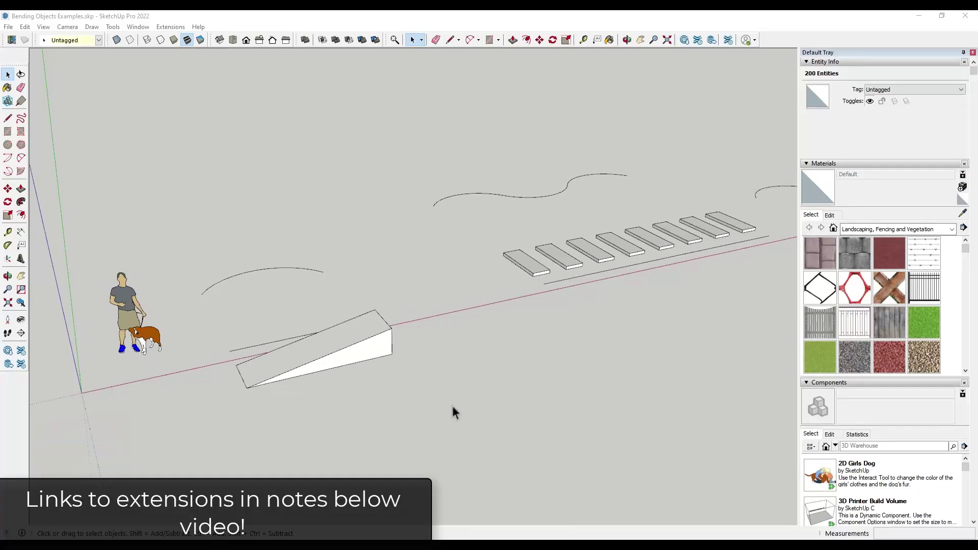
Pan, orbit and zoom around the ramp, planks, guide curves and fence model.
scroll(370, 383, down, 3)
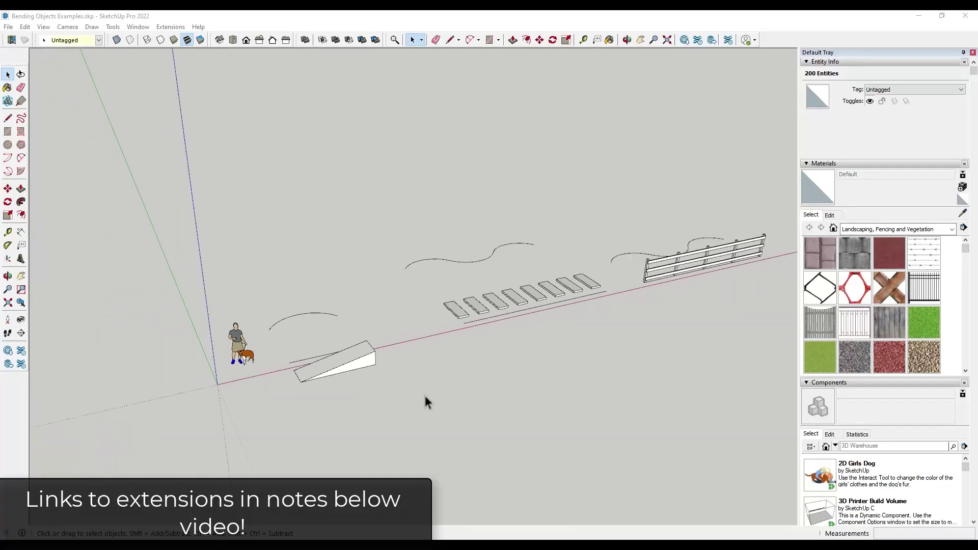
middle_drag(294, 341, 359, 373)
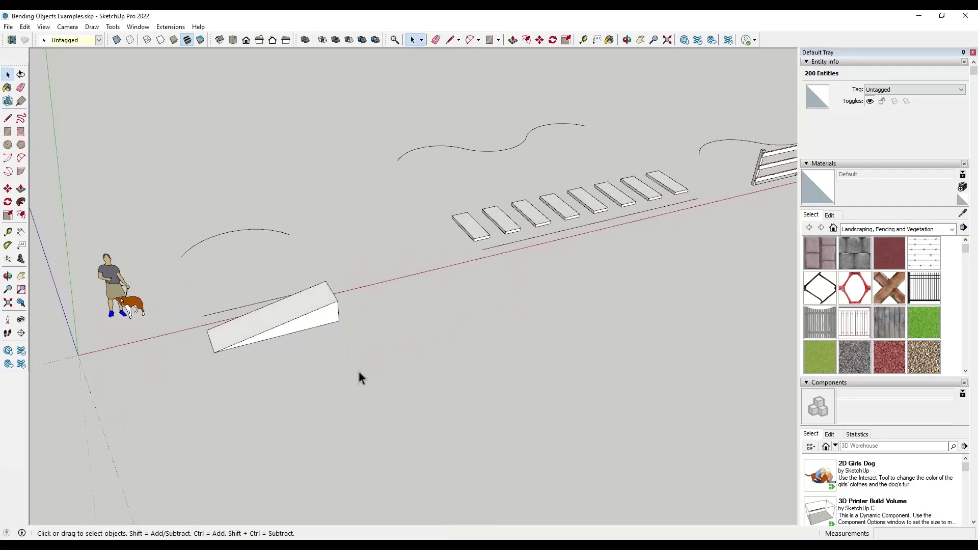
middle_drag(319, 333, 354, 307)
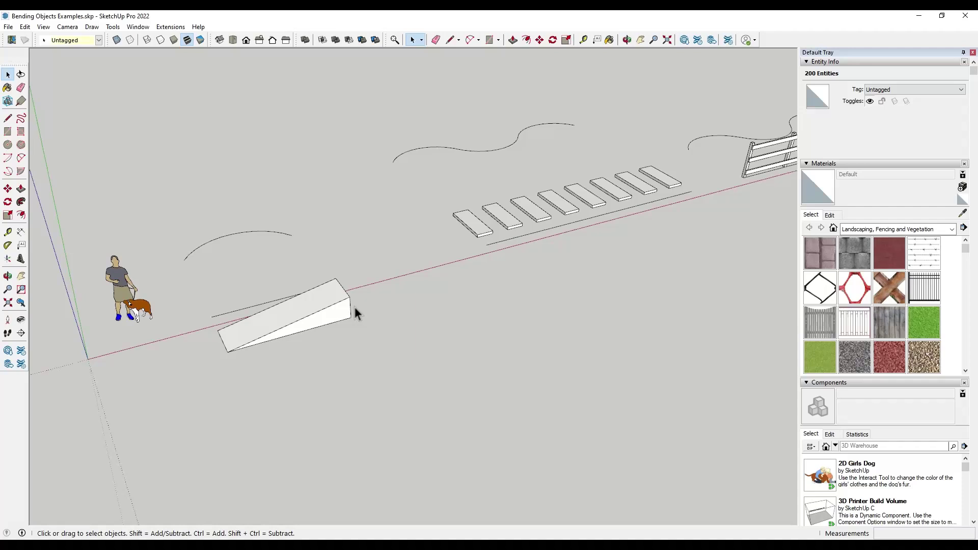
middle_drag(287, 282, 261, 369)
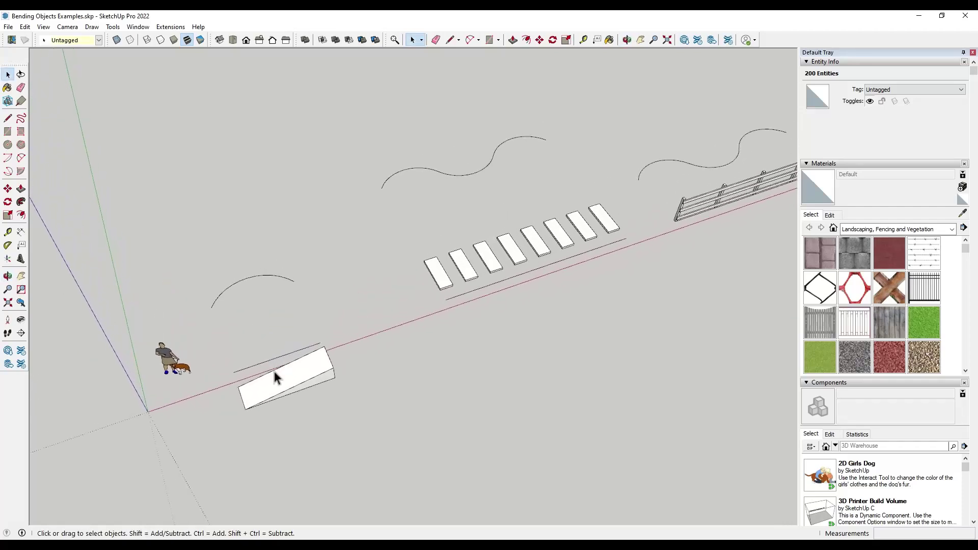
scroll(270, 374, up, 5)
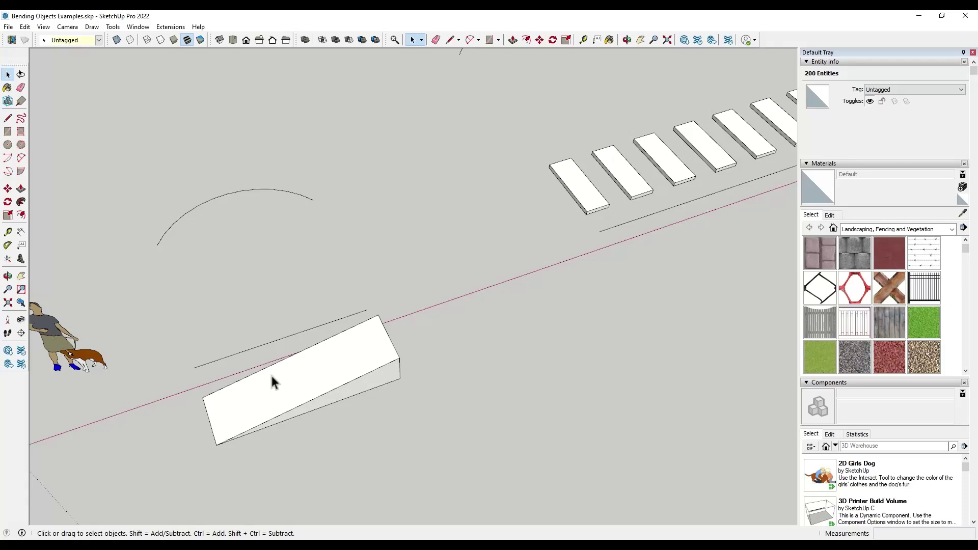
scroll(332, 360, down, 2)
scroll(308, 375, up, 2)
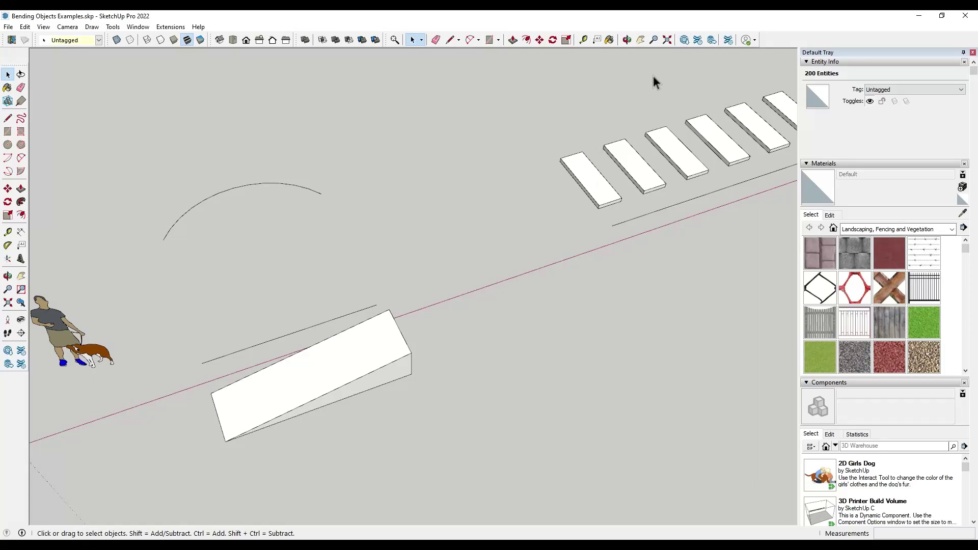
Search the Extension Warehouse for 'shape bender', then close the warehouse.
click(699, 43)
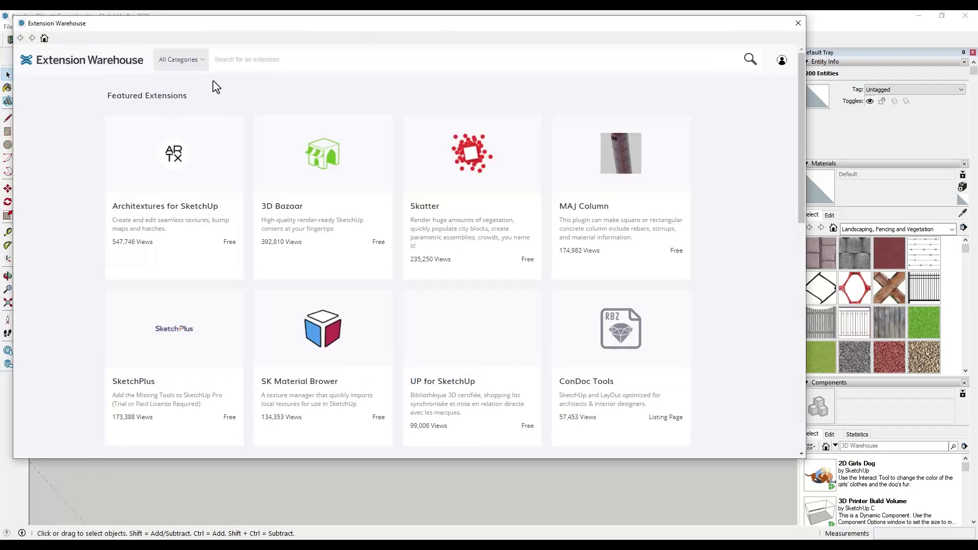
click(253, 58)
text(shape )
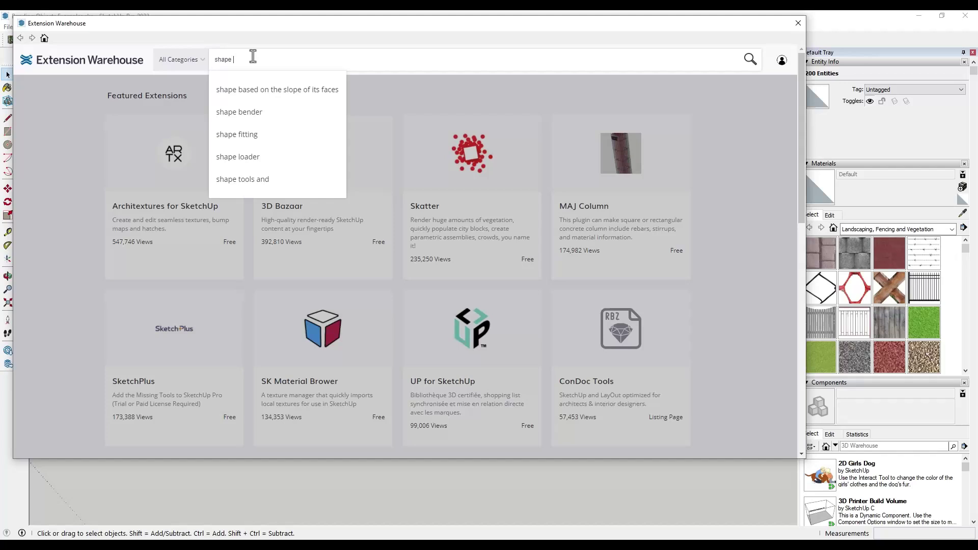
text(bender)
key(Return)
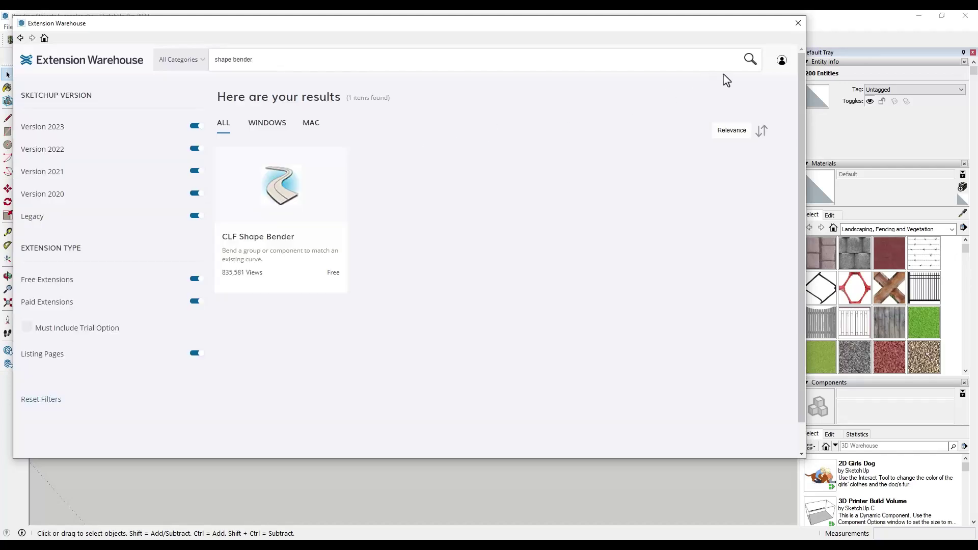
click(798, 23)
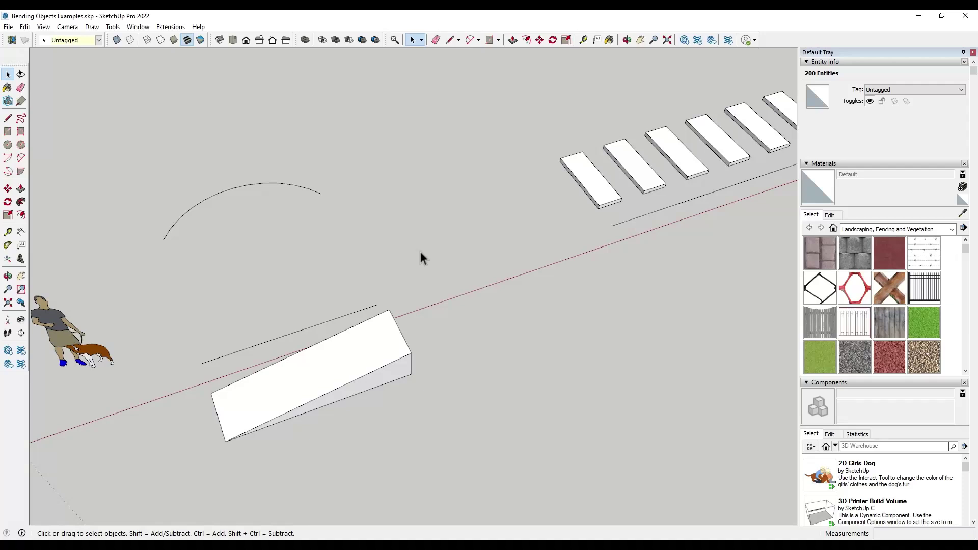
click(310, 381)
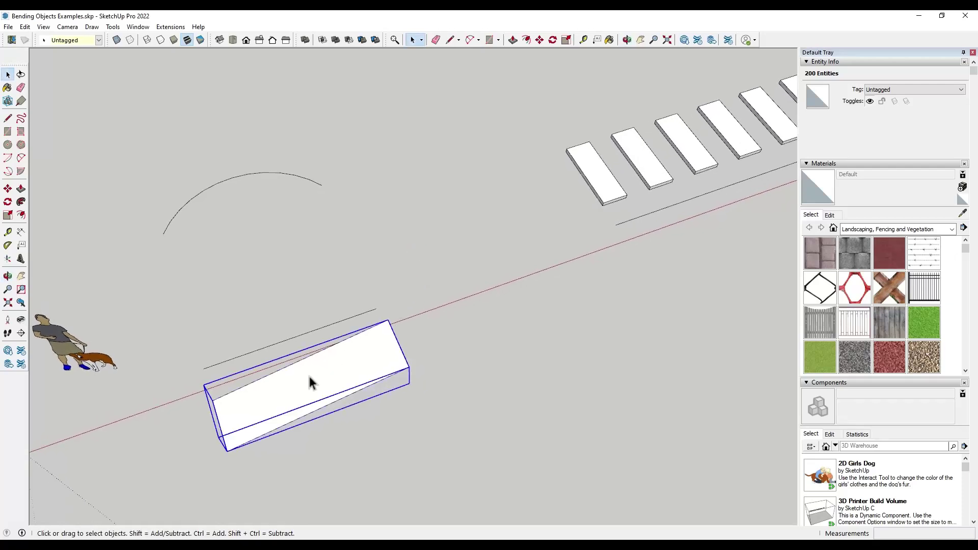
click(170, 26)
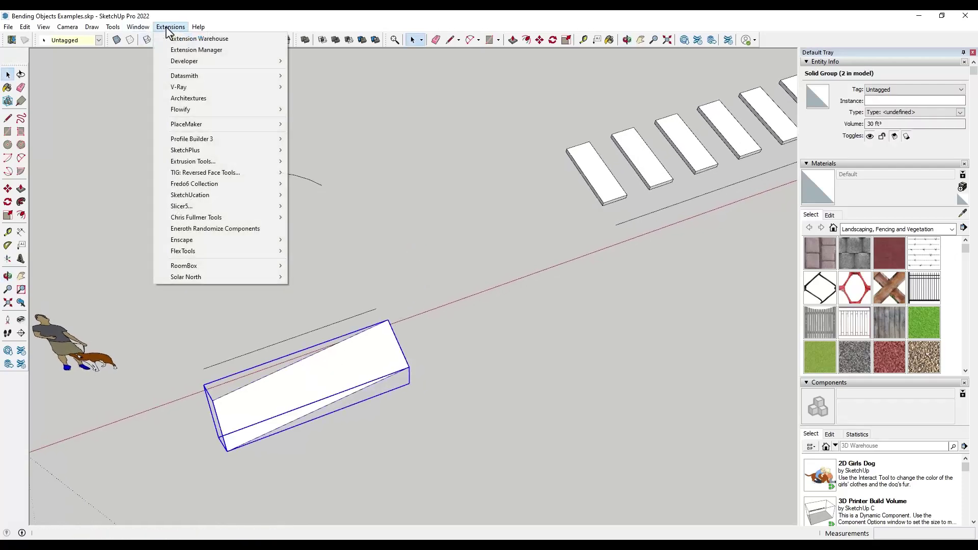
click(465, 216)
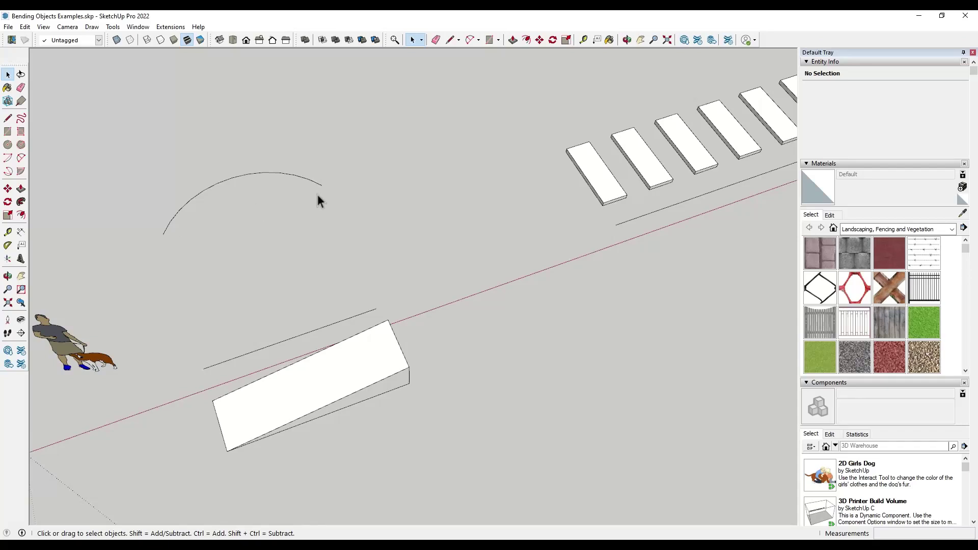
click(323, 388)
click(170, 26)
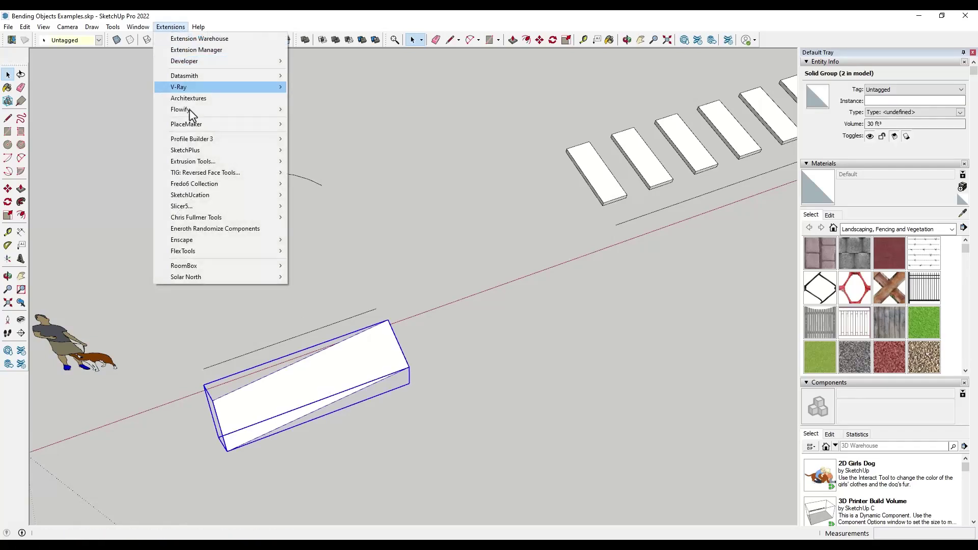
mouse_move(213, 221)
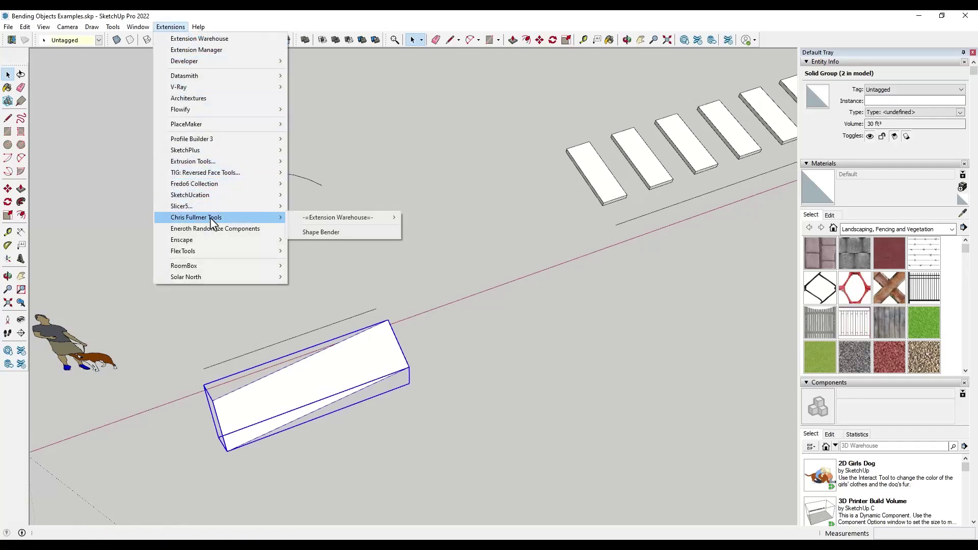
click(334, 233)
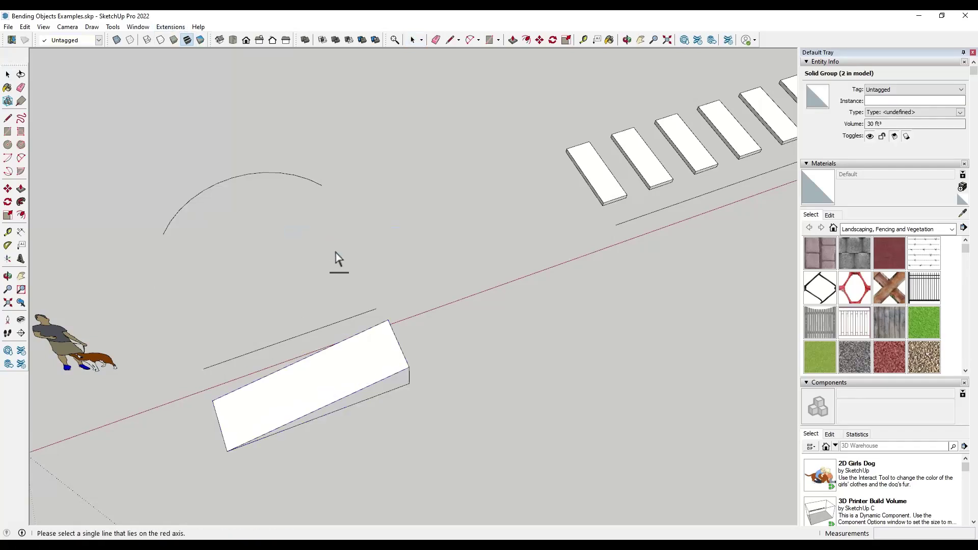
click(313, 336)
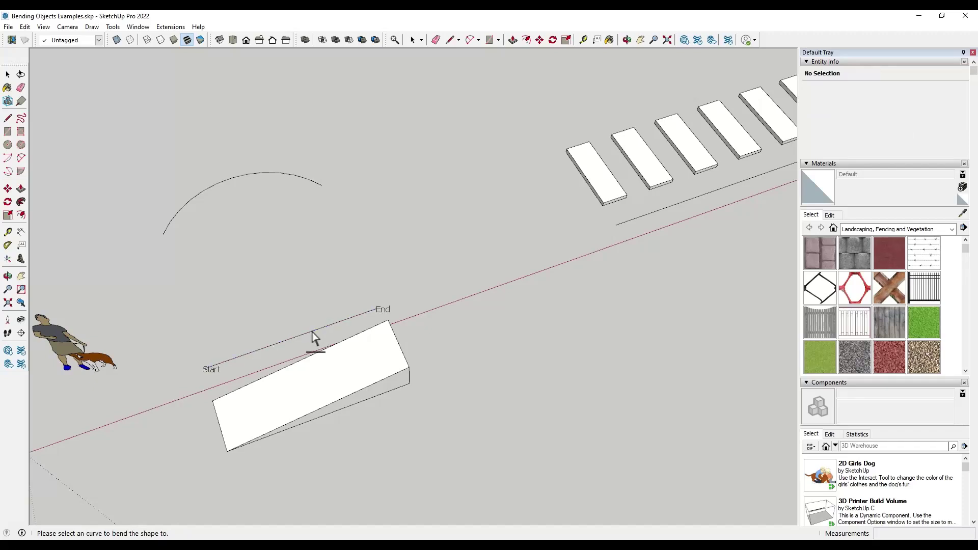
click(241, 179)
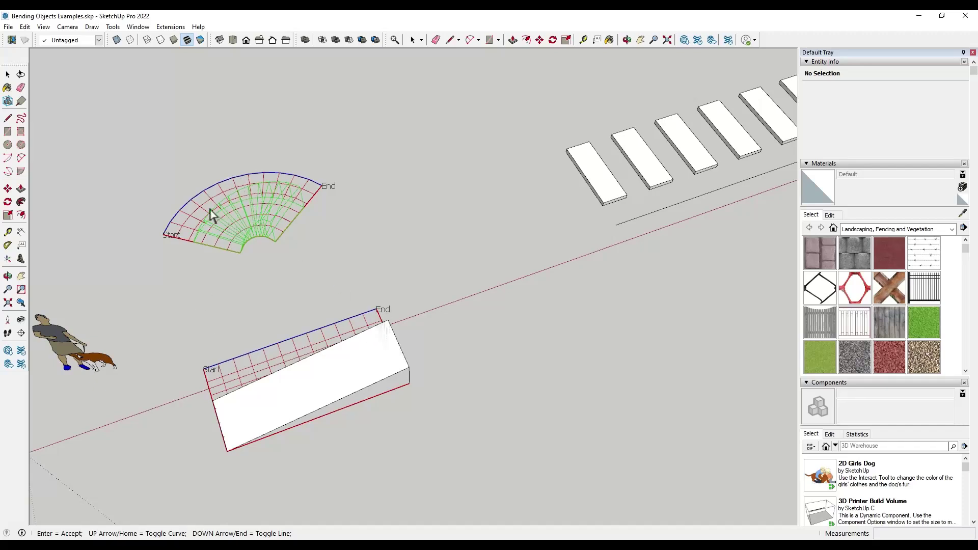
key(Up)
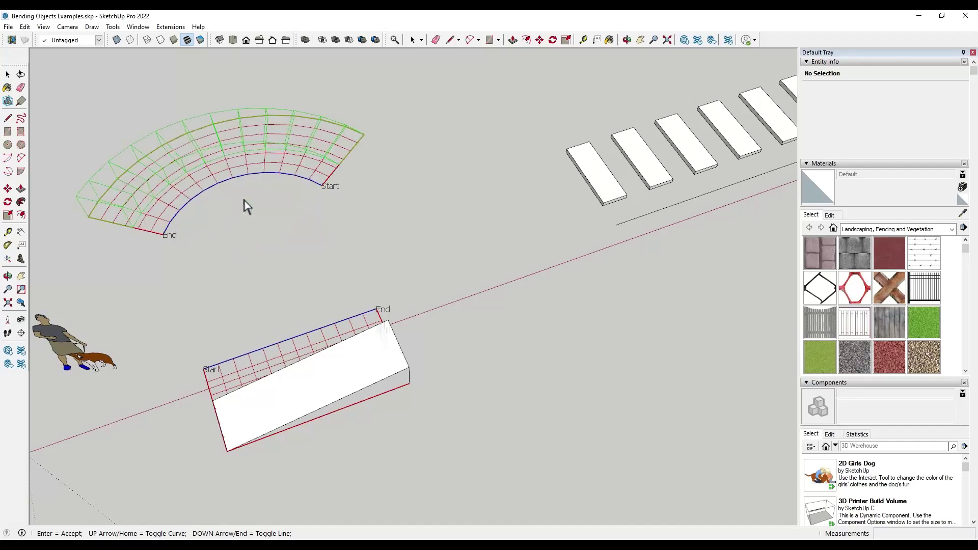
key(Up)
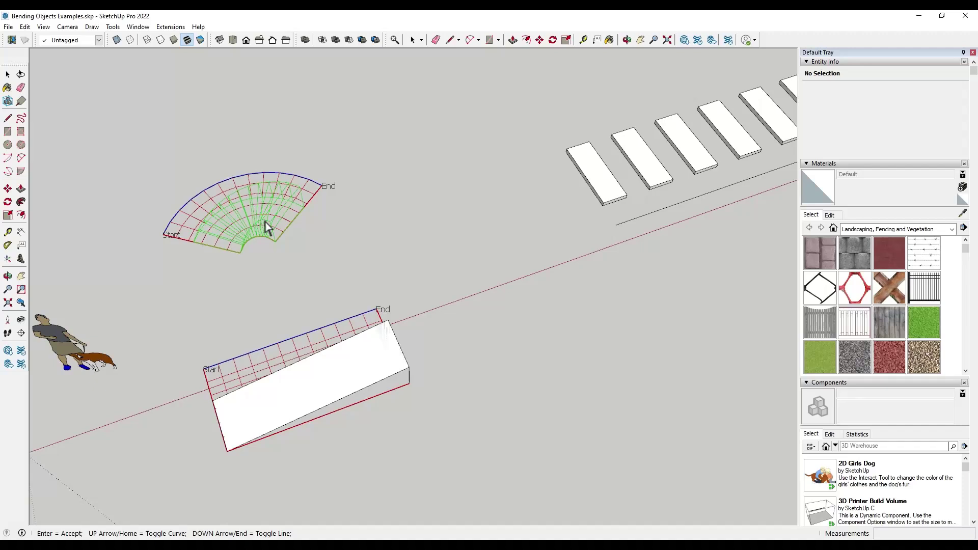
key(Up)
key(Up)
key(Up)
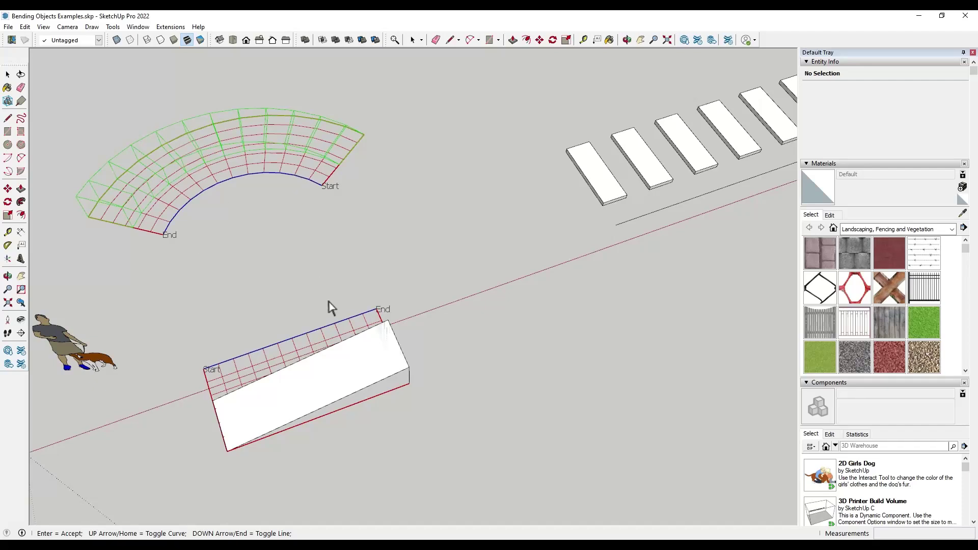
key(space)
Move the wedge by its lower-right corner onto its straight guide line.
click(343, 365)
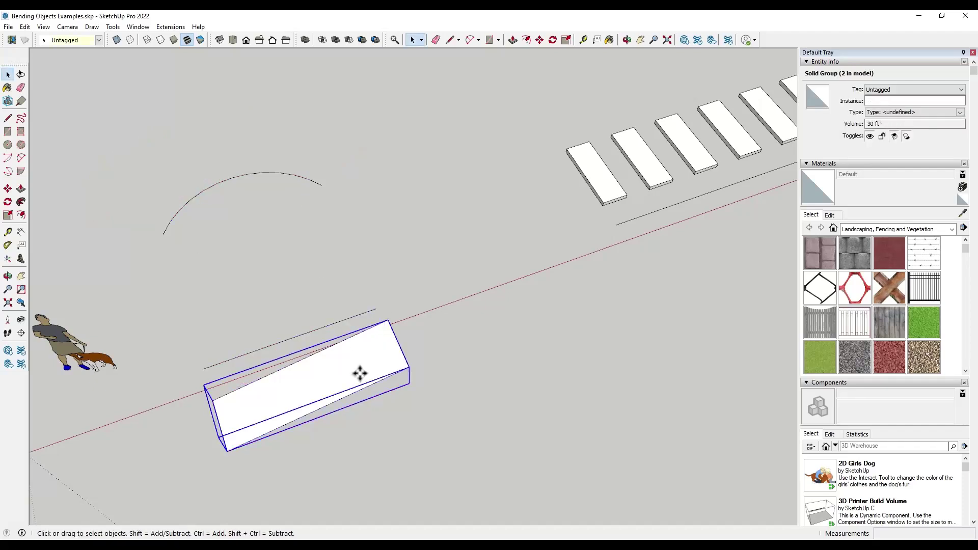
key(m)
click(408, 383)
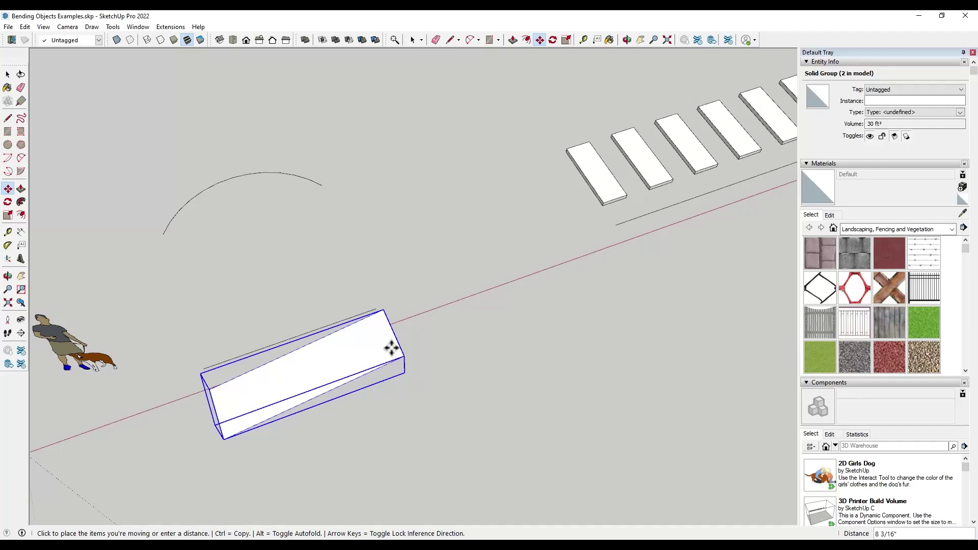
click(373, 307)
key(space)
Shape Bender the wedge from its bottom edge along the arc into a curved ramp.
click(336, 322)
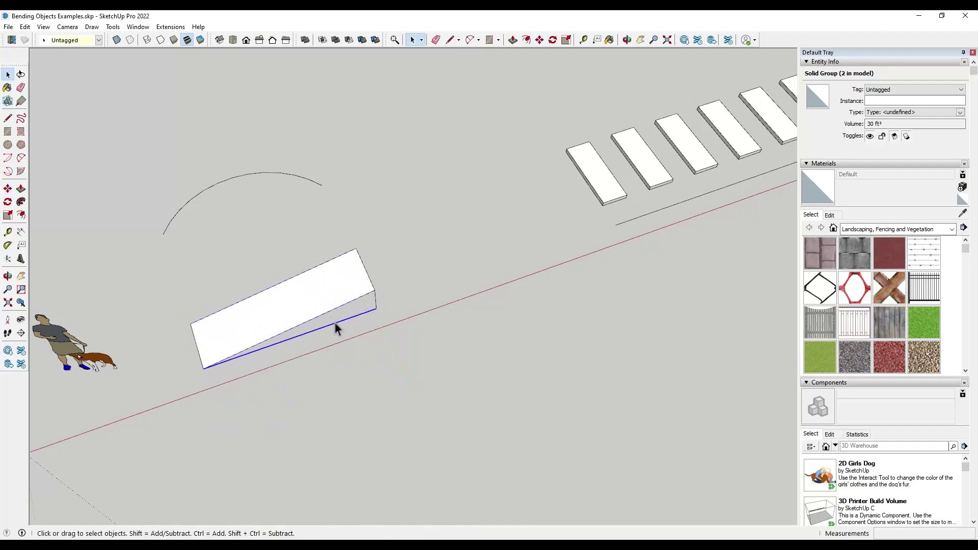
click(305, 281)
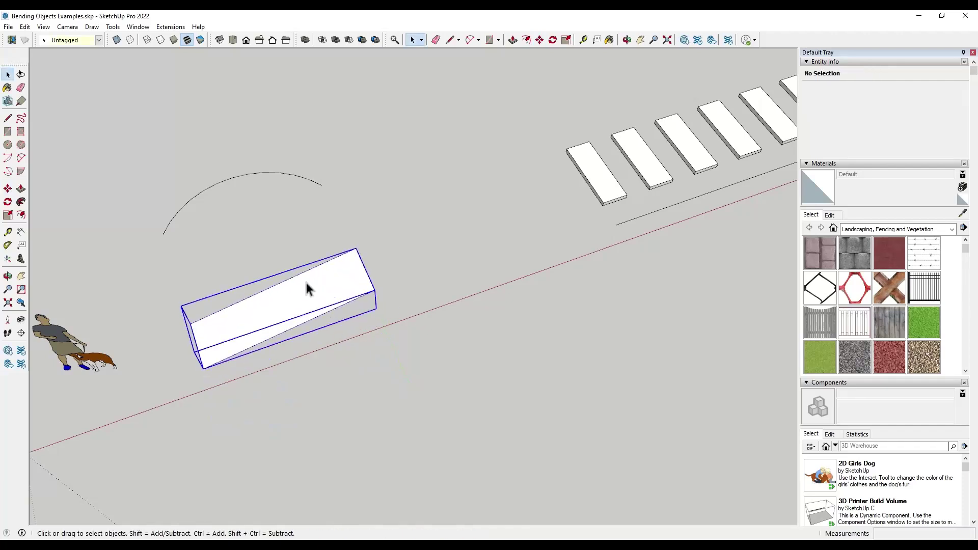
click(171, 26)
mouse_move(213, 219)
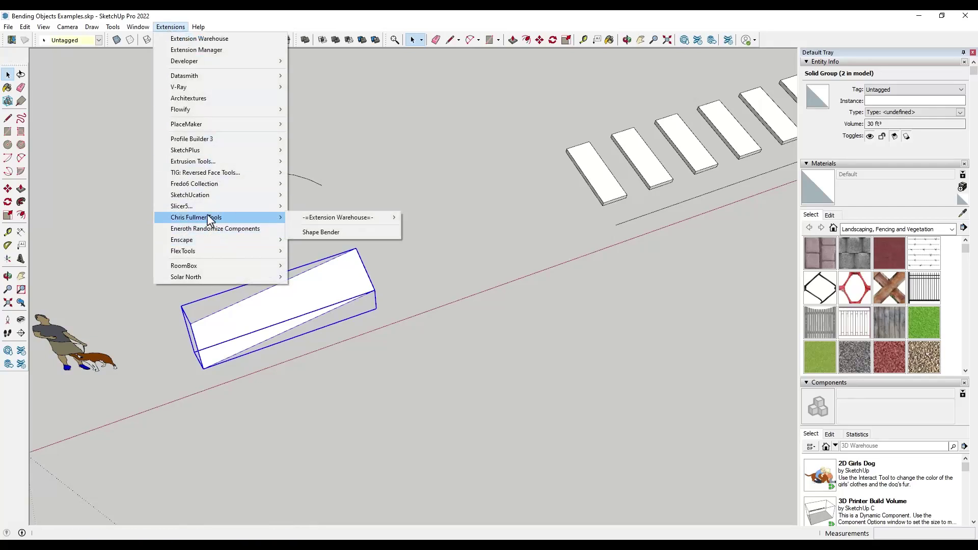
click(316, 233)
click(318, 327)
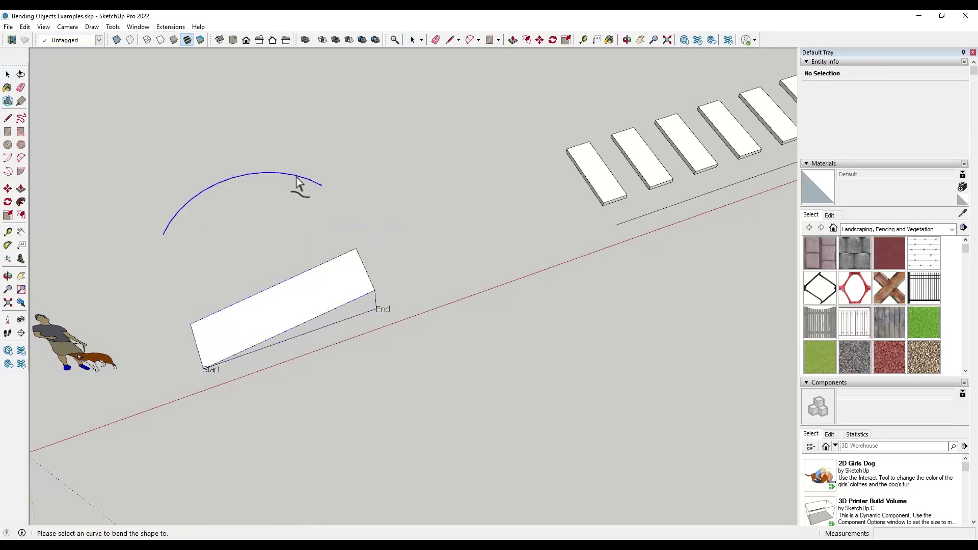
click(297, 178)
key(Return)
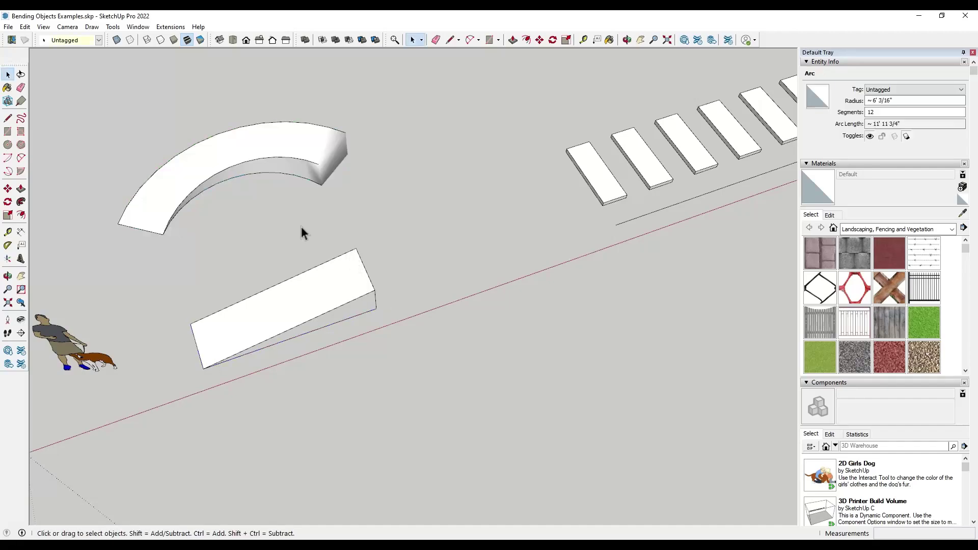
middle_drag(301, 231, 262, 187)
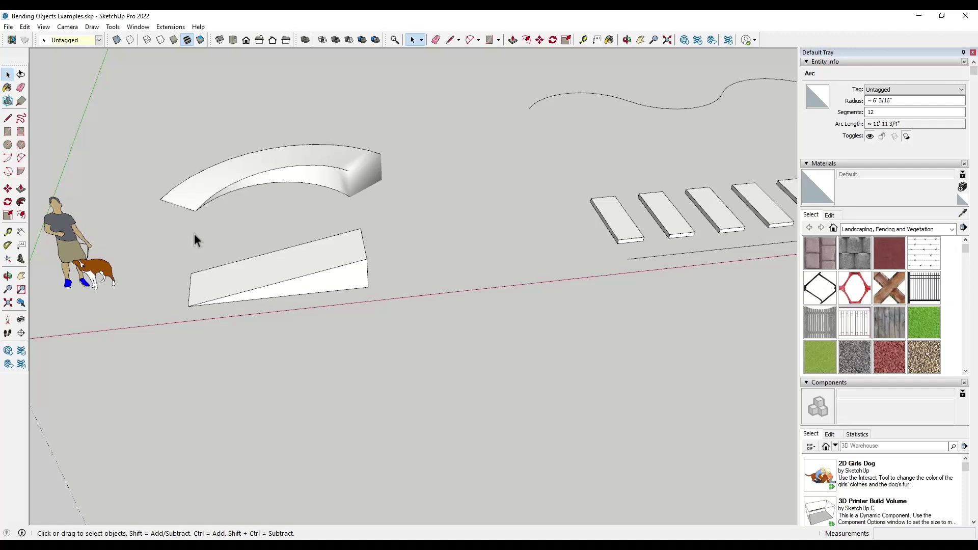
Select the row of planks and inspect the left, middle and right arcs of the wavy curve.
scroll(683, 159, down, 3)
scroll(639, 148, up, 4)
middle_drag(640, 148, 529, 279)
click(528, 280)
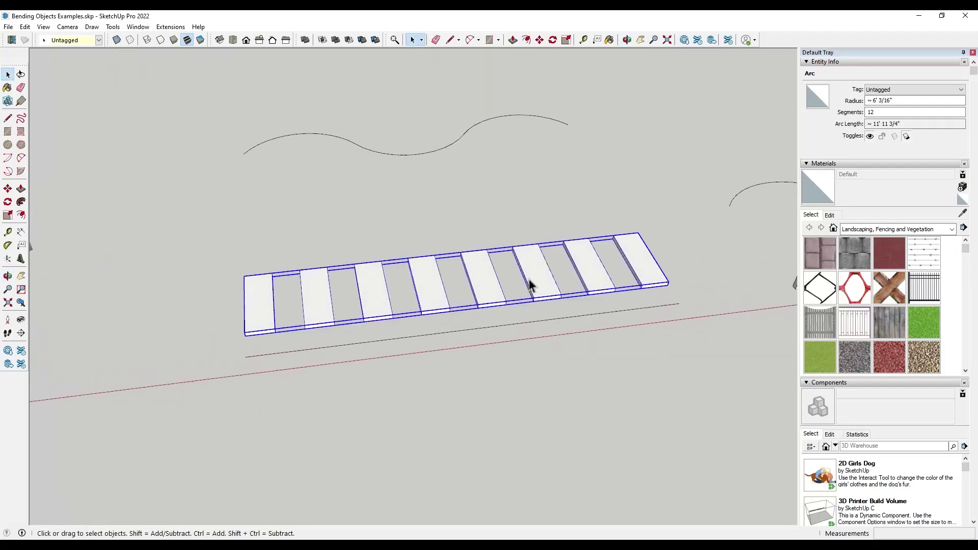
scroll(527, 284, down, 4)
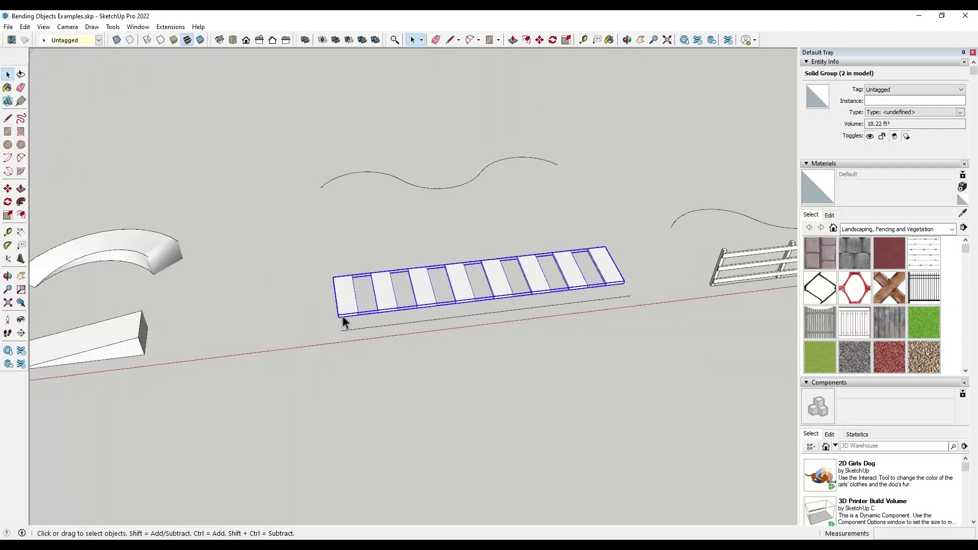
scroll(427, 298, up, 3)
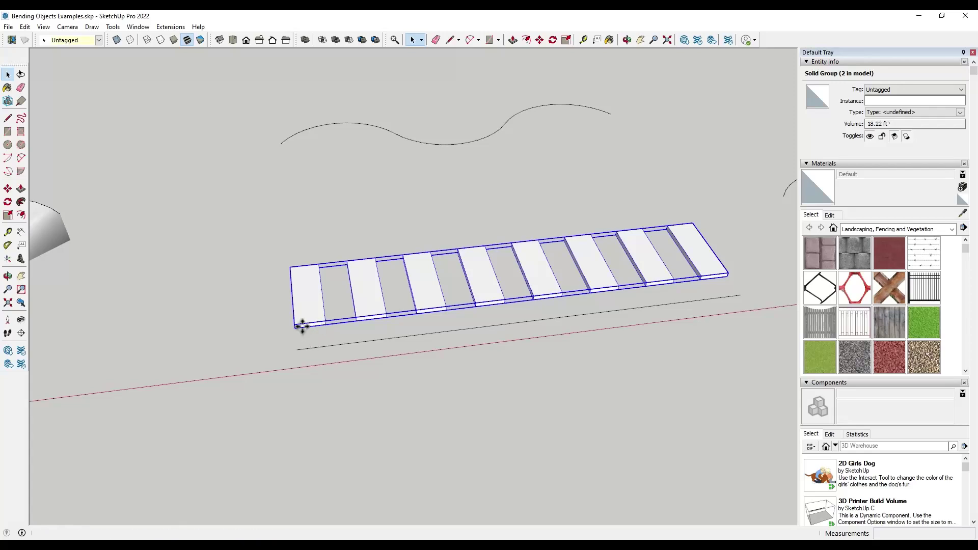
key(m)
key(space)
click(365, 124)
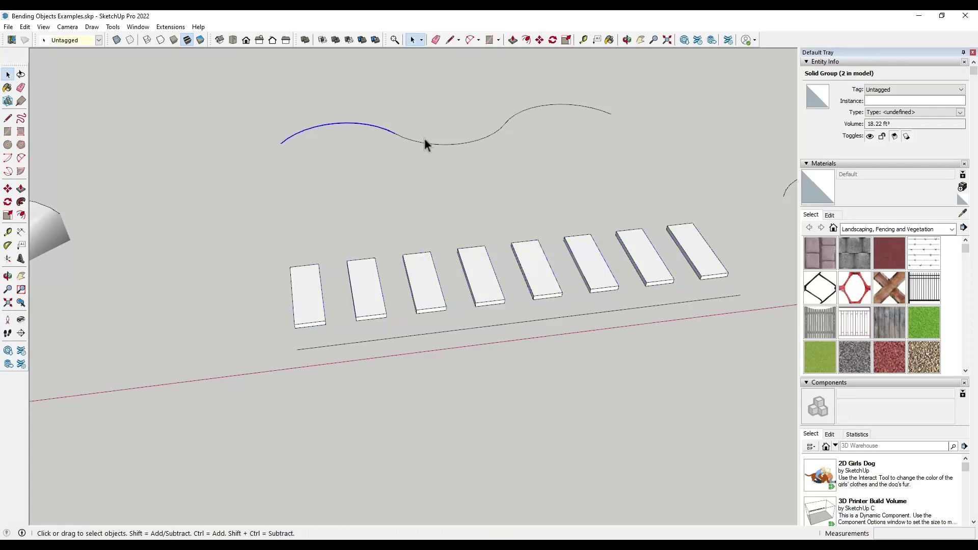
click(436, 143)
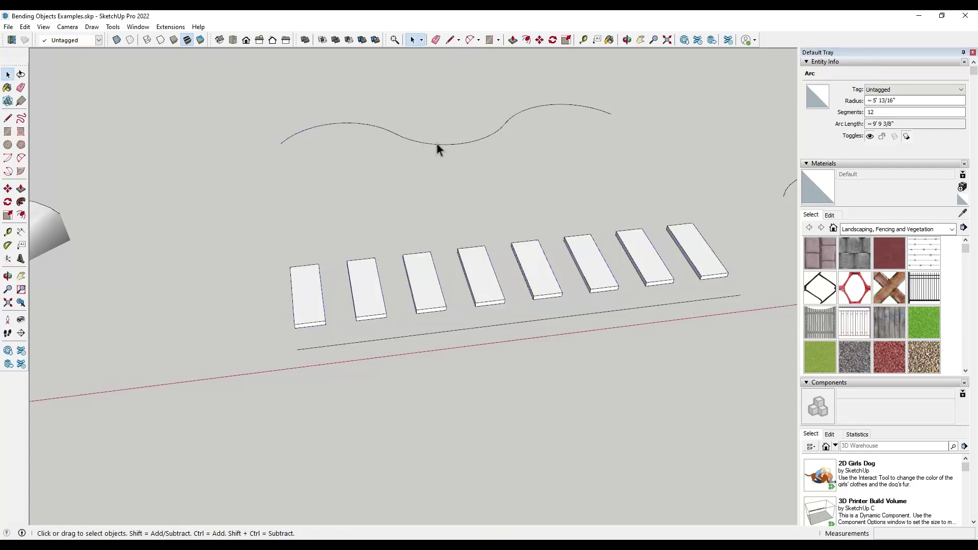
click(534, 108)
Move the slatted board group so its corner sits on the baseline's endpoint.
click(303, 284)
scroll(302, 284, up, 2)
middle_drag(412, 273, 395, 264)
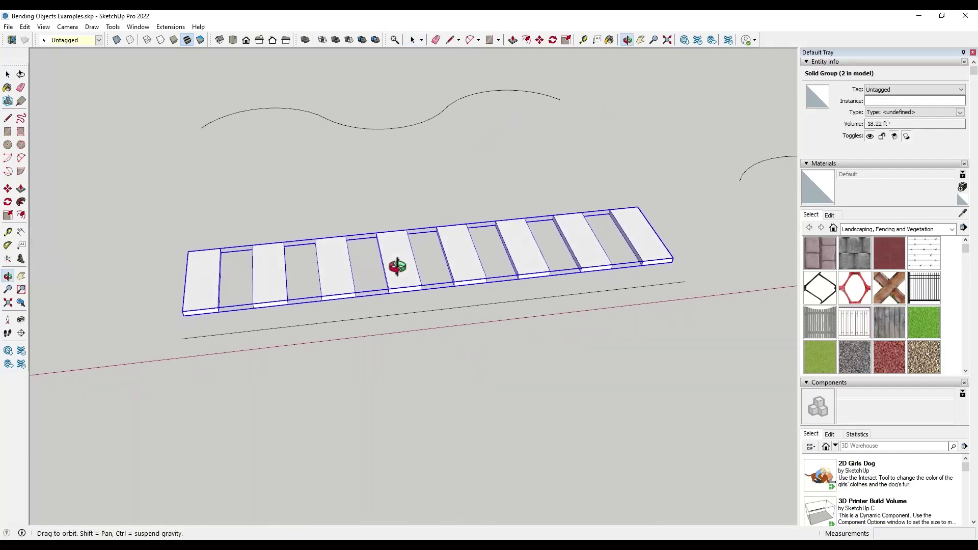
key(m)
click(185, 315)
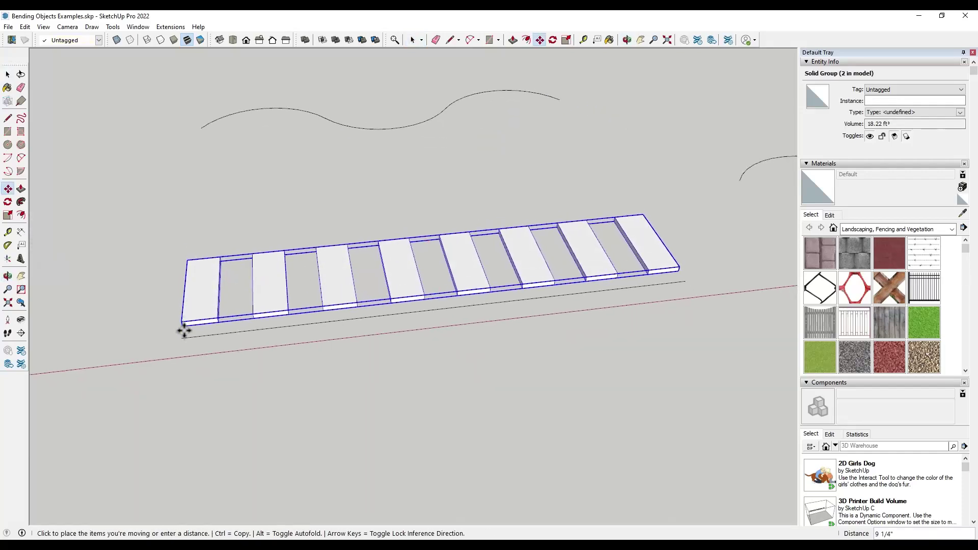
click(182, 337)
key(space)
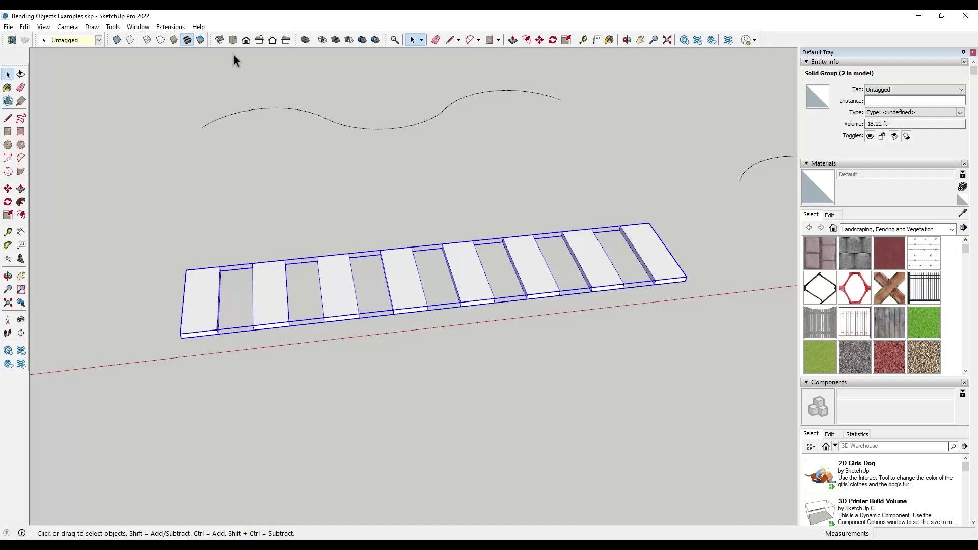
Preview a Shape Bender bend of the boards along the wavy curve, flip it, then cancel.
click(170, 27)
mouse_move(209, 218)
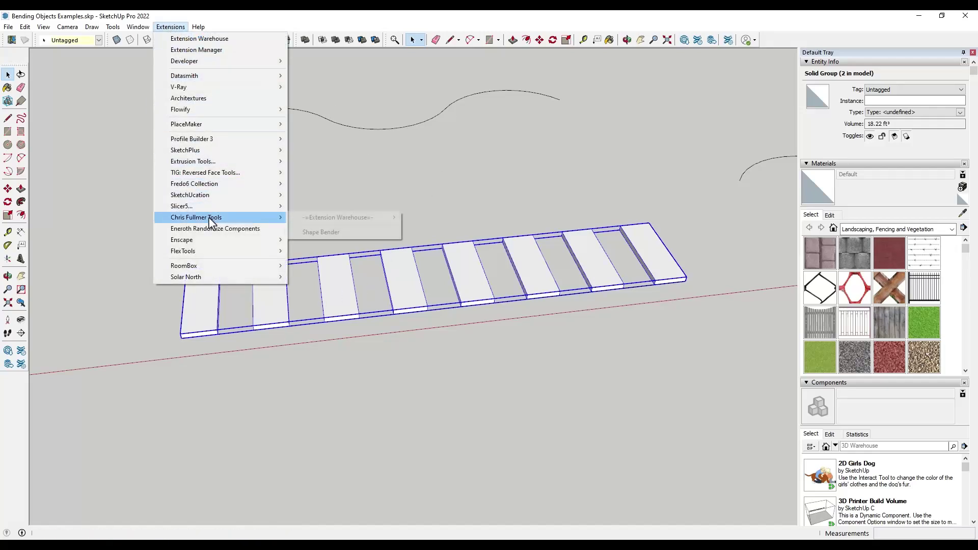
click(325, 233)
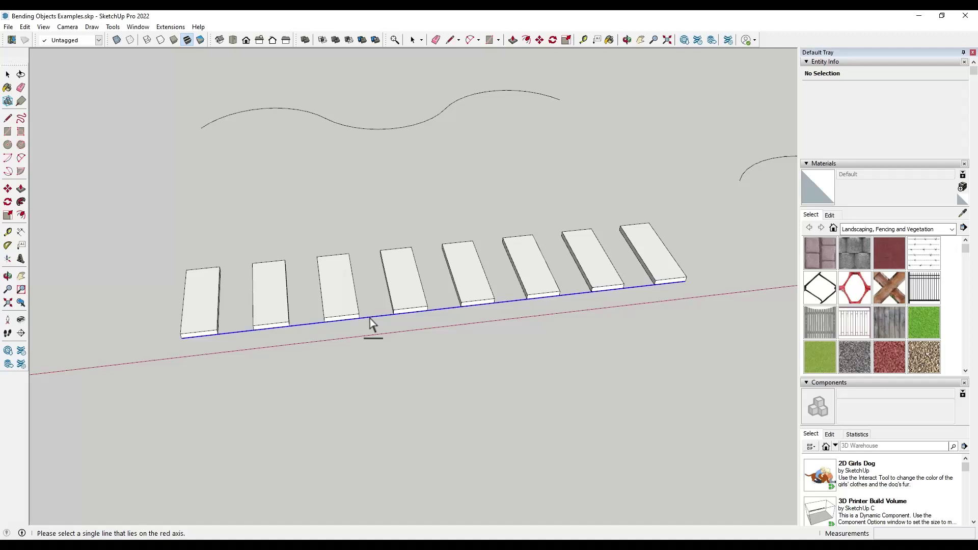
click(370, 317)
click(350, 134)
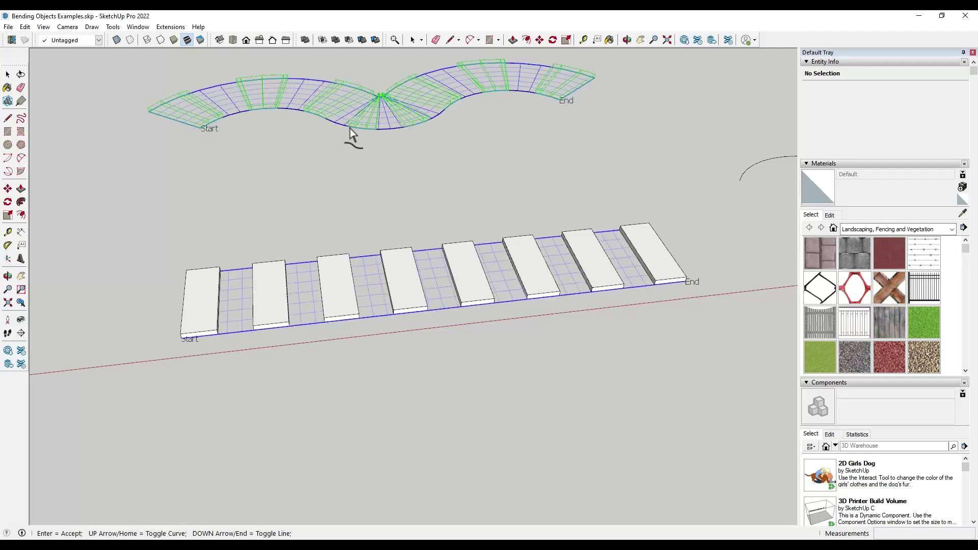
middle_drag(407, 126, 367, 263)
scroll(348, 67, up, 1)
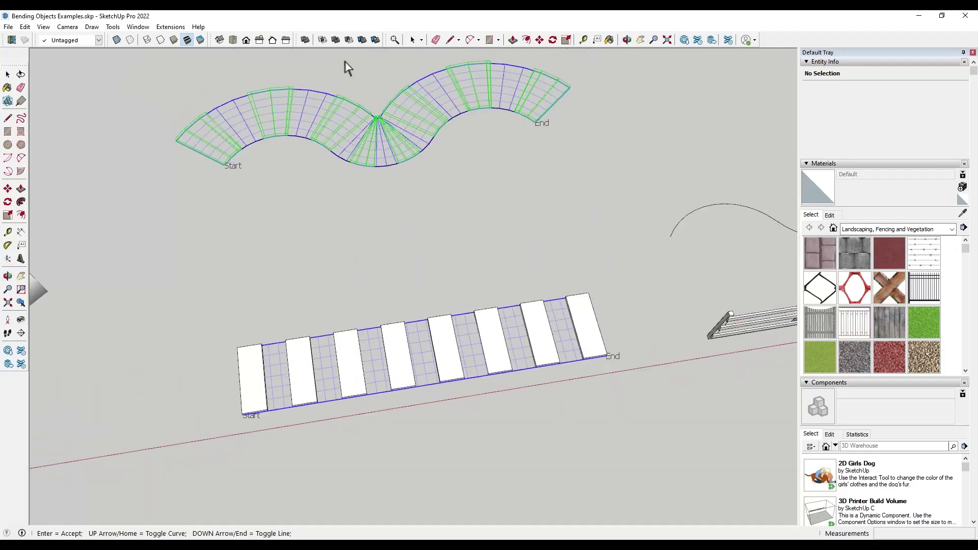
key(Up)
key(Up)
key(space)
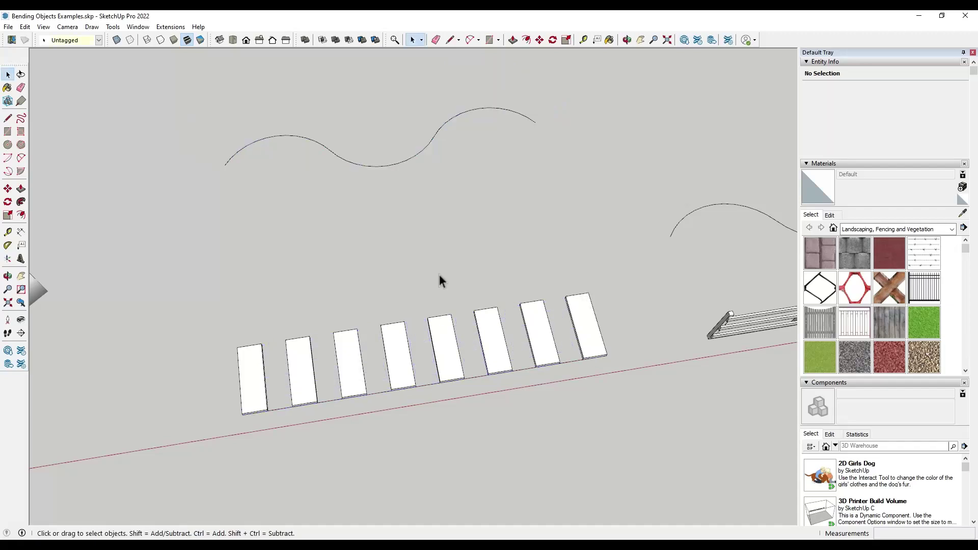
Scale the board group into a narrow strip, volume dropping from 18.22 to 5.47 ft³.
click(438, 336)
scroll(445, 277, up, 5)
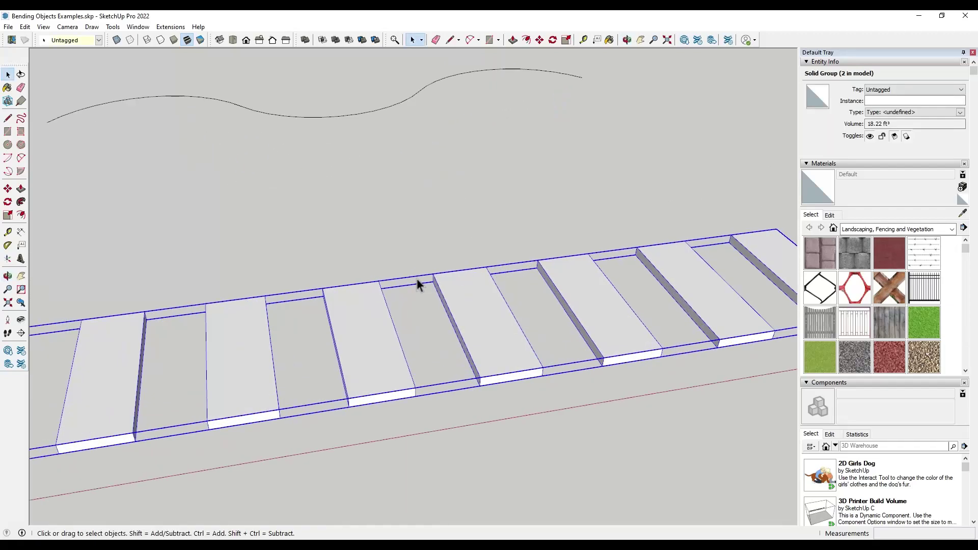
key(s)
scroll(408, 288, down, 6)
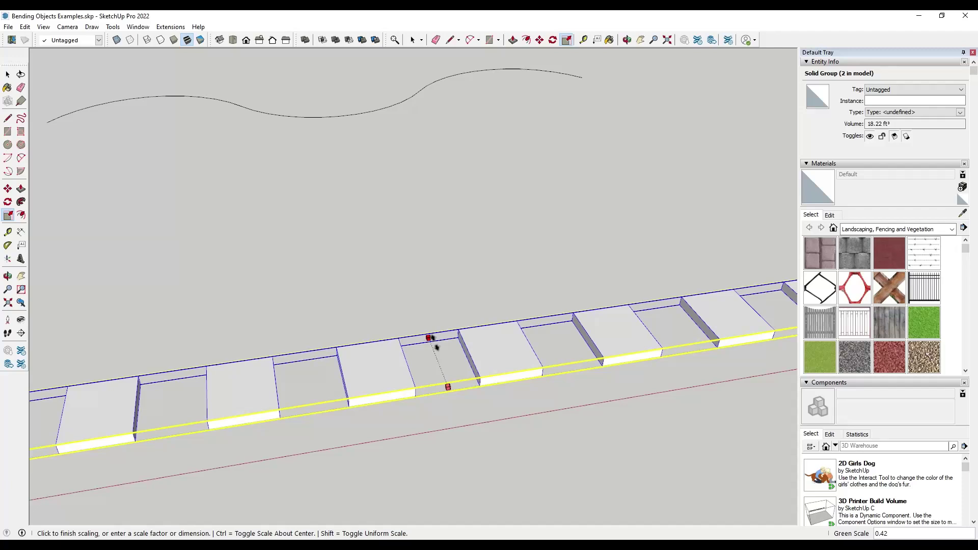
key(space)
key(ctrl+z)
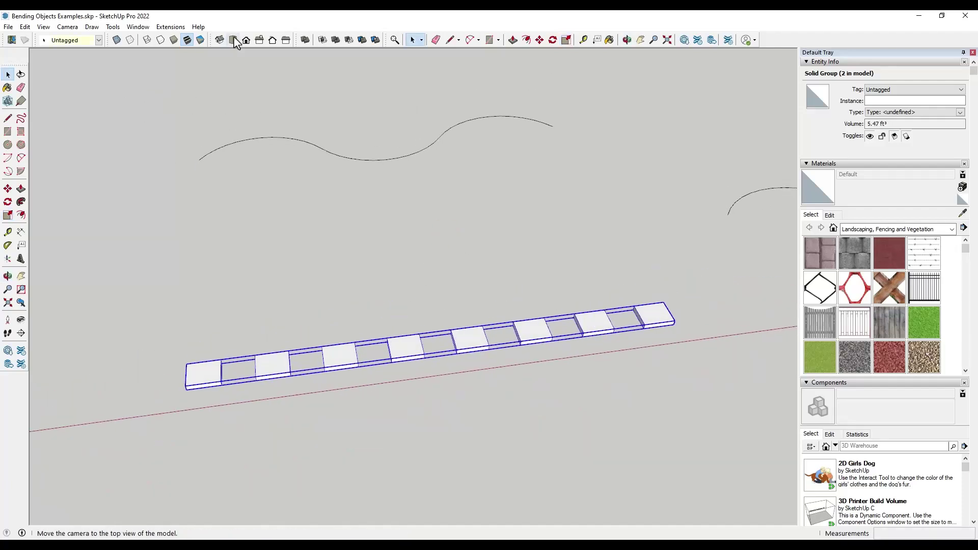
Shape Bender the narrow plank strip from its straight baseline onto the wavy S-curve.
click(170, 27)
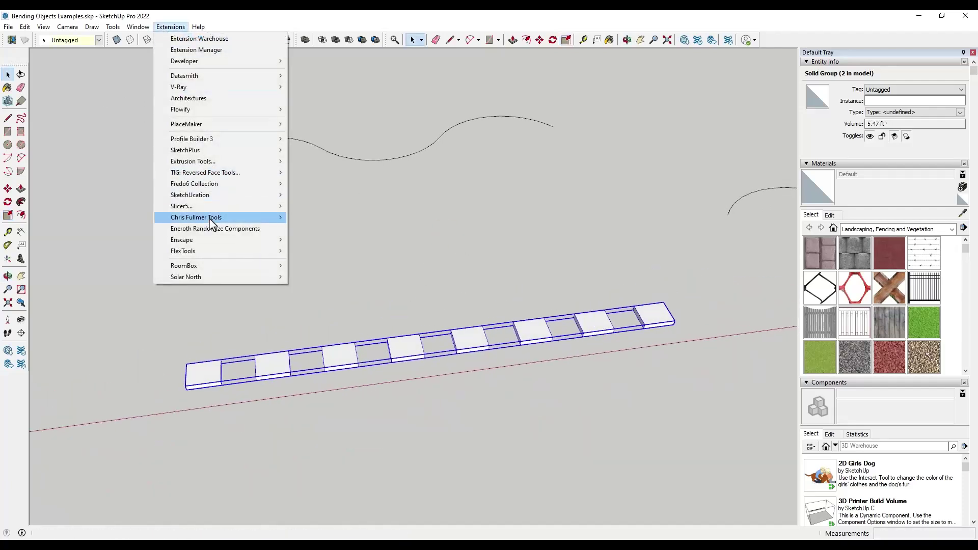
mouse_move(224, 216)
click(321, 232)
click(335, 352)
click(382, 159)
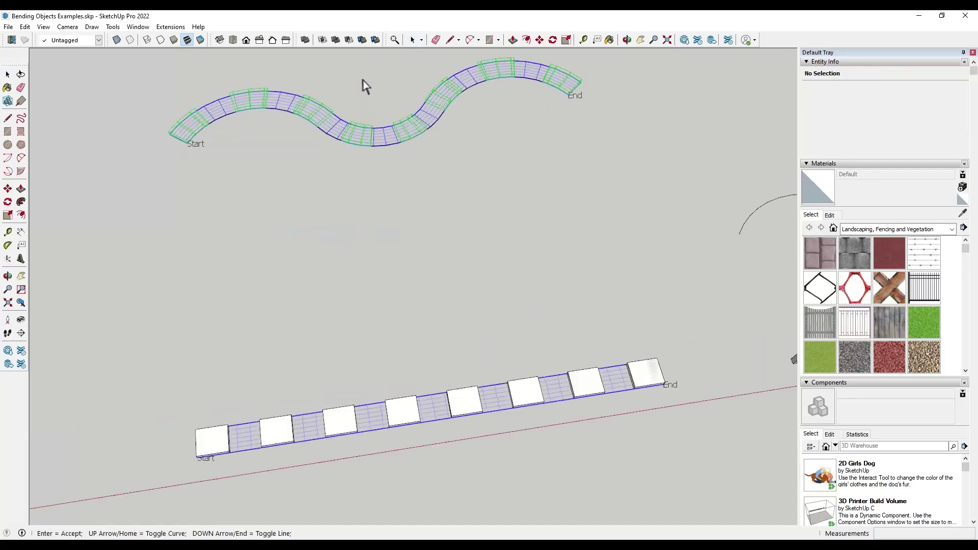
key(Return)
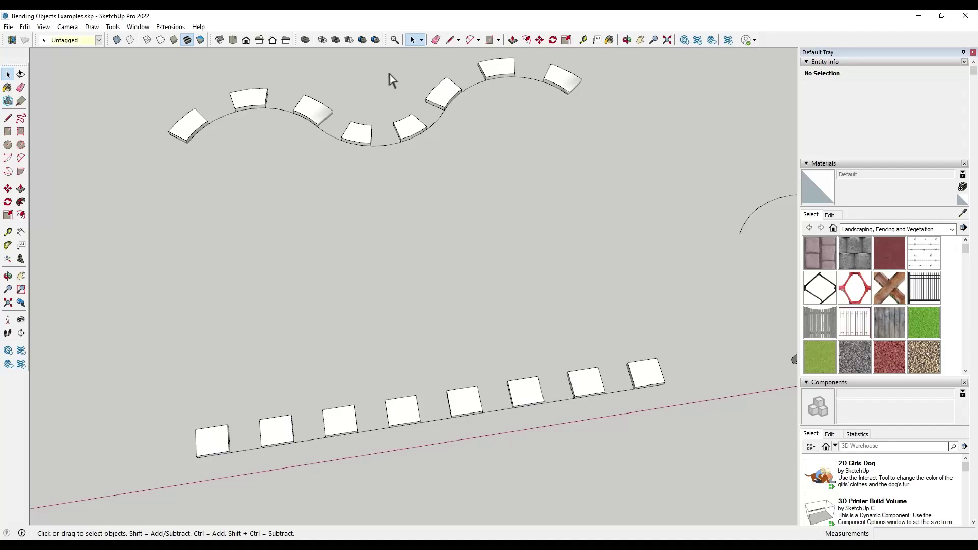
middle_drag(309, 227, 273, 173)
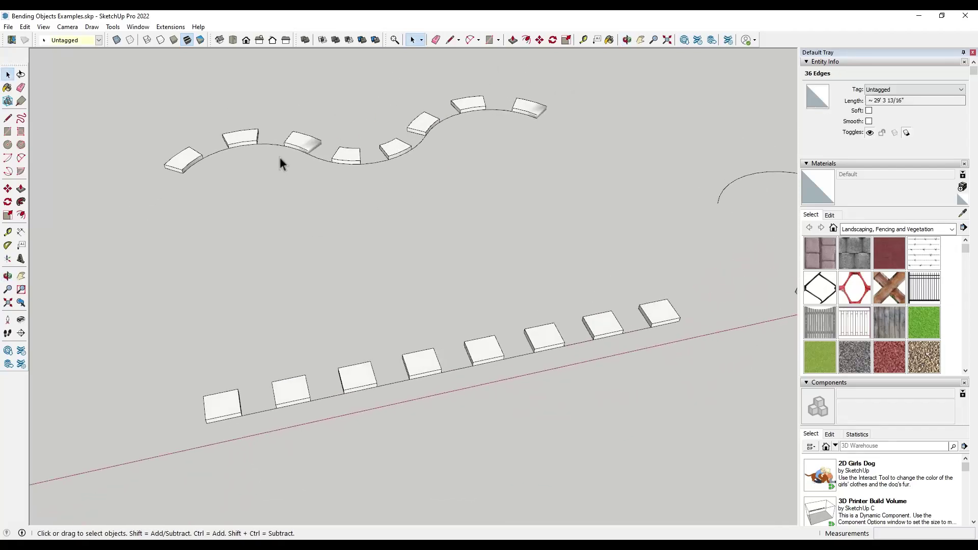
Shape Bender the rail fence from its straight base line along the S-shaped curve.
scroll(279, 163, down, 3)
scroll(443, 219, up, 5)
click(461, 244)
click(171, 27)
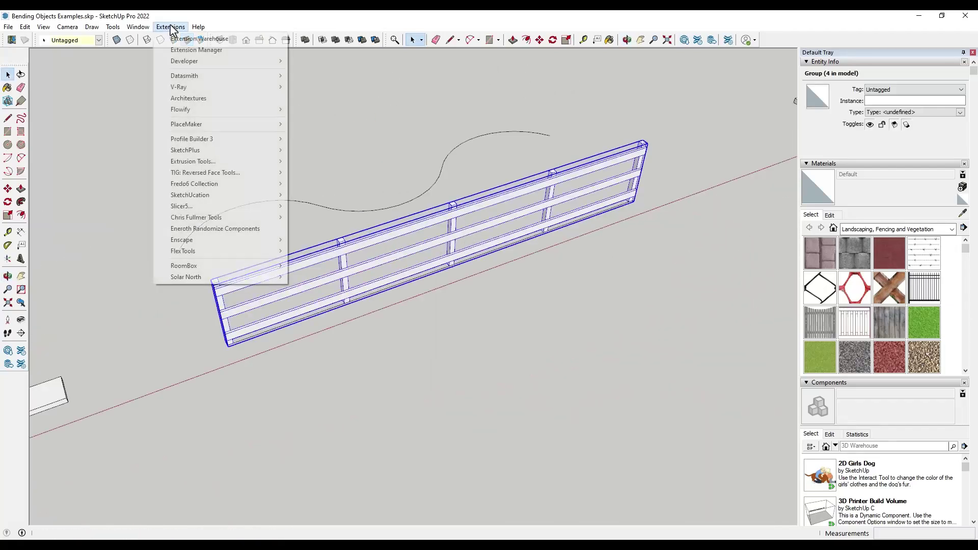
mouse_move(217, 218)
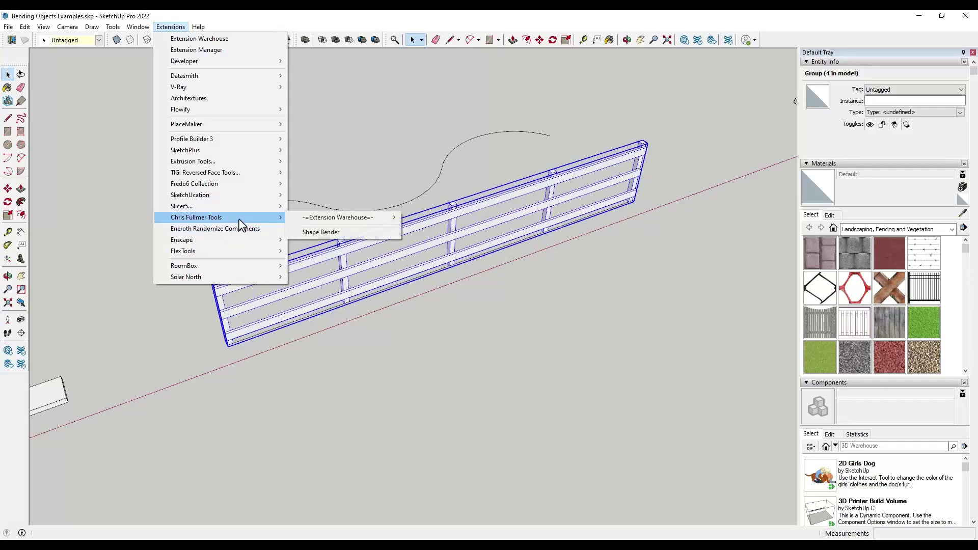
click(336, 233)
click(373, 300)
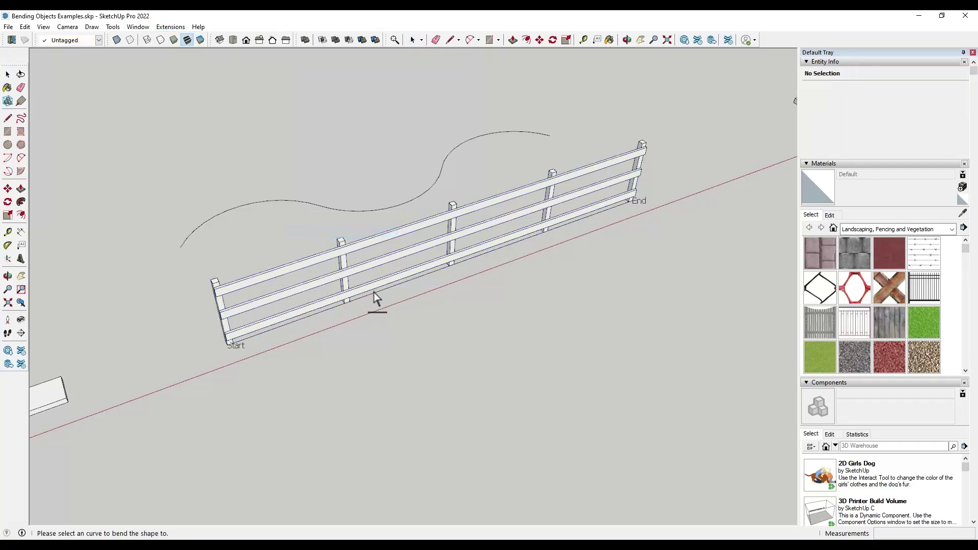
click(370, 217)
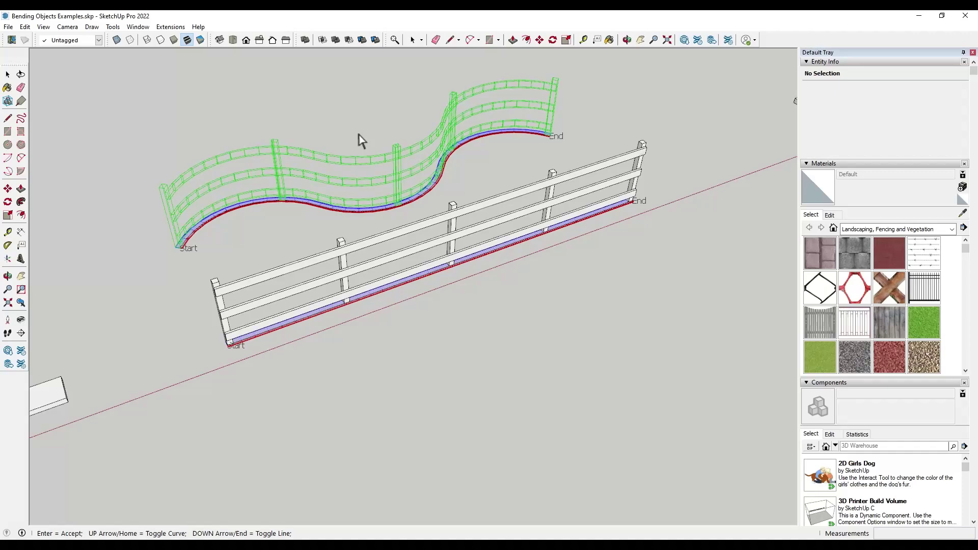
key(Return)
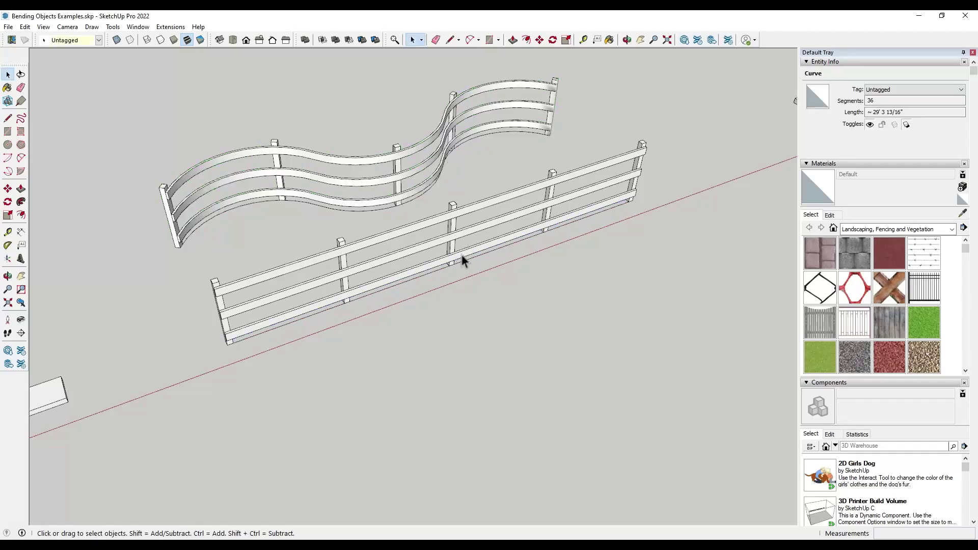
Orbit around to view the person, dog, bench, wavy fences, stairs and footbridge.
middle_drag(462, 260, 458, 207)
scroll(452, 201, down, 5)
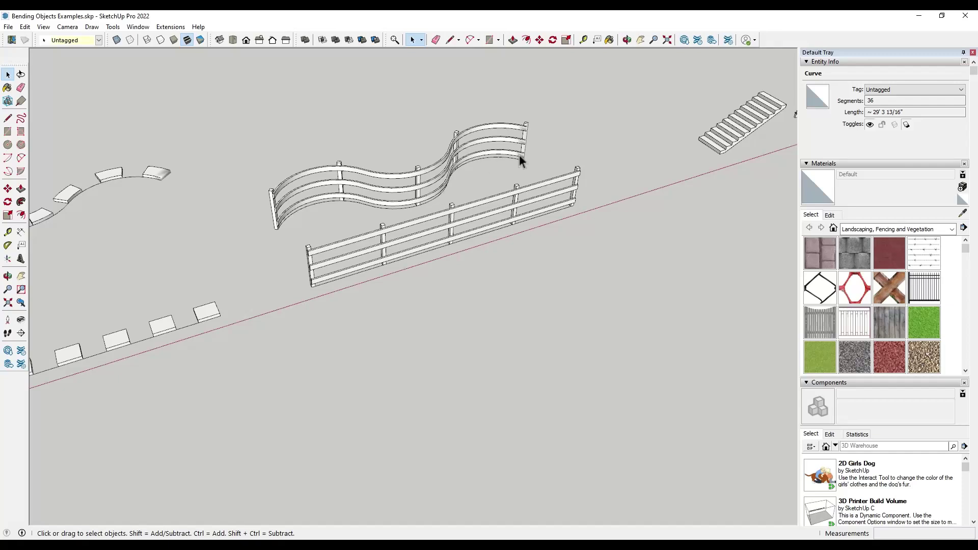
middle_drag(479, 174, 223, 213)
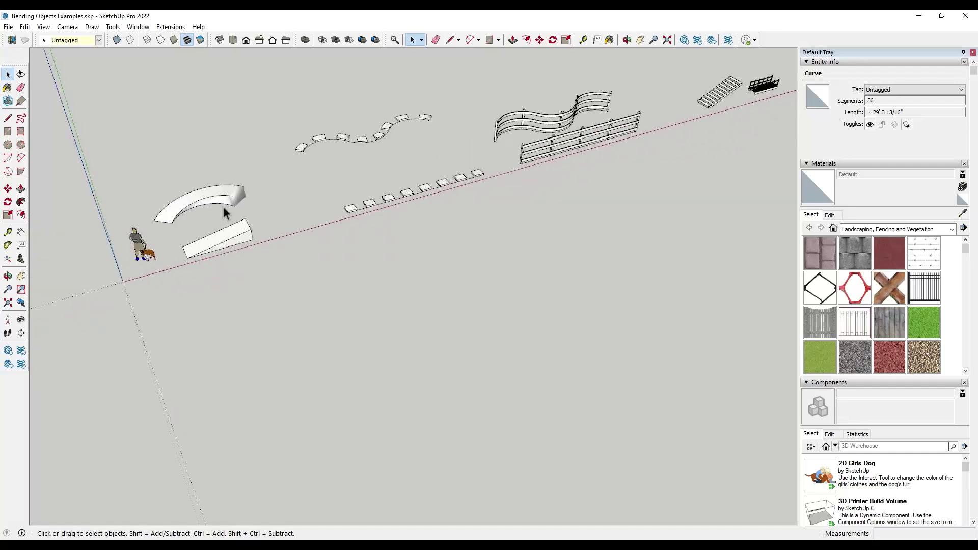
scroll(173, 232, up, 3)
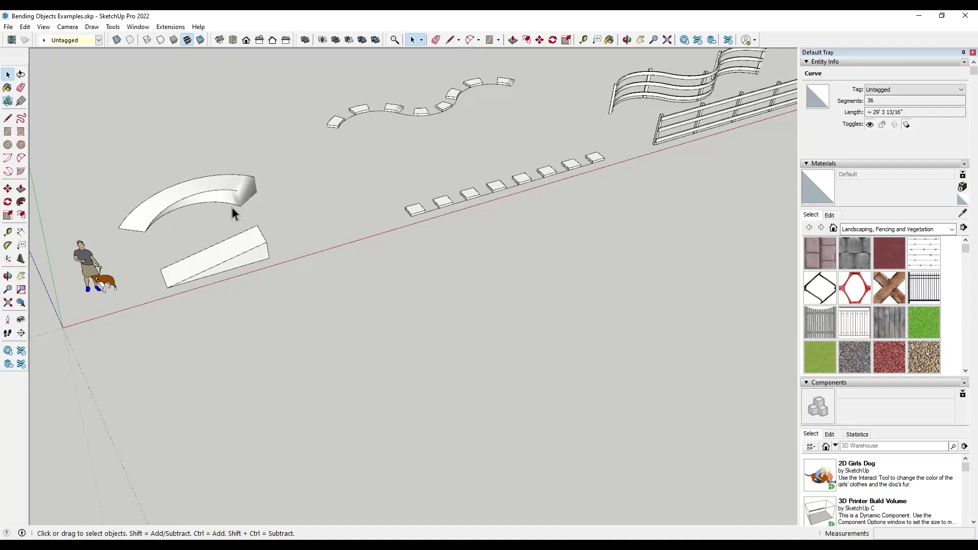
mouse_move(606, 131)
middle_down()
mouse_move(403, 244)
mouse_move(410, 218)
mouse_move(387, 226)
mouse_move(400, 193)
middle_up()
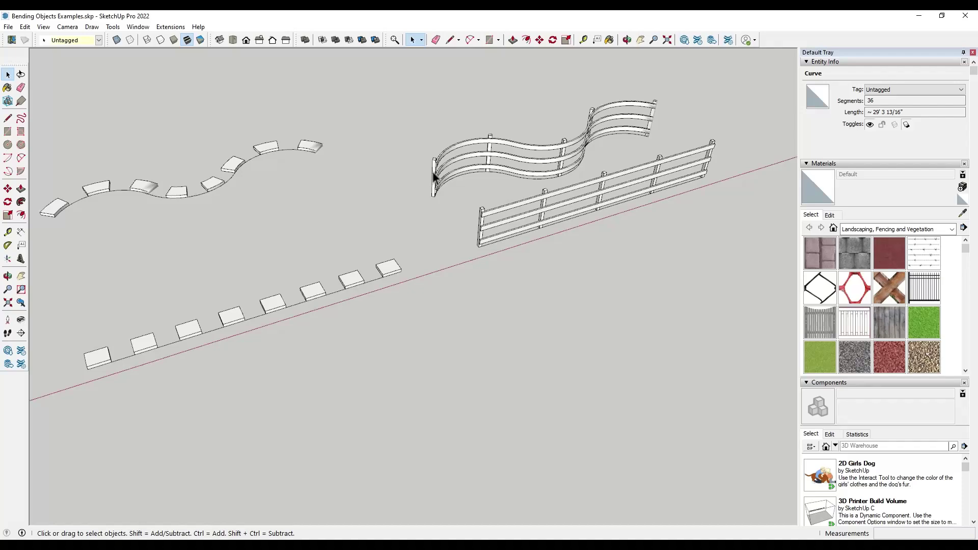
middle_drag(688, 140, 343, 212)
Select the stairs group and bring up the Extension Warehouse.
scroll(342, 211, up, 6)
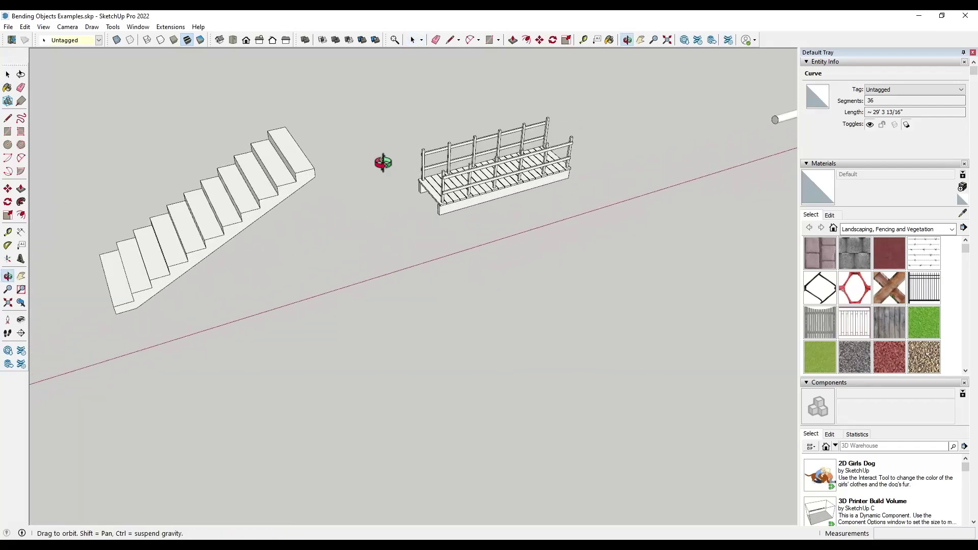
click(267, 189)
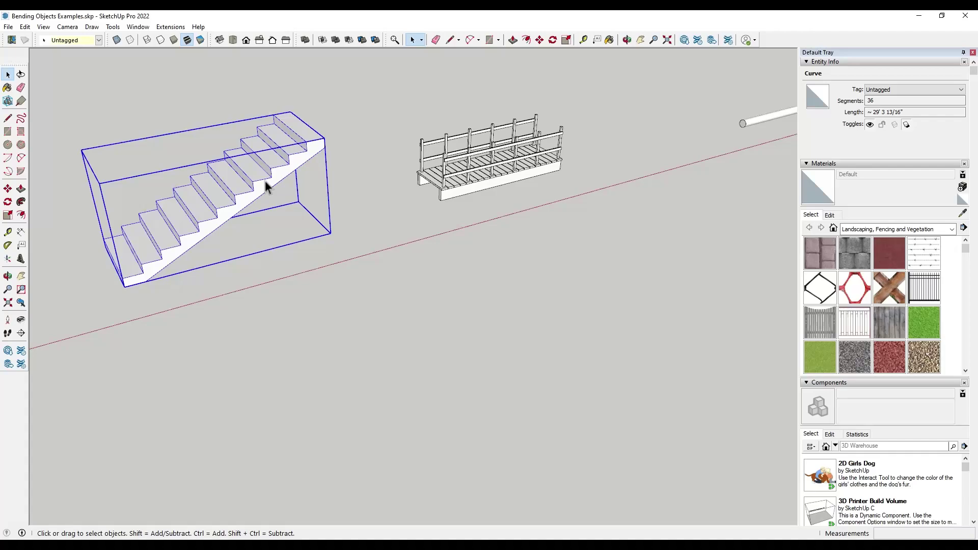
click(684, 40)
click(684, 40)
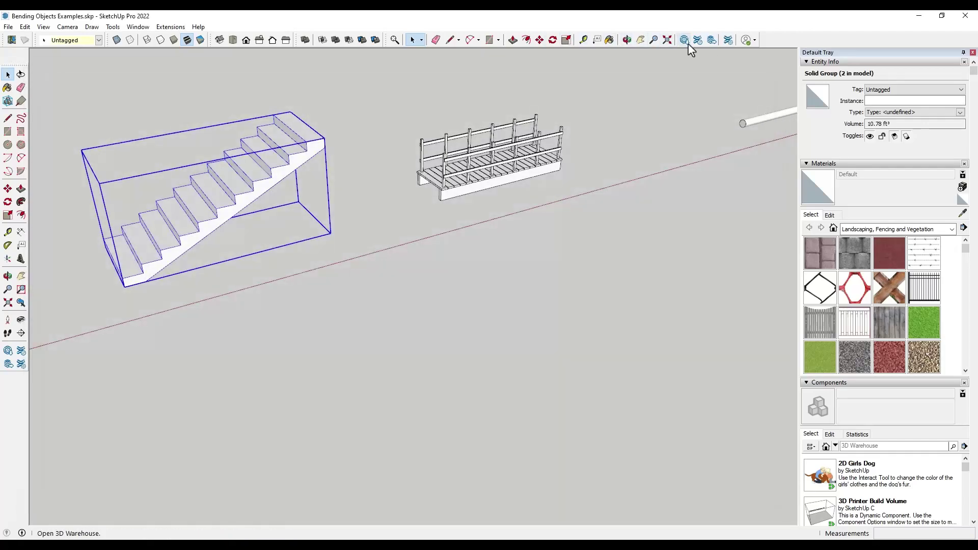
click(697, 41)
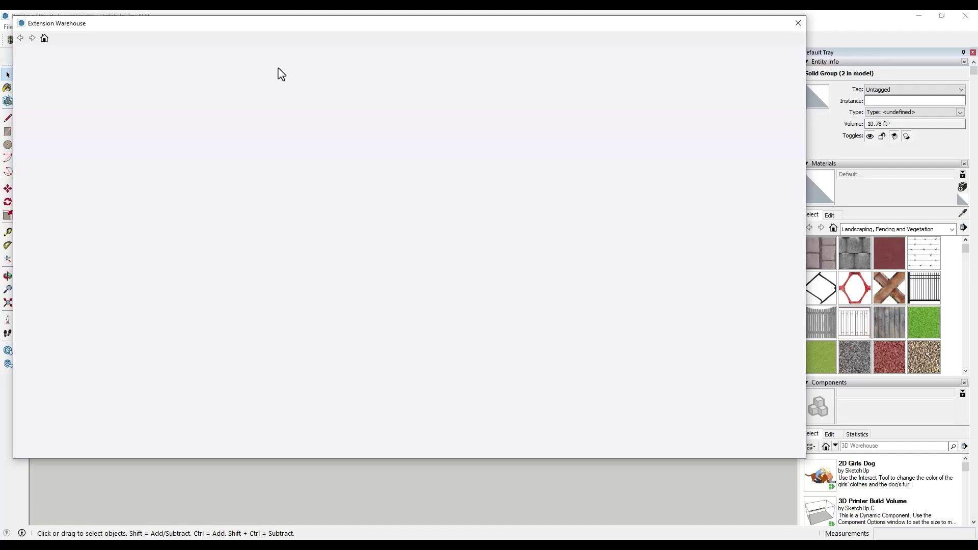
Search for 'truebend' and read through the TrueBend extension page.
click(284, 59)
text(true)
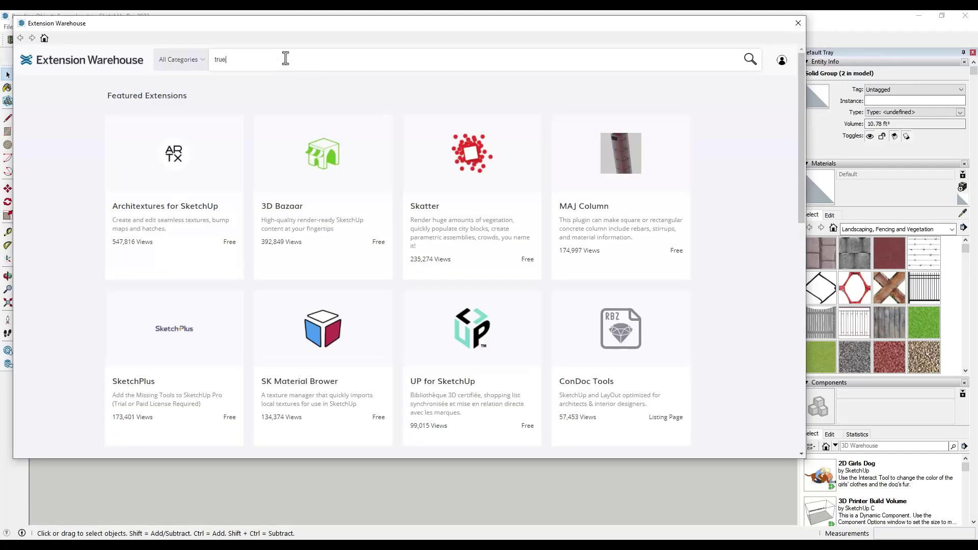
text(bend)
key(Return)
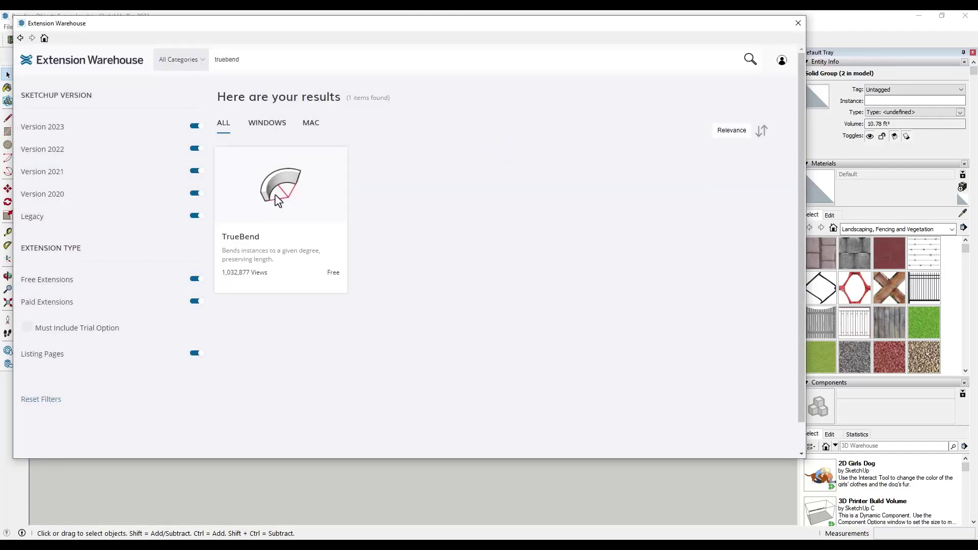
click(278, 200)
scroll(313, 293, down, 3)
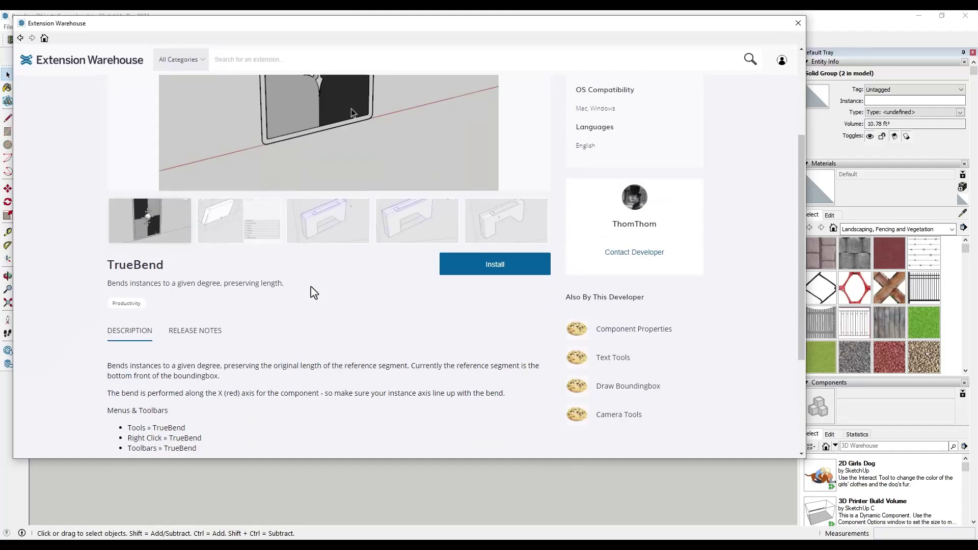
scroll(313, 292, down, 2)
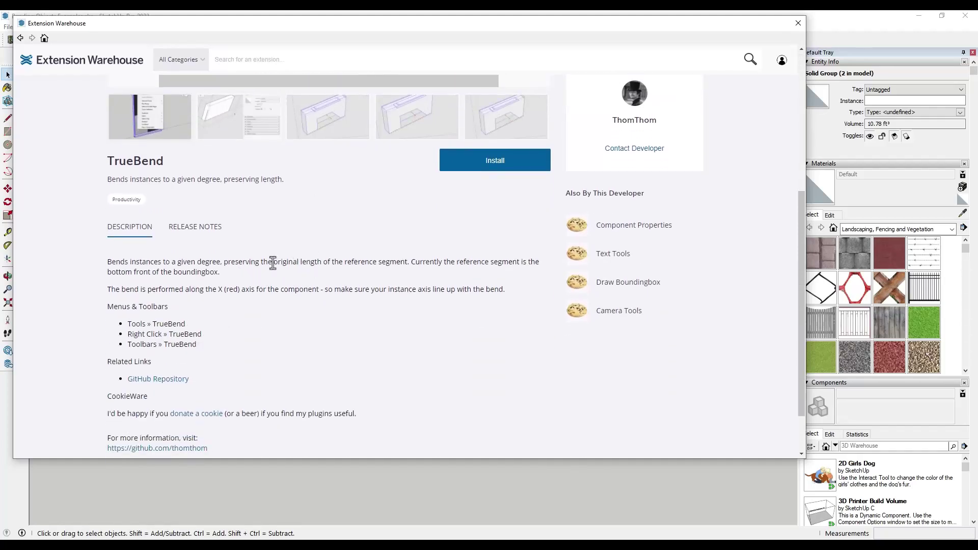
scroll(400, 265, up, 5)
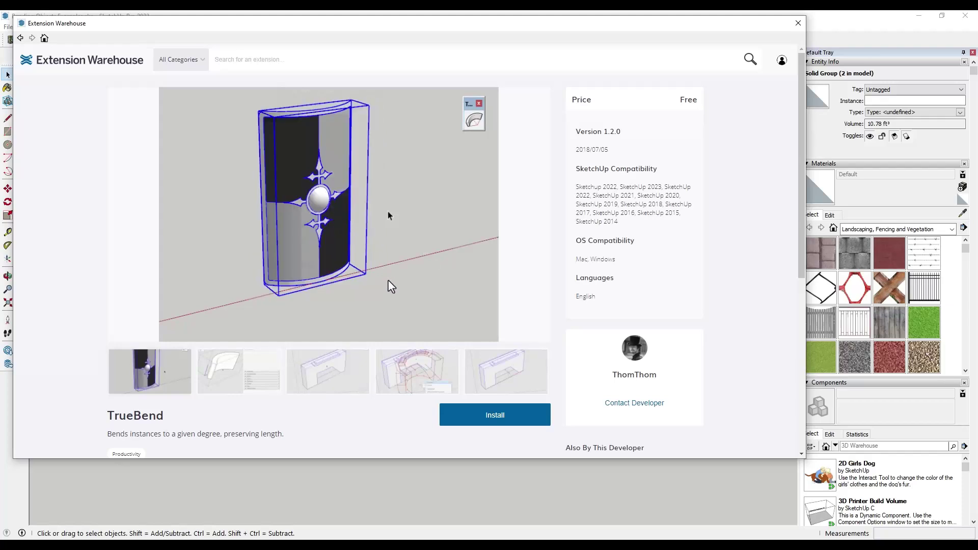
scroll(385, 284, down, 5)
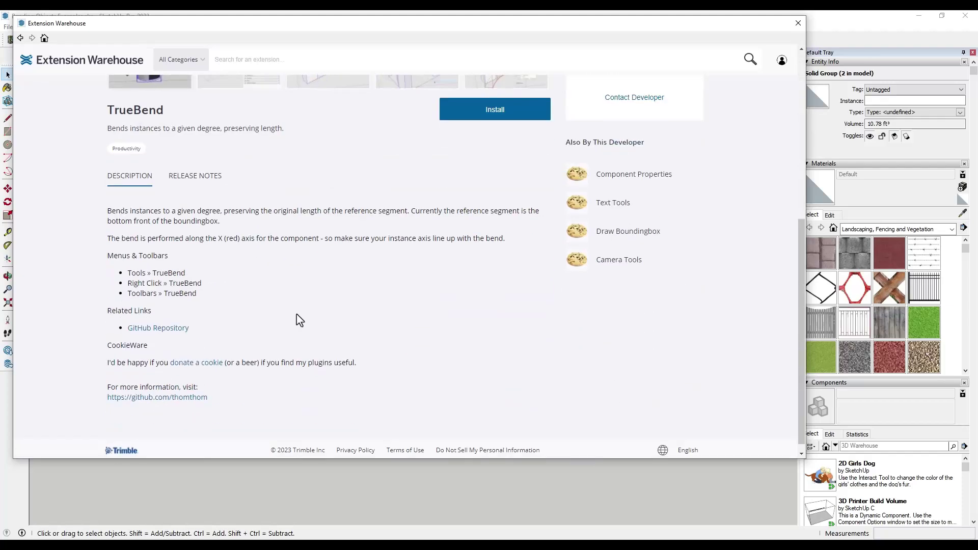
Close the Extension Warehouse and return to the model.
click(798, 23)
scroll(326, 173, up, 2)
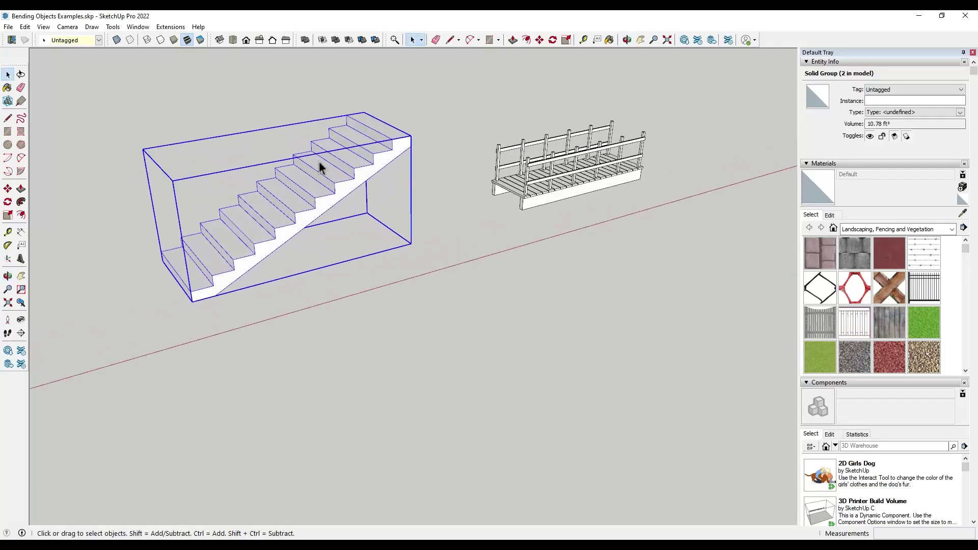
scroll(344, 120, down, 1)
scroll(323, 136, up, 2)
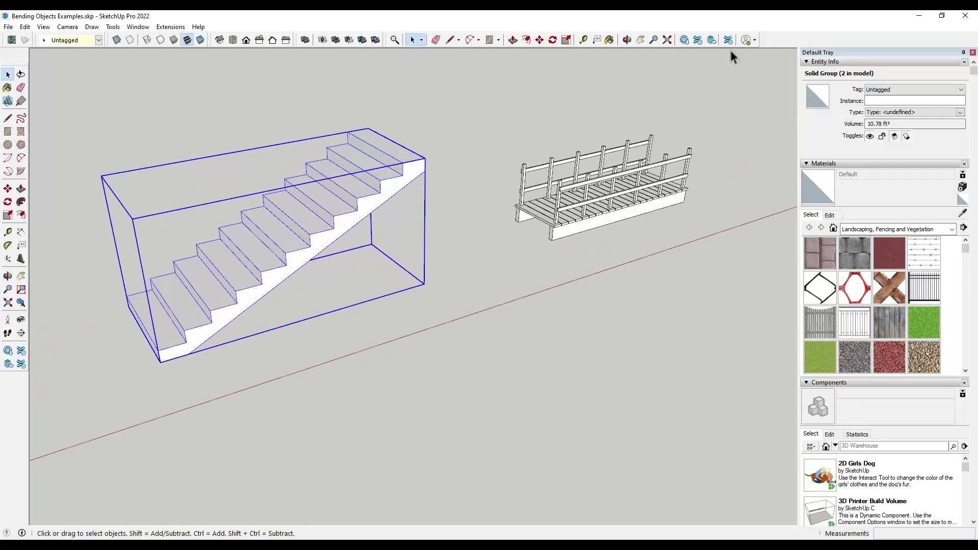
Enable the True Bend toolbar and start True Bend on the selected staircase.
right_click(780, 44)
scroll(823, 482, down, 3)
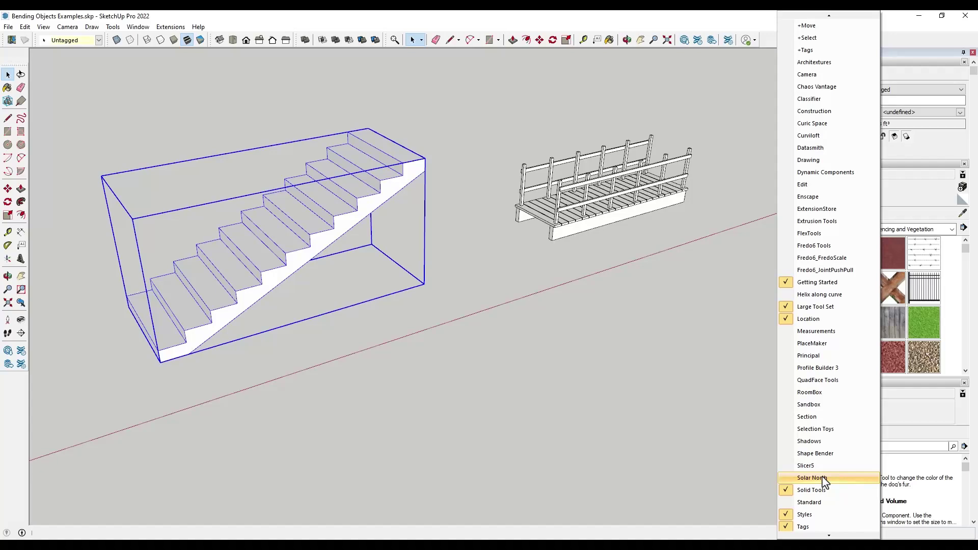
scroll(823, 481, down, 3)
scroll(824, 487, down, 1)
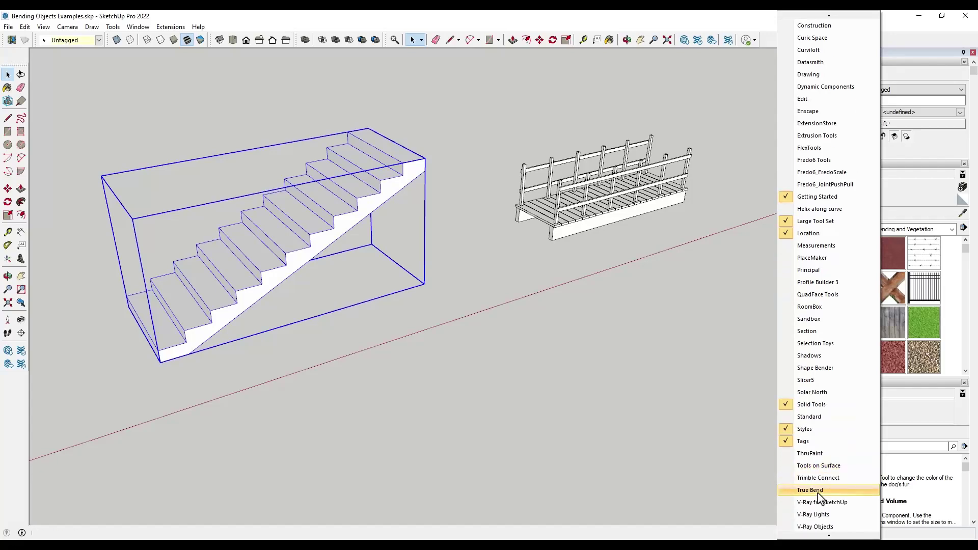
click(817, 491)
click(88, 111)
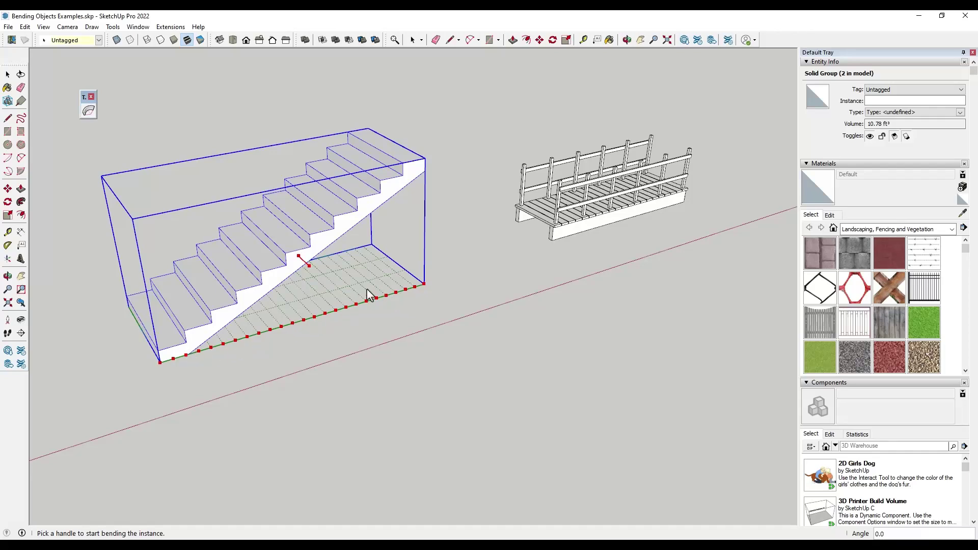
Bend the stair 180° with True Bend, inspect it, then undo back to straight.
drag(309, 265, 335, 285)
text(180)
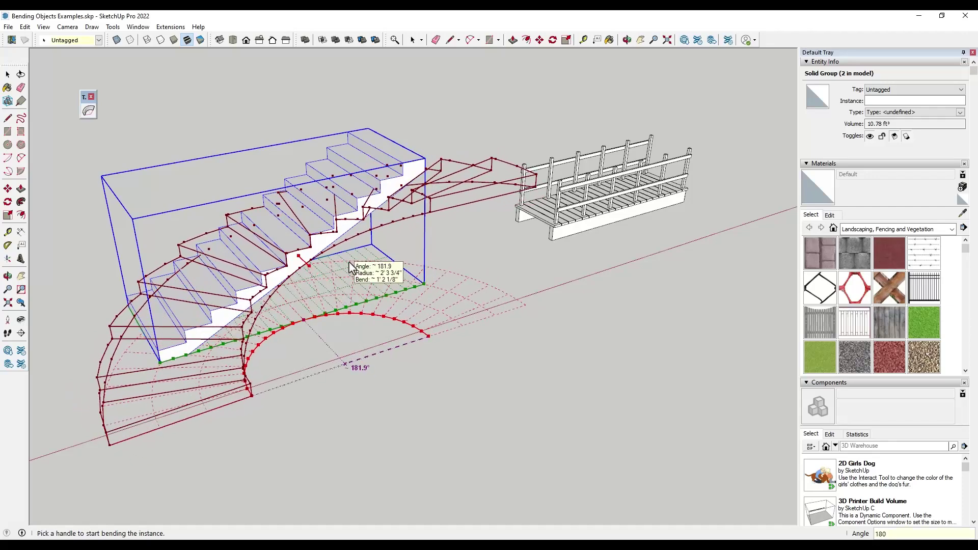
key(Return)
key(space)
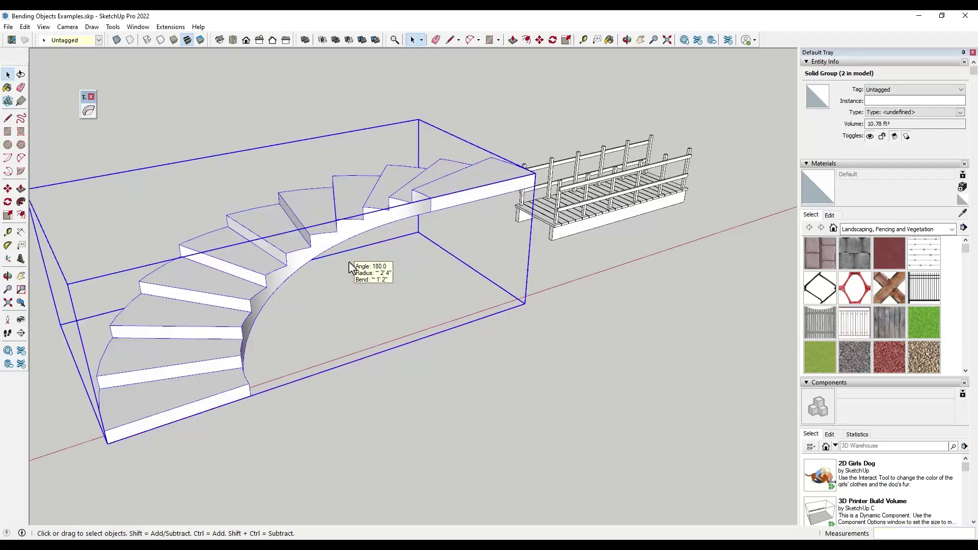
middle_drag(359, 261, 108, 450)
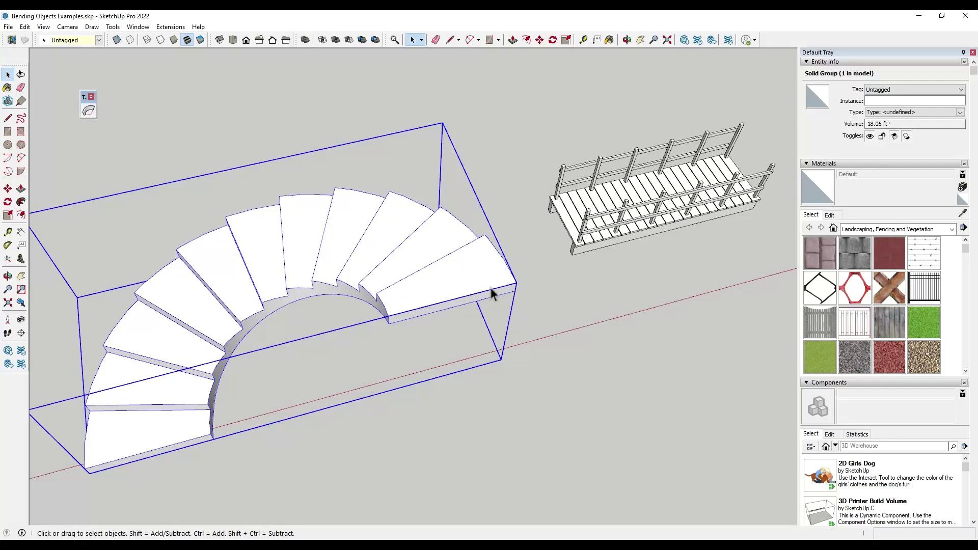
scroll(490, 287, down, 2)
key(ctrl+z)
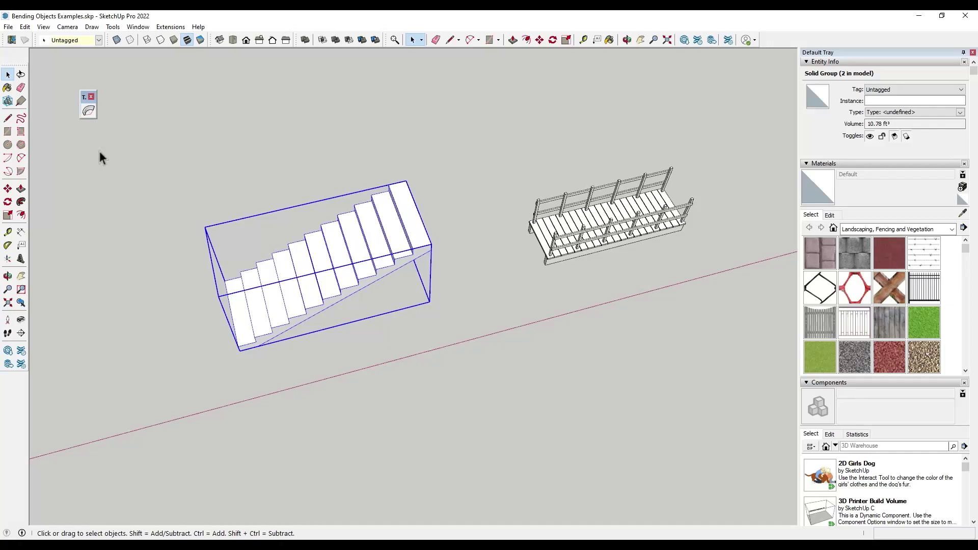
Re-bend the straight stair at 360° and commit the spiral staircase.
click(89, 110)
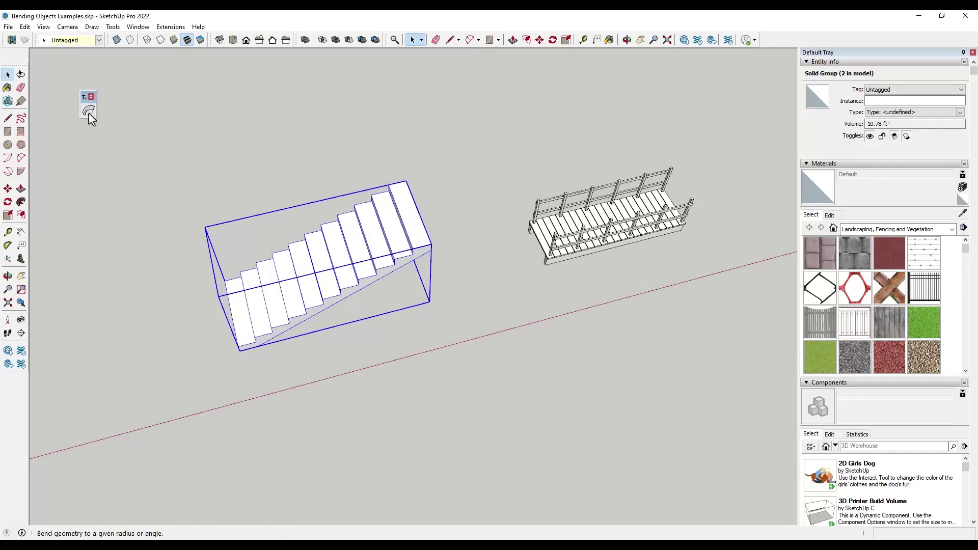
click(336, 319)
text(3)
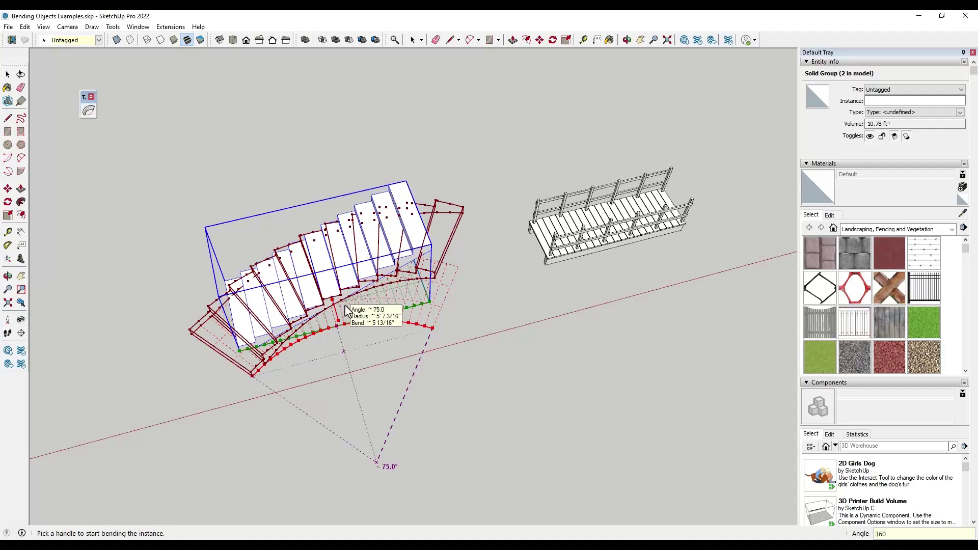
text(60)
key(Return)
middle_drag(308, 399, 483, 260)
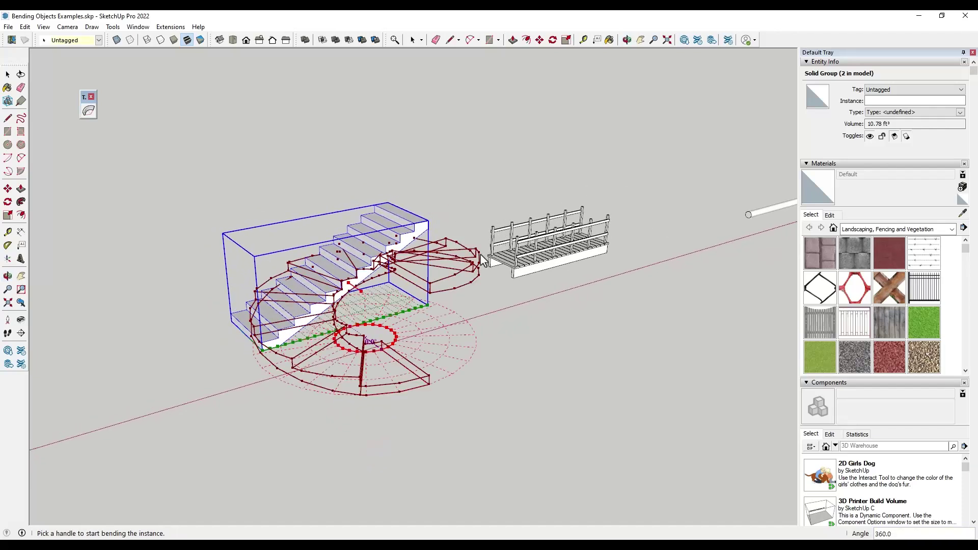
key(space)
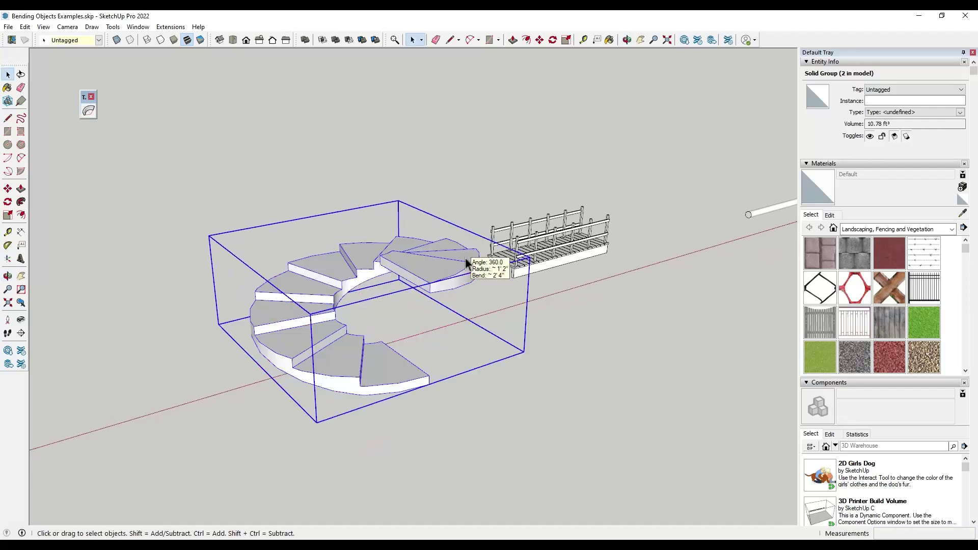
middle_drag(408, 370, 460, 290)
click(484, 291)
scroll(559, 293, up, 5)
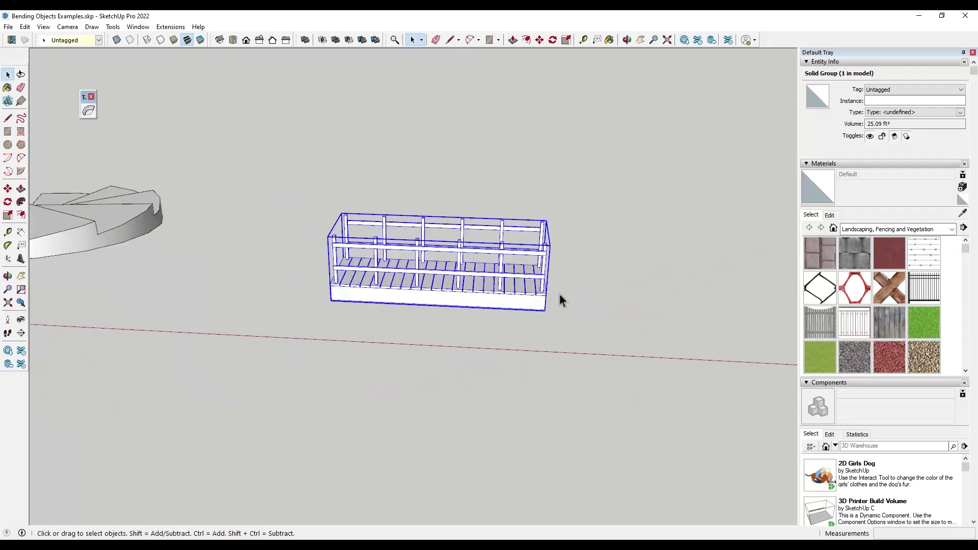
middle_drag(332, 273, 380, 277)
scroll(463, 293, down, 3)
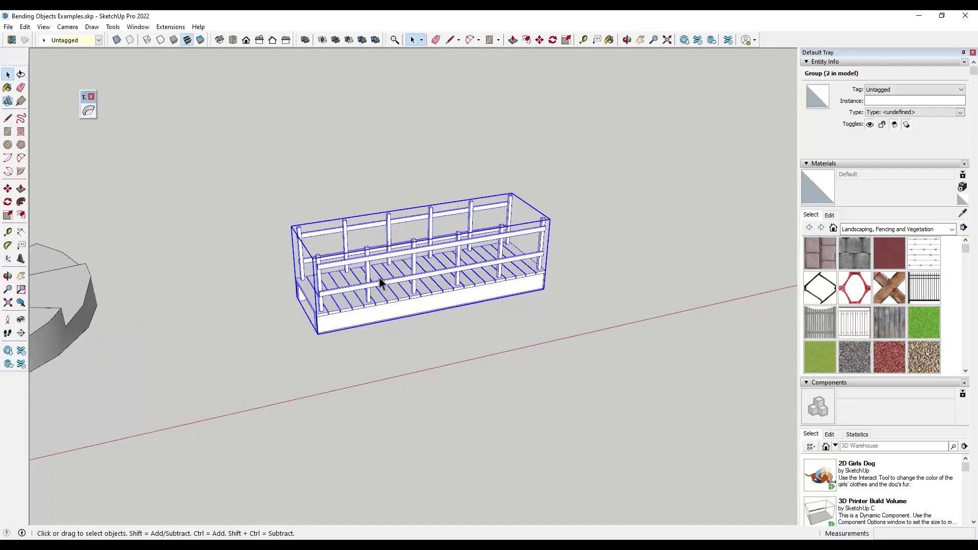
click(89, 111)
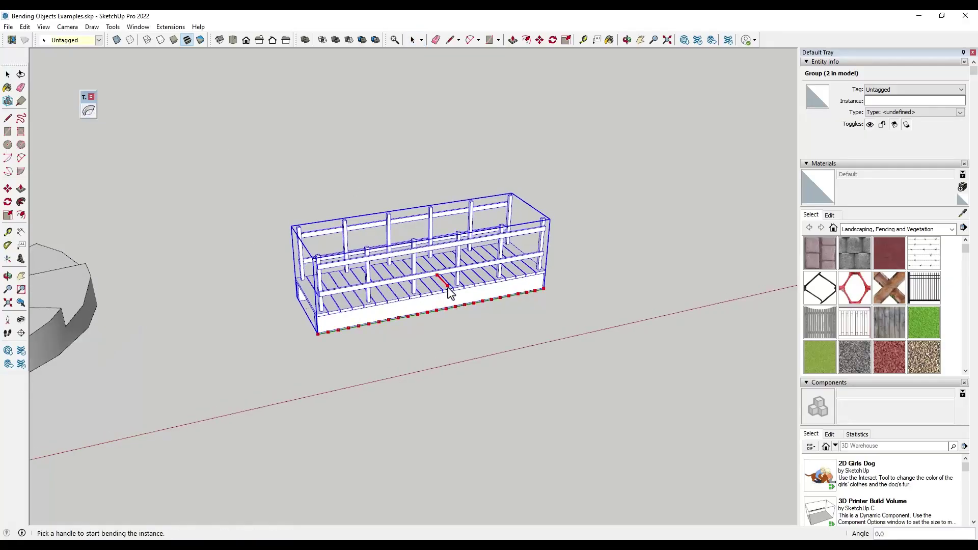
drag(447, 288, 503, 386)
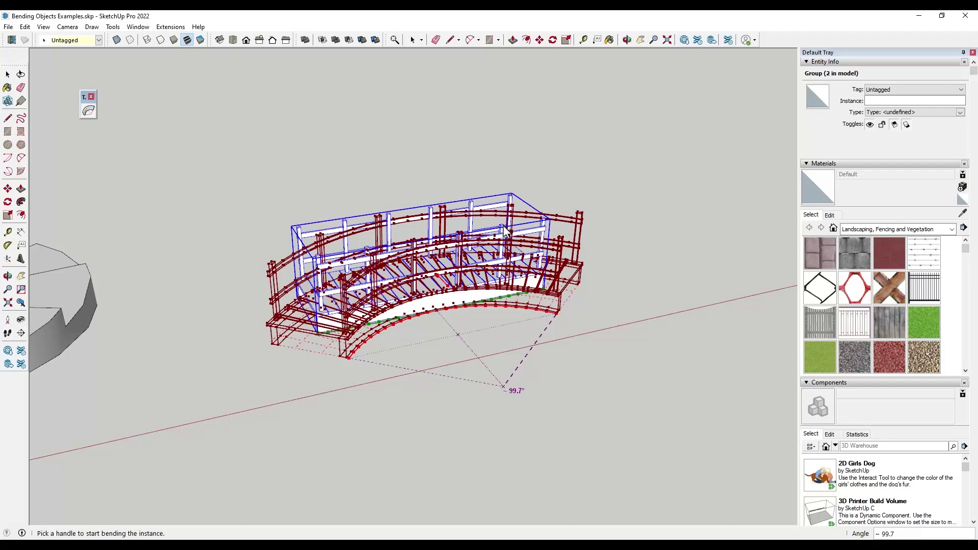
key(space)
scroll(450, 302, down, 2)
middle_drag(457, 294, 430, 297)
key(m)
Ctrl-move a copy of the fence to the right of the original.
key(ctrl)
click(447, 294)
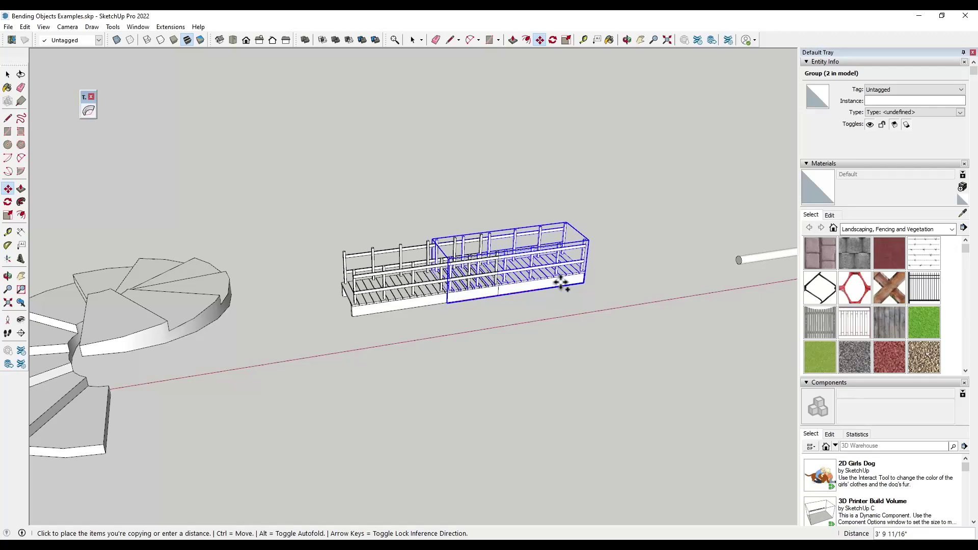
click(621, 276)
key(space)
Inside the copied group, place the axes origin at the deck corner, then exit the group.
double_click(625, 275)
scroll(709, 234, up, 5)
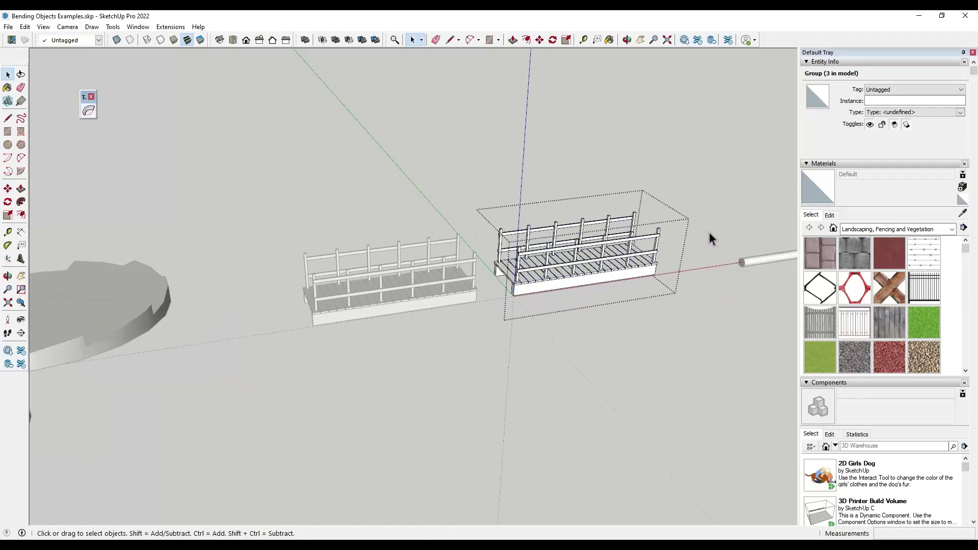
middle_drag(649, 243, 291, 245)
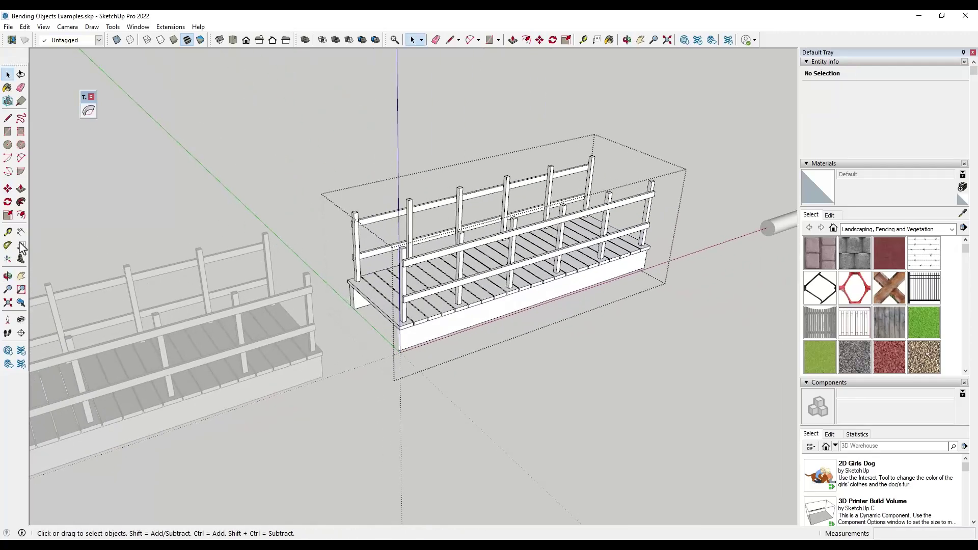
click(8, 258)
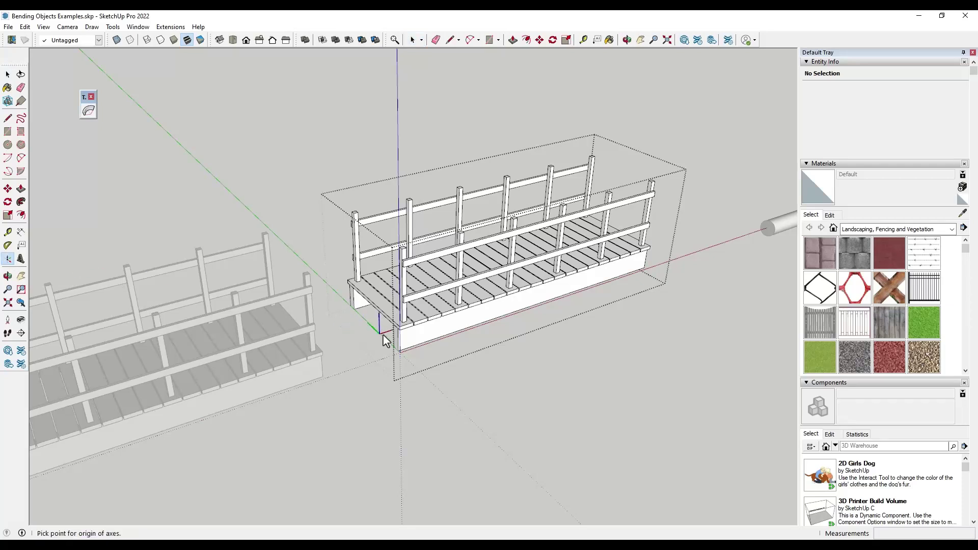
click(372, 303)
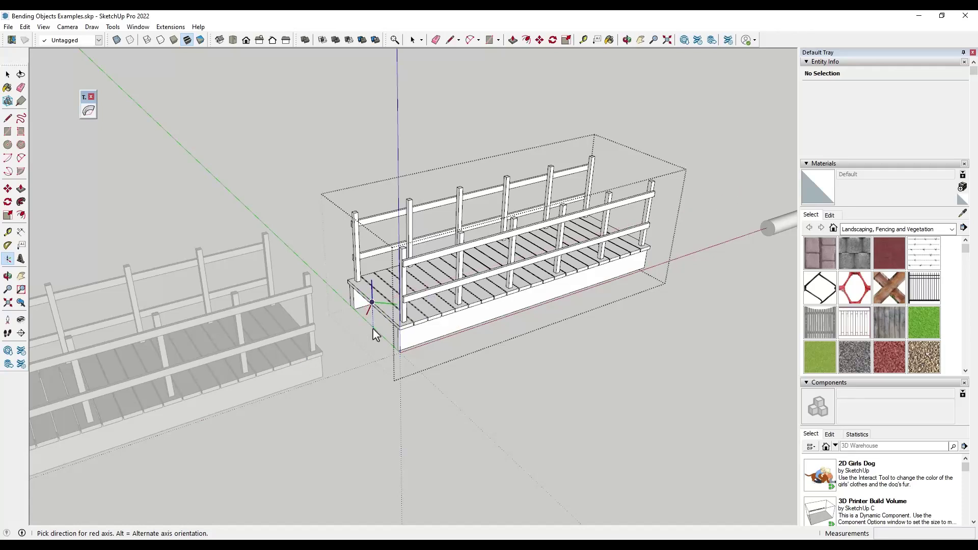
click(401, 328)
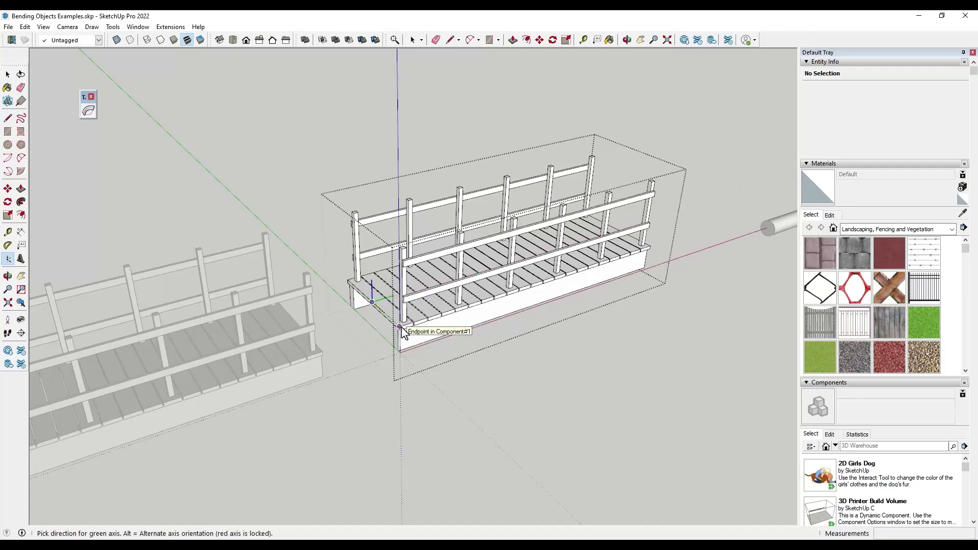
click(402, 327)
click(479, 378)
scroll(453, 313, down, 3)
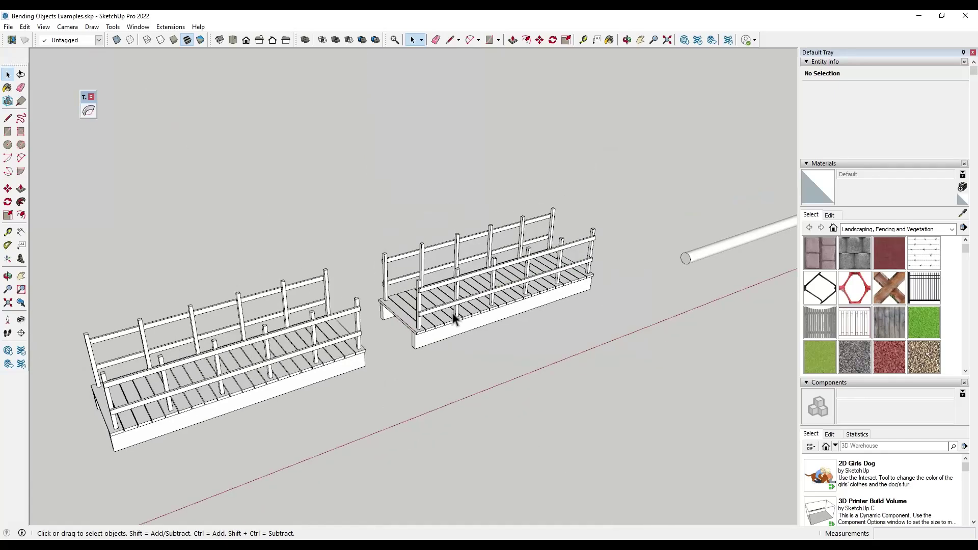
Rotate the right-hand deck group to a new orientation and move it farther back.
click(485, 309)
scroll(520, 258, down, 2)
key(o)
key(m)
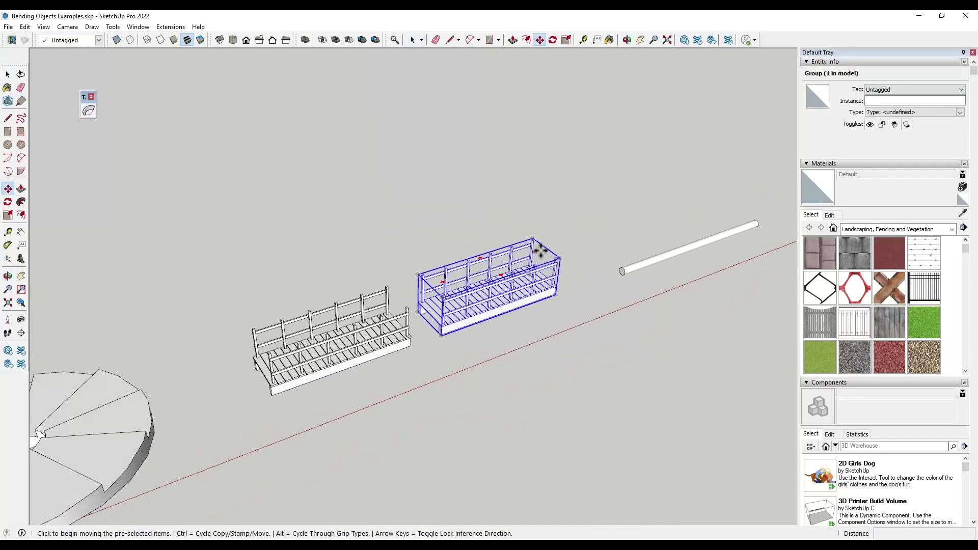
click(537, 251)
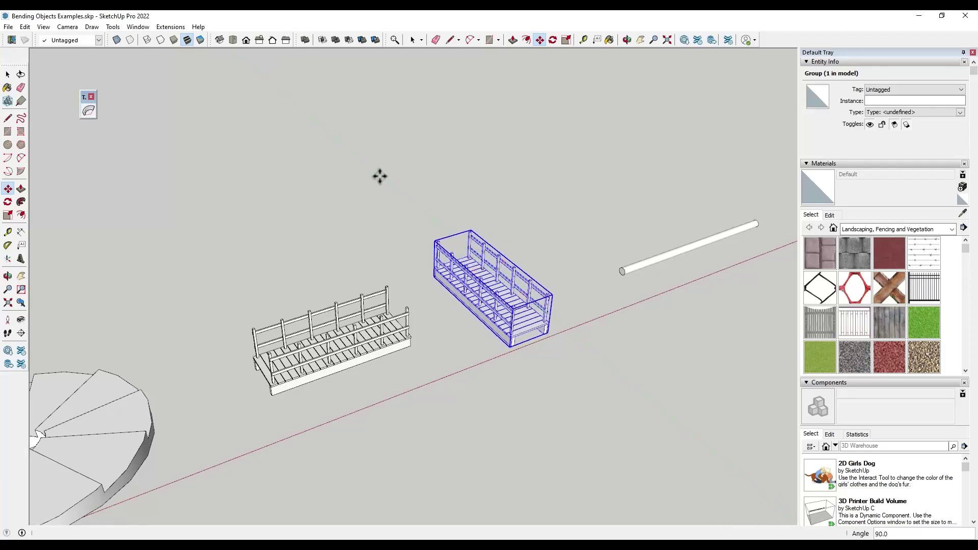
click(380, 175)
click(527, 311)
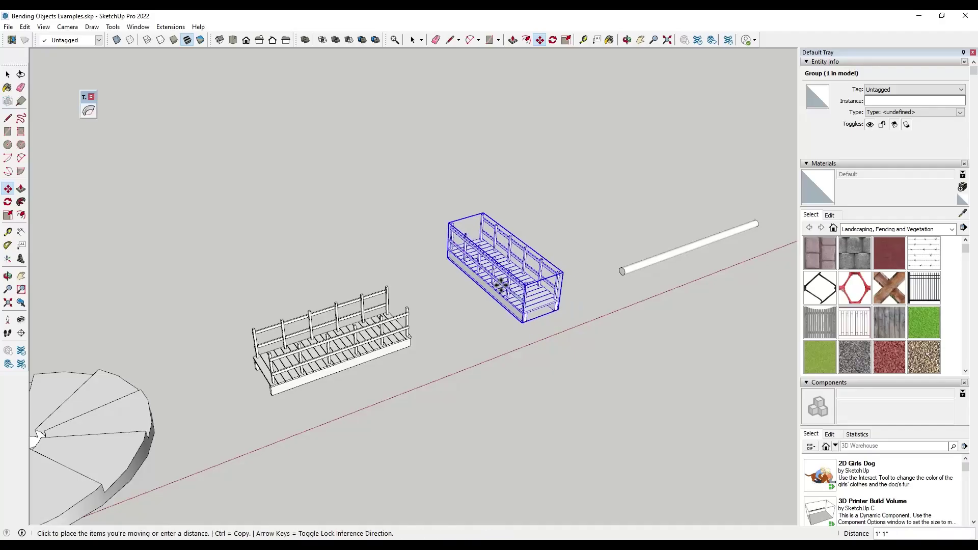
click(466, 258)
key(space)
Bend the front railing bridge into a 180° half-circle arc with TrueBend.
click(359, 339)
click(89, 111)
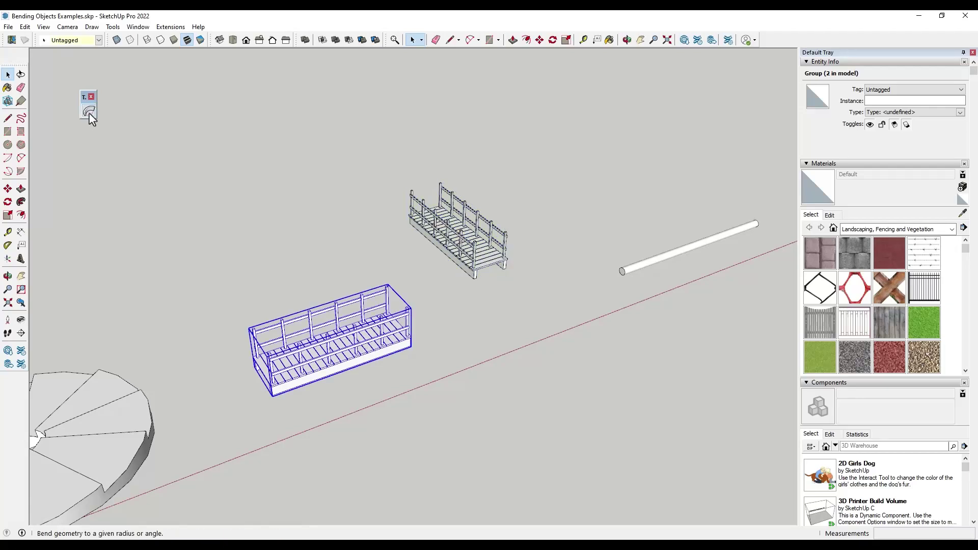
drag(355, 370, 365, 375)
text(180)
key(Return)
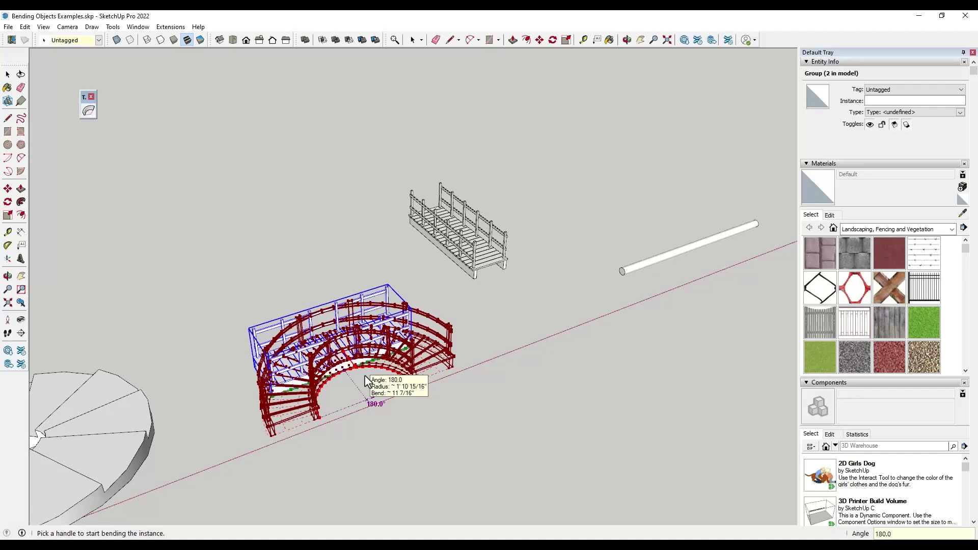
click(484, 249)
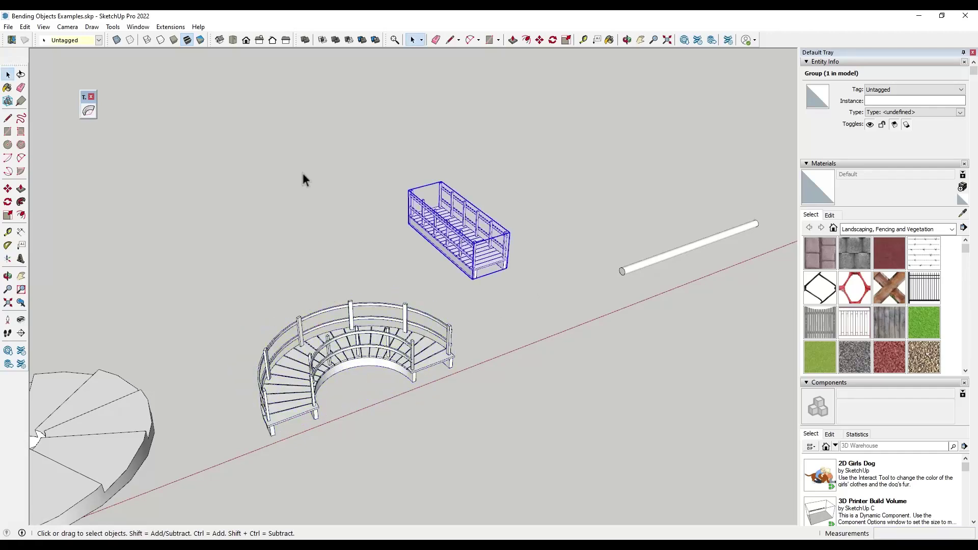
Bend the rotated straight bridge into a 45° fanned curve, then orbit over toward the tube.
click(88, 110)
scroll(528, 237, up, 5)
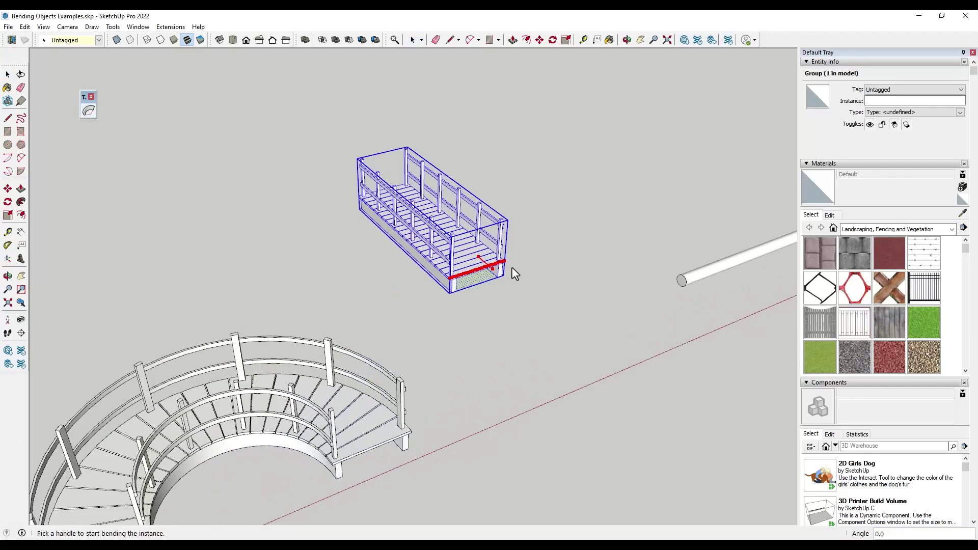
mouse_move(482, 260)
mouse_down()
mouse_move(489, 265)
mouse_move(482, 258)
mouse_up()
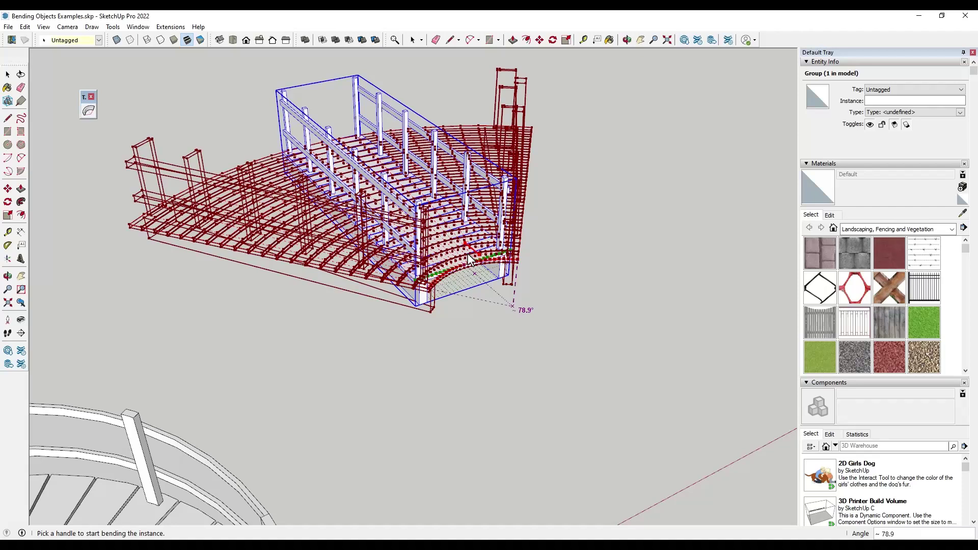
mouse_move(467, 259)
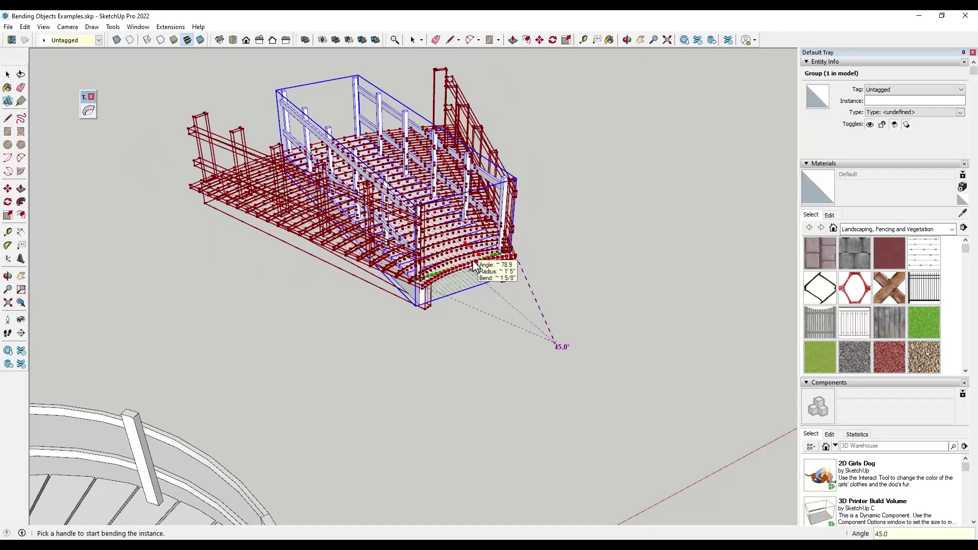
key(space)
middle_drag(454, 261, 437, 226)
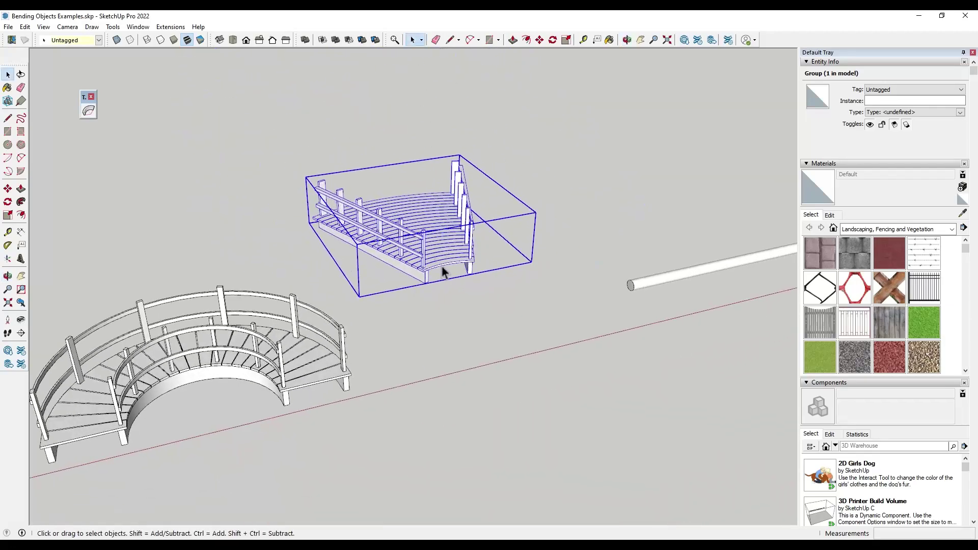
middle_drag(382, 346, 323, 464)
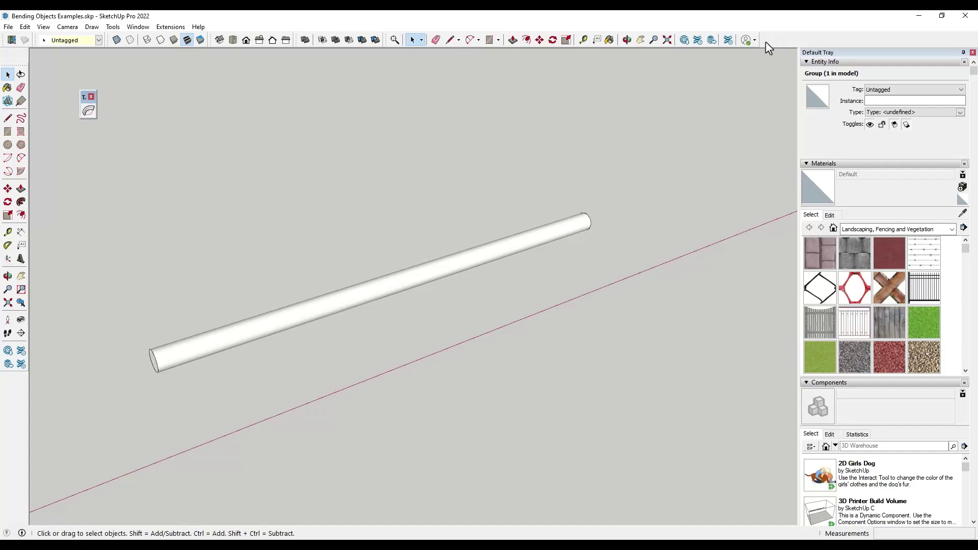
Turn the whole plain cylinder into a single group.
middle_drag(279, 312, 345, 278)
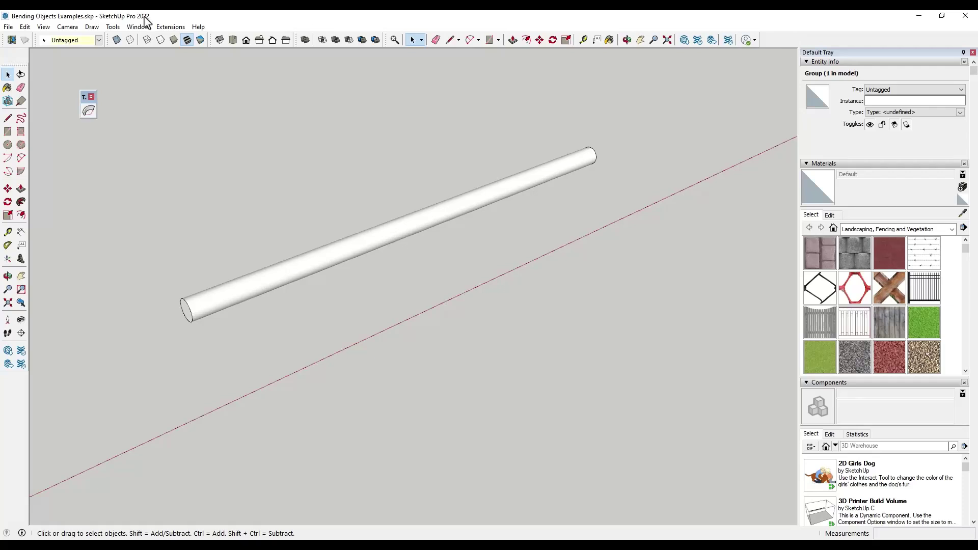
click(171, 27)
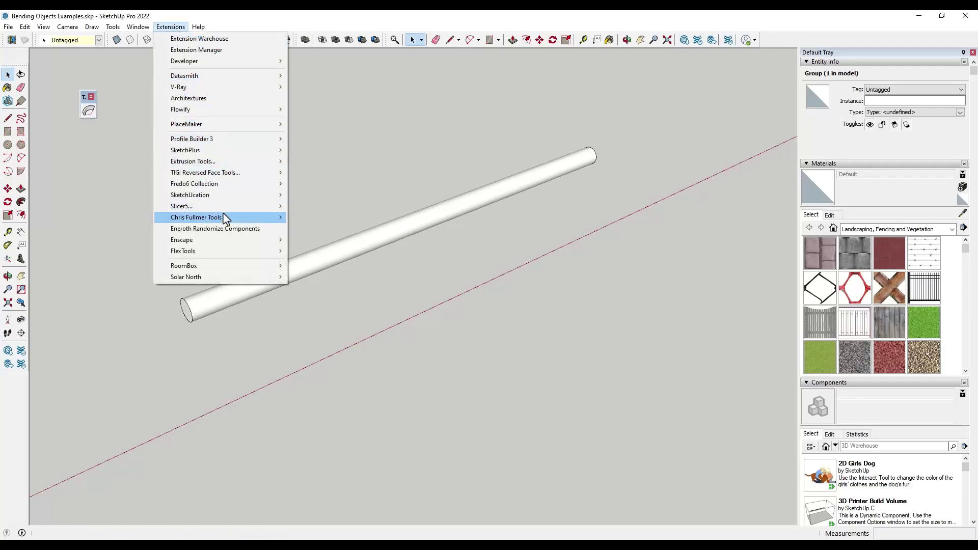
click(439, 135)
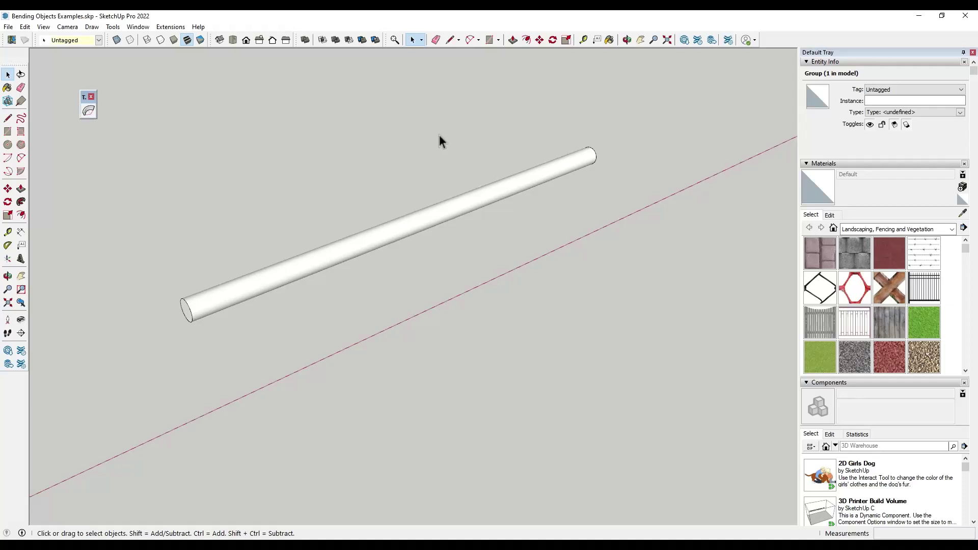
double_click(311, 265)
click(372, 255)
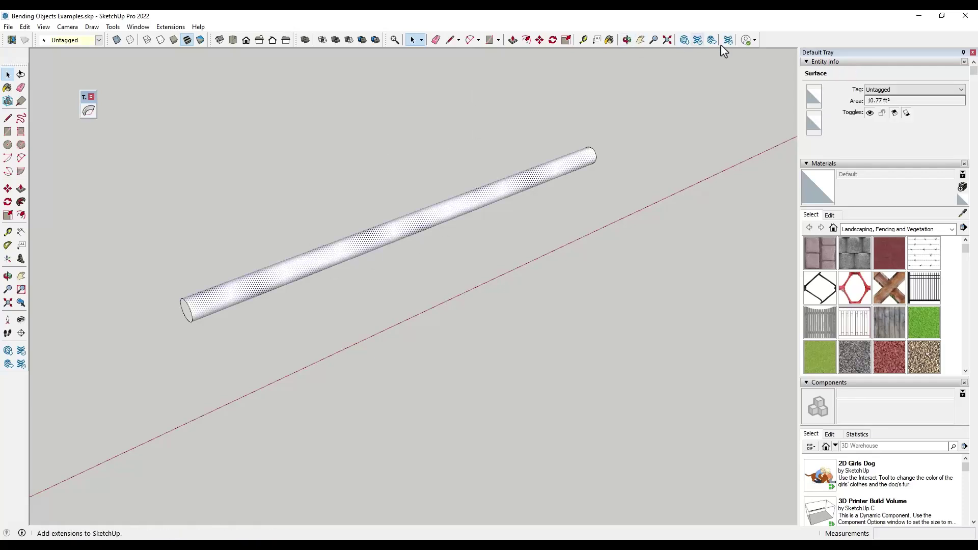
scroll(287, 161, down, 3)
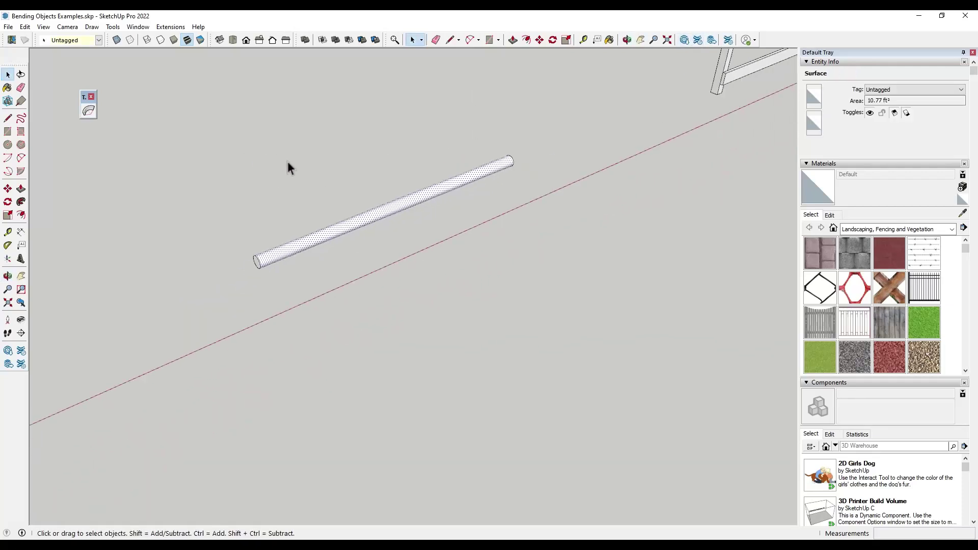
triple_click(373, 220)
right_click(373, 220)
click(412, 246)
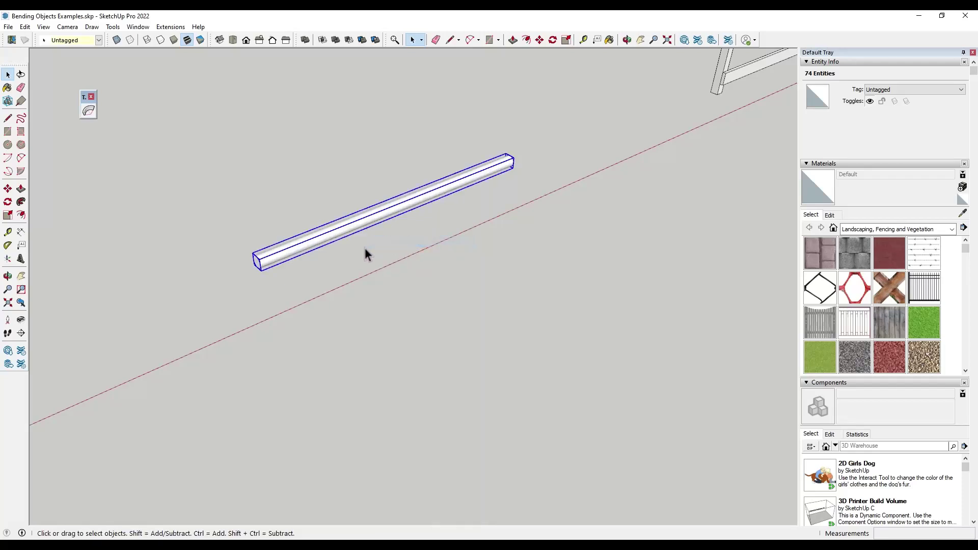
Place a copy of the cylinder group up and to the left of the original.
key(m)
click(257, 258)
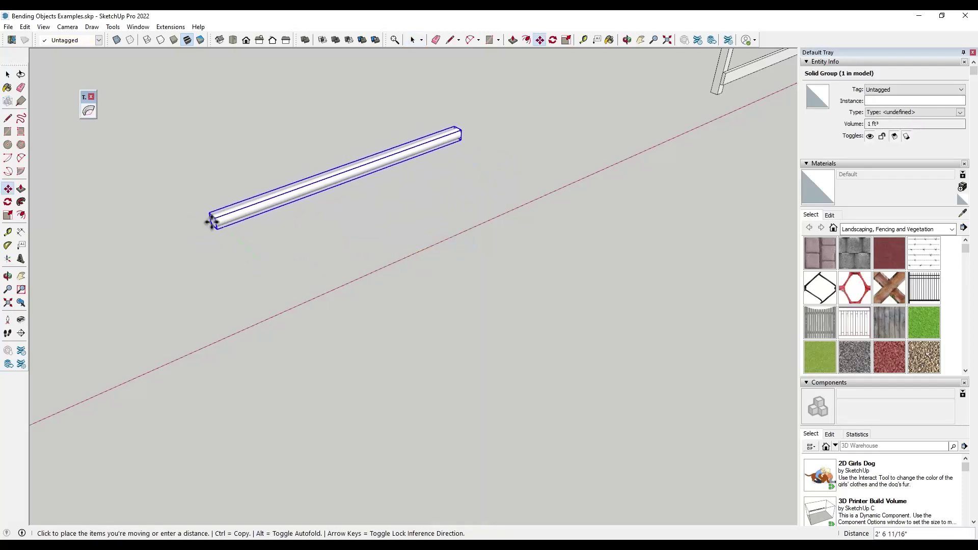
key(ctrl)
click(202, 217)
key(space)
Show the Fredo6_FredoScale toolbar and dock it beside the curve toolbar, with the copy in front.
right_click(776, 41)
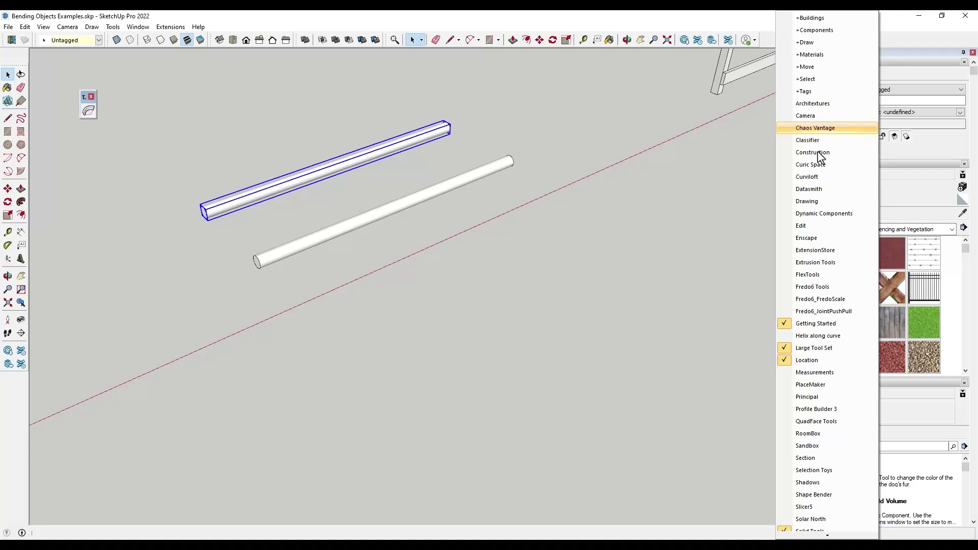
click(815, 303)
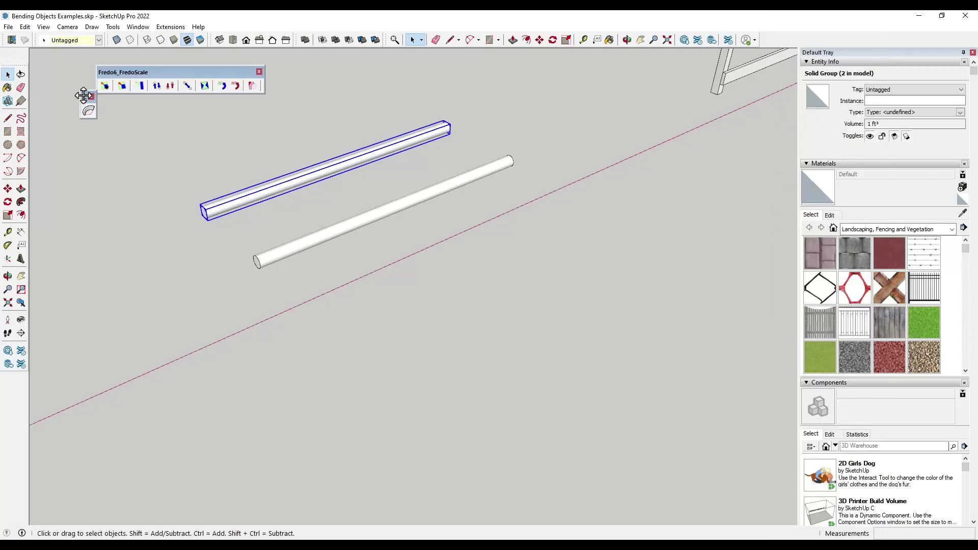
drag(83, 95, 41, 89)
drag(127, 75, 95, 80)
scroll(379, 173, up, 3)
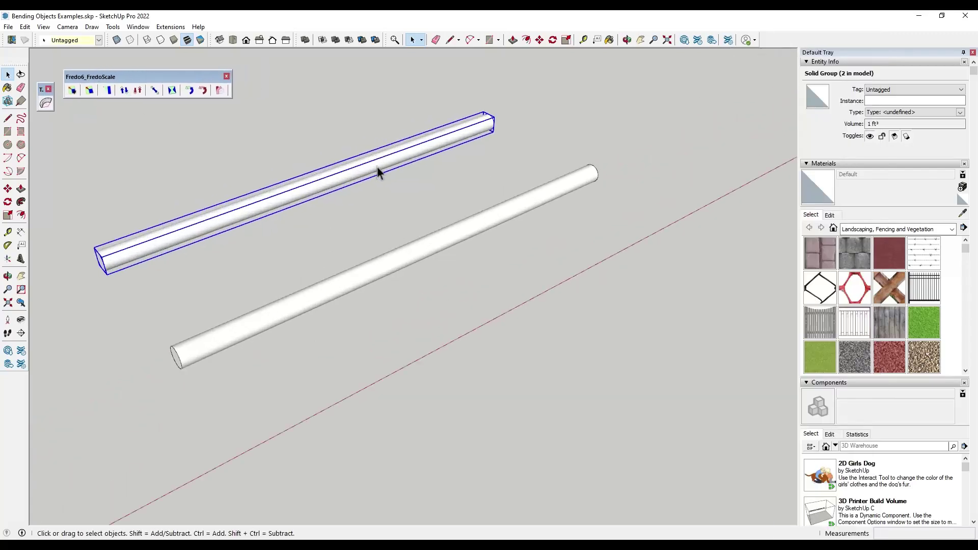
scroll(293, 151, down, 2)
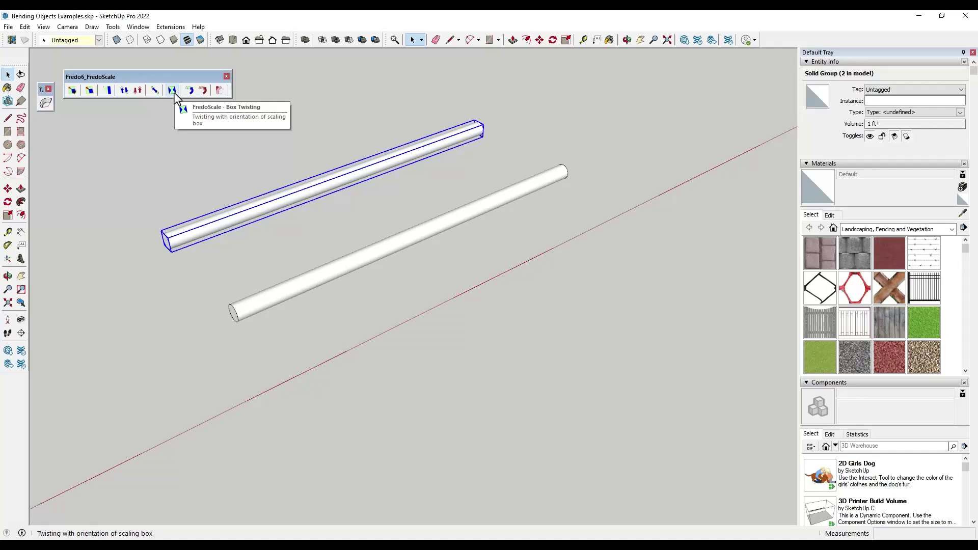
scroll(334, 233, down, 2)
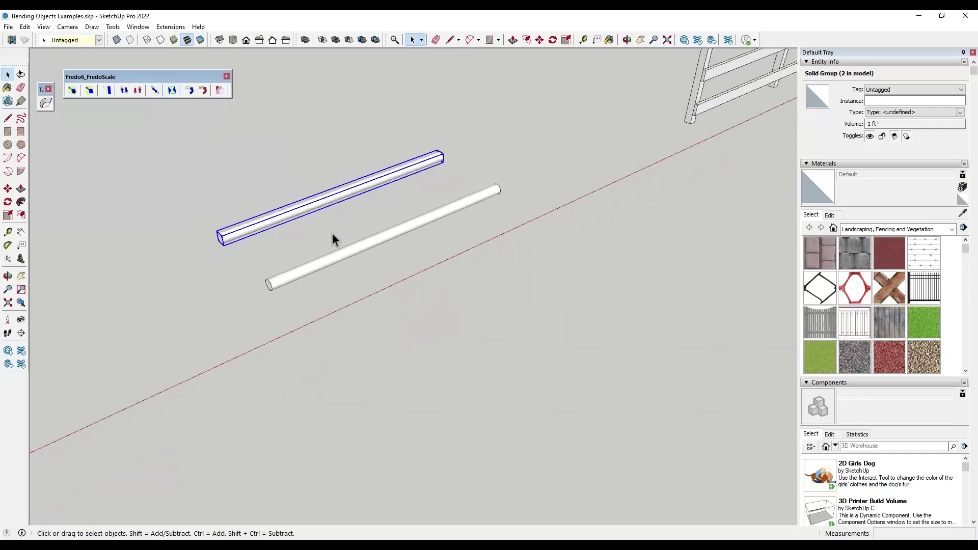
scroll(475, 203, up, 3)
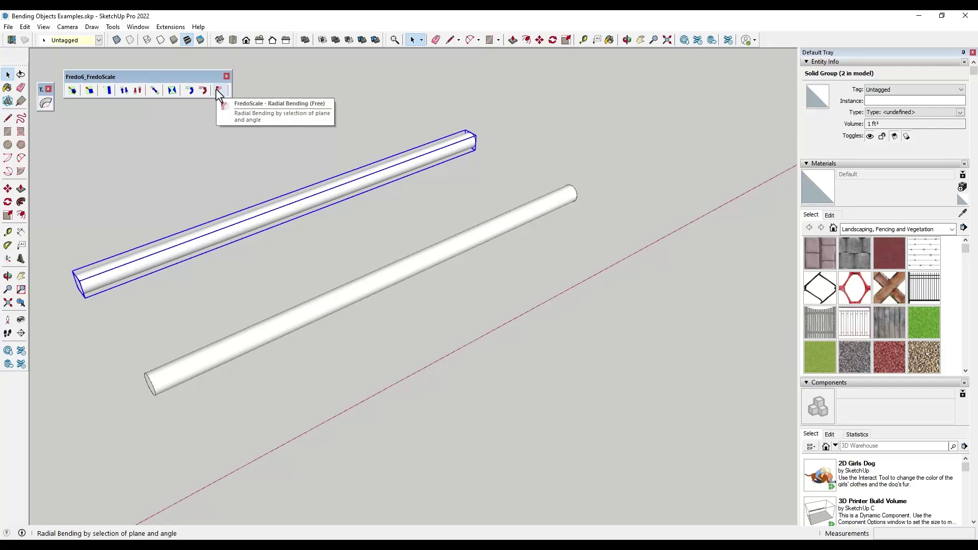
middle_drag(260, 321, 369, 289)
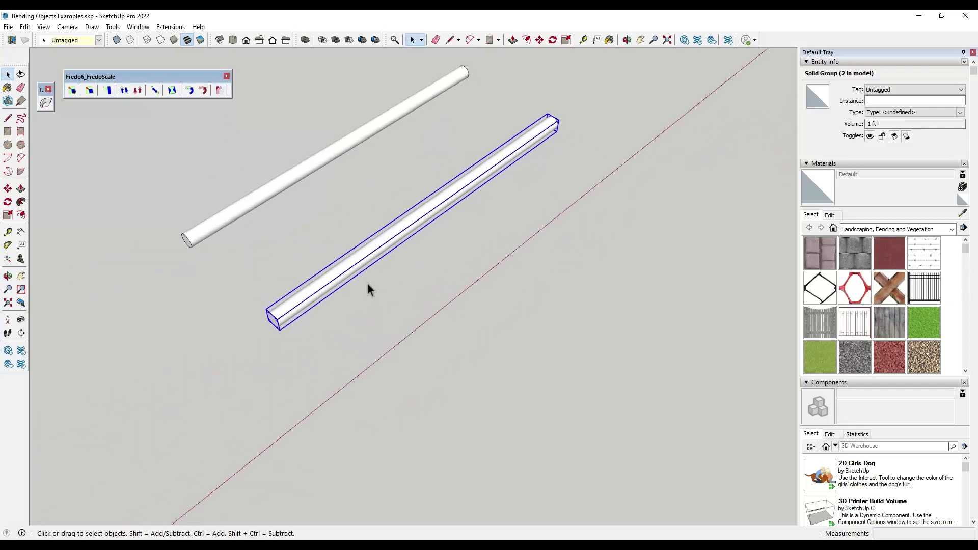
Radially bend the copied tube about 90° from its near end toward its far end.
click(219, 90)
scroll(268, 325, up, 4)
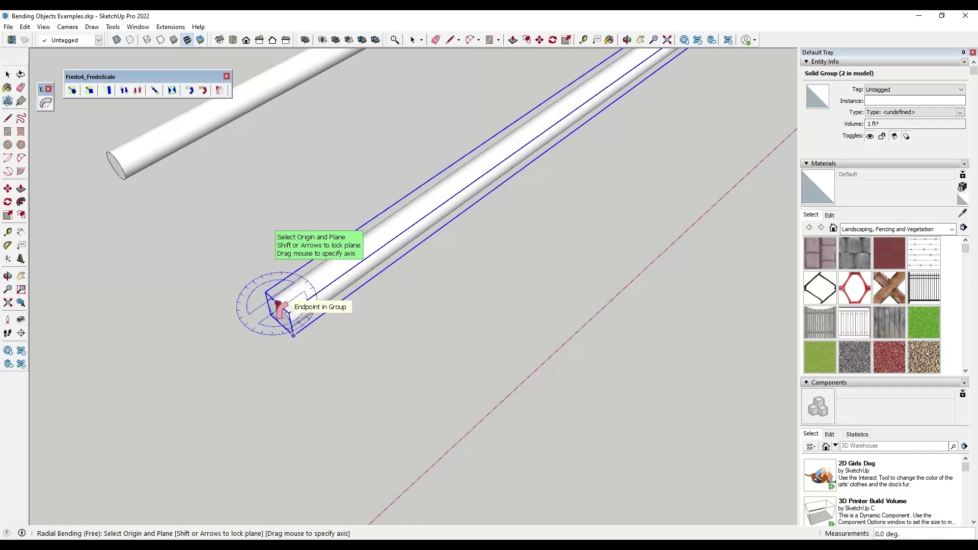
click(277, 304)
scroll(275, 303, down, 3)
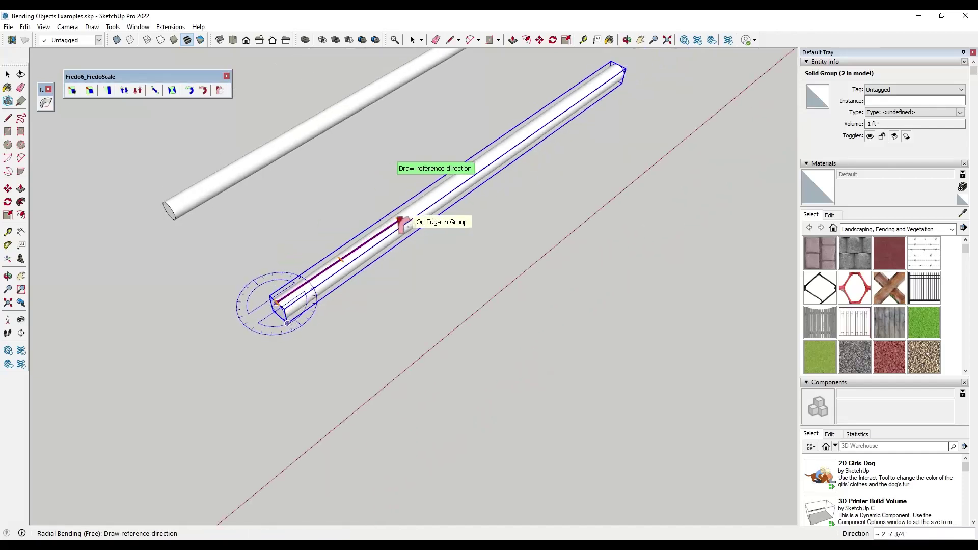
click(439, 191)
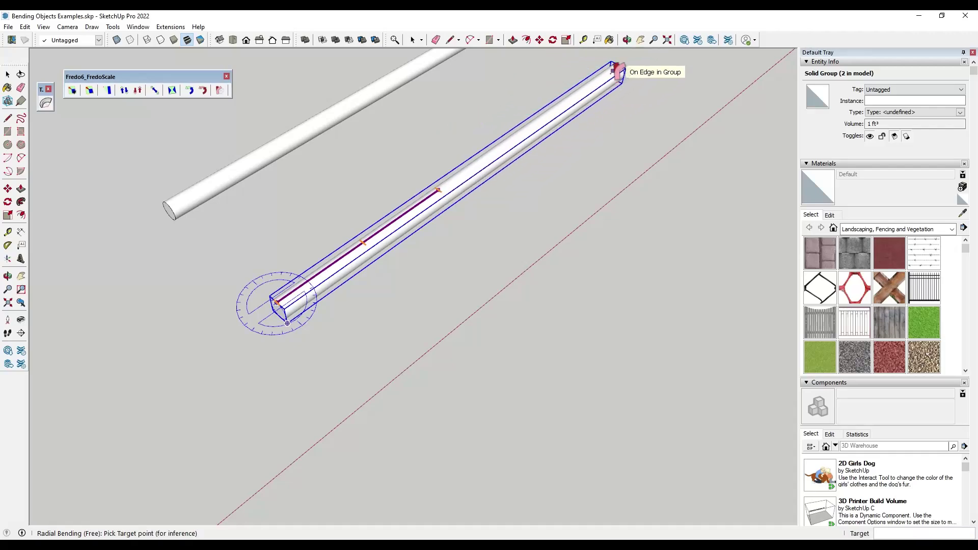
click(620, 68)
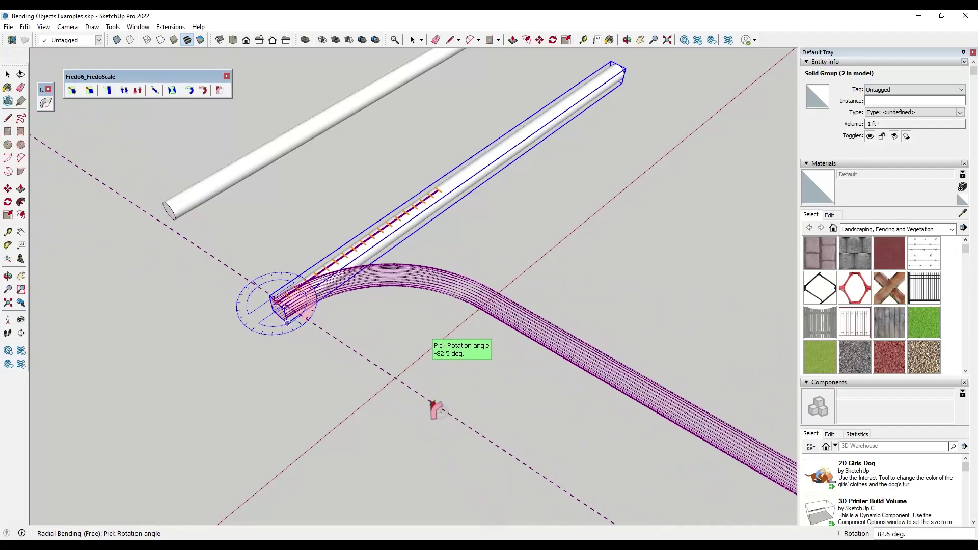
click(426, 339)
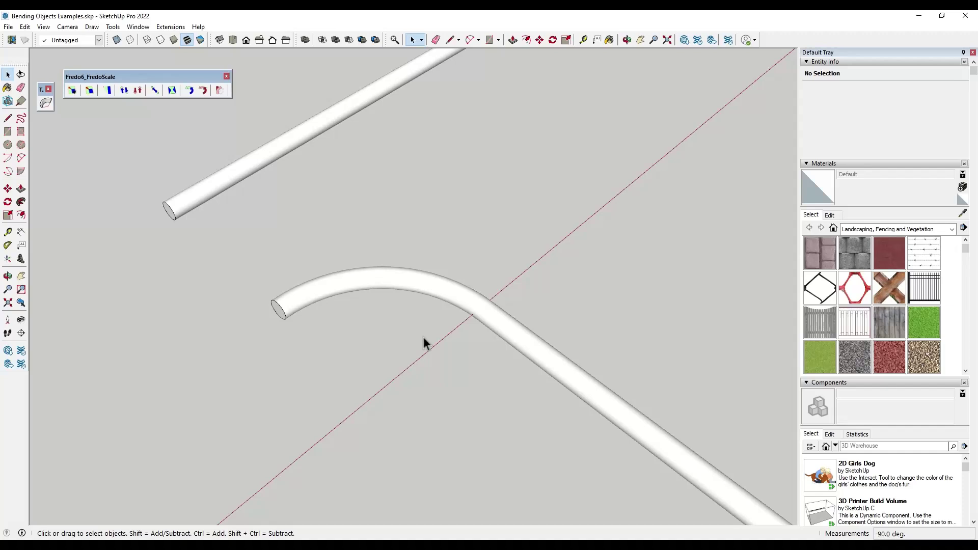
scroll(346, 203, down, 4)
Reselect the bent tube and start a second FredoScale Radial Bending.
click(457, 286)
scroll(460, 245, up, 4)
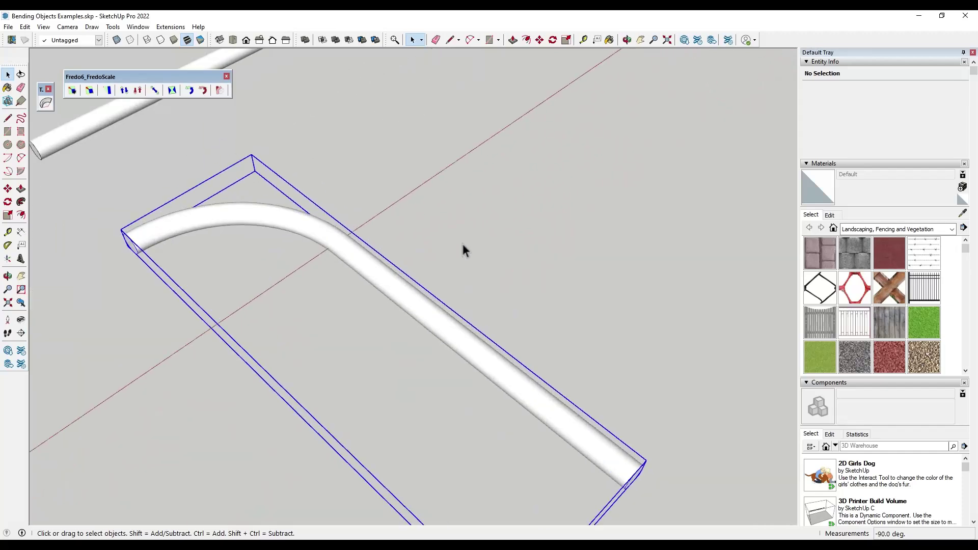
scroll(448, 239, up, 1)
click(220, 90)
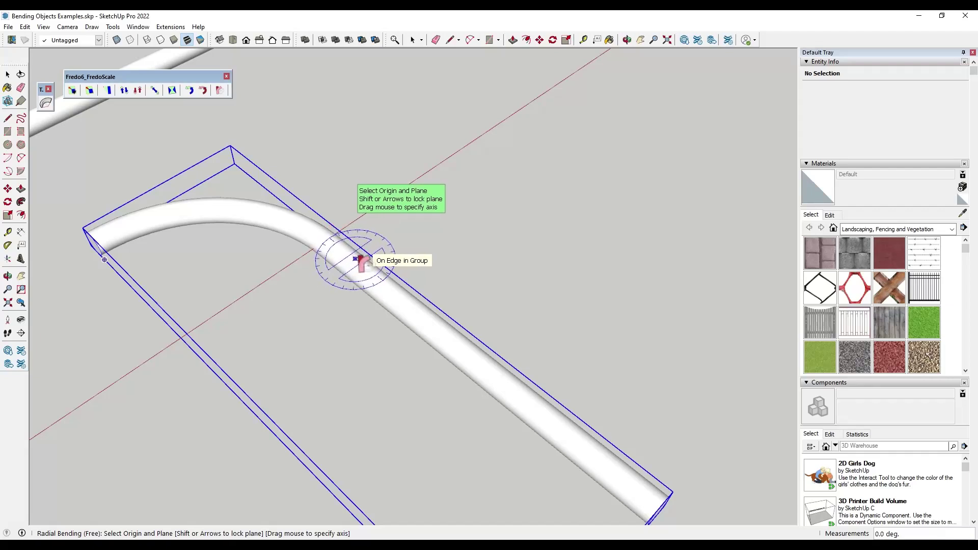
Bend the pipe's far half back about 97° from an origin on its curve.
click(356, 259)
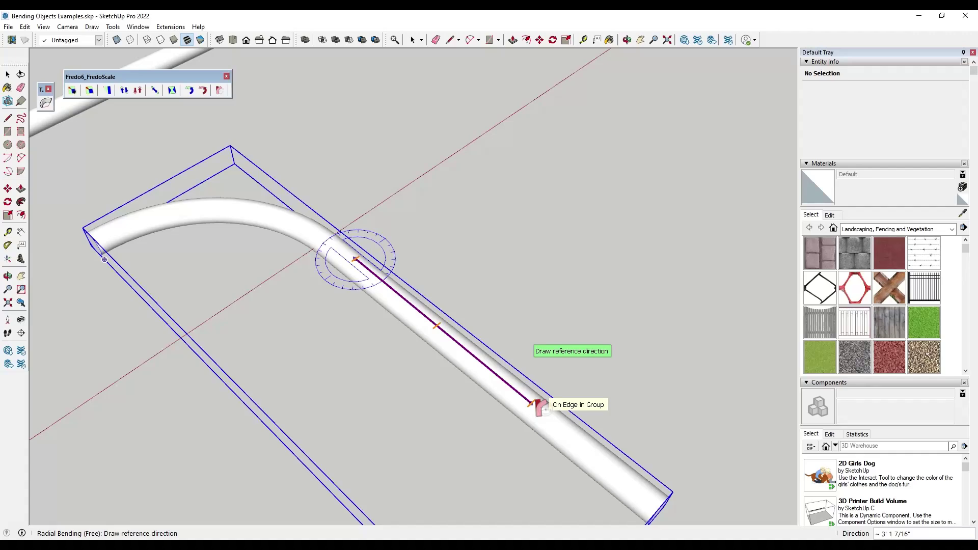
click(538, 404)
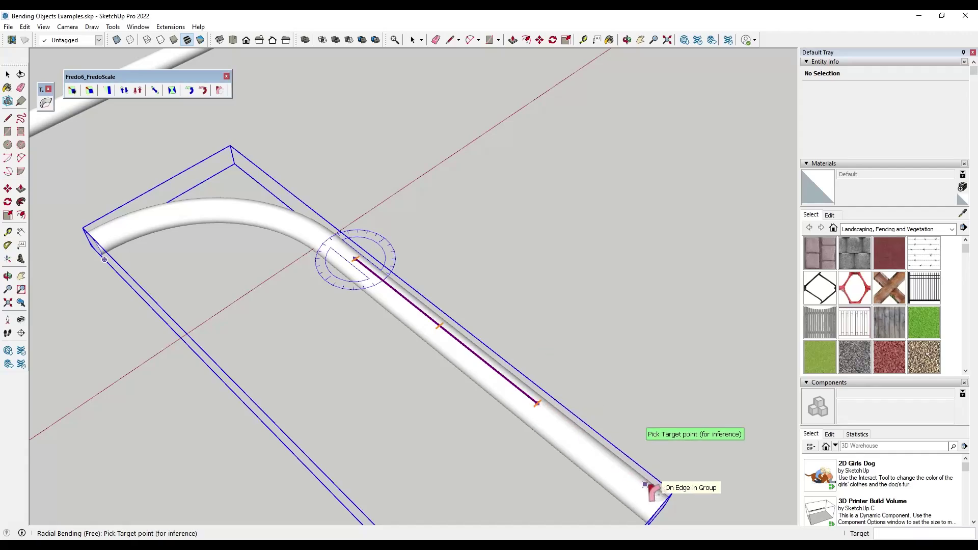
click(658, 505)
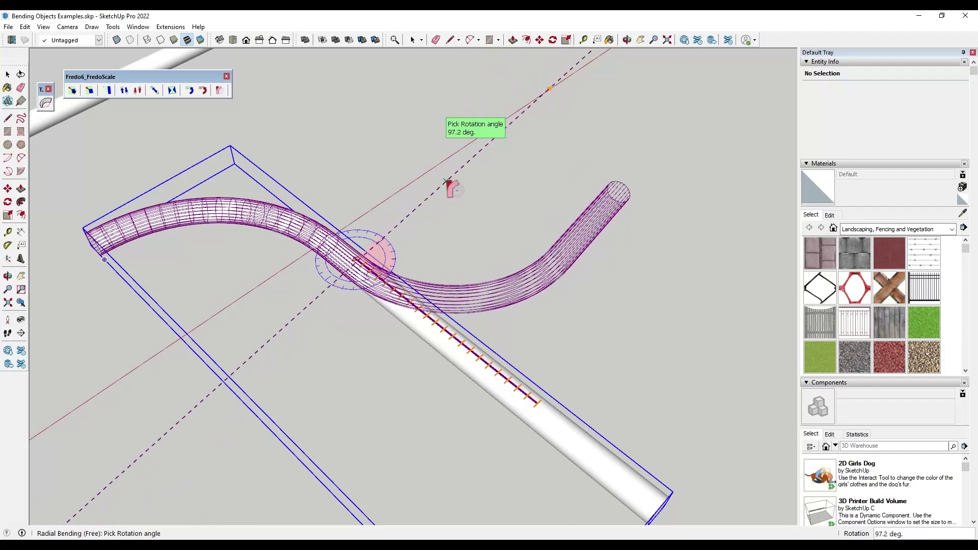
click(447, 184)
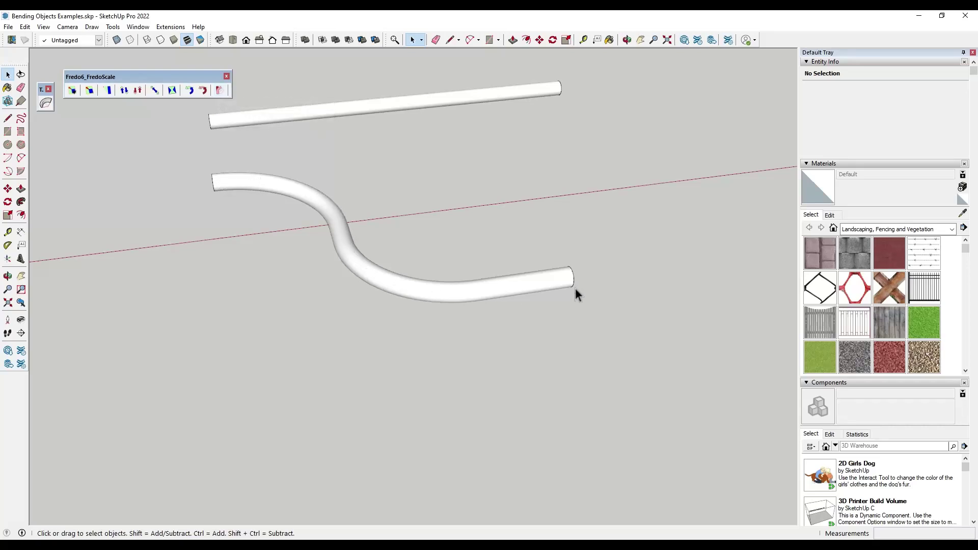
Radially bend the straight three-rail fence into a tight arc of about 165°.
key(Page_Down)
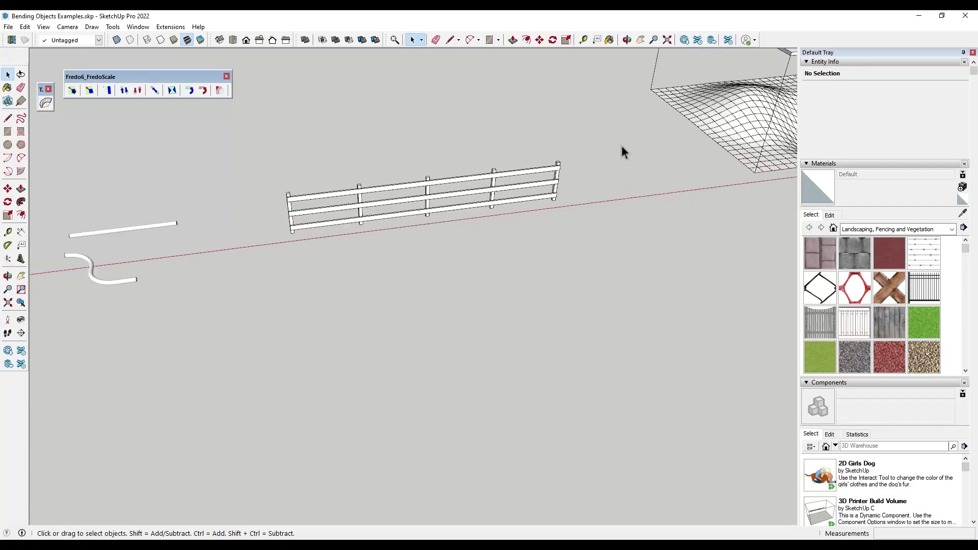
click(394, 190)
middle_drag(425, 158, 363, 224)
click(220, 90)
scroll(227, 234, up, 2)
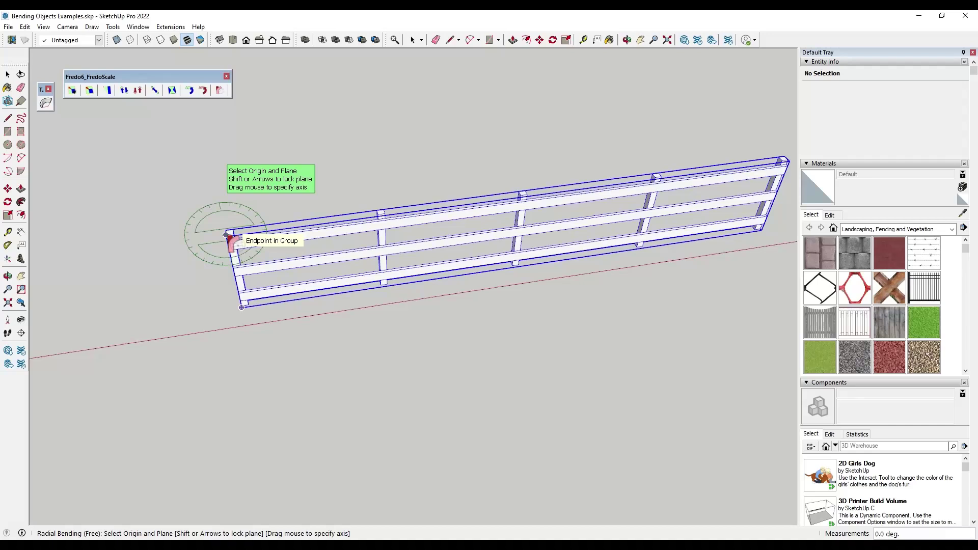
click(227, 235)
scroll(226, 236, down, 2)
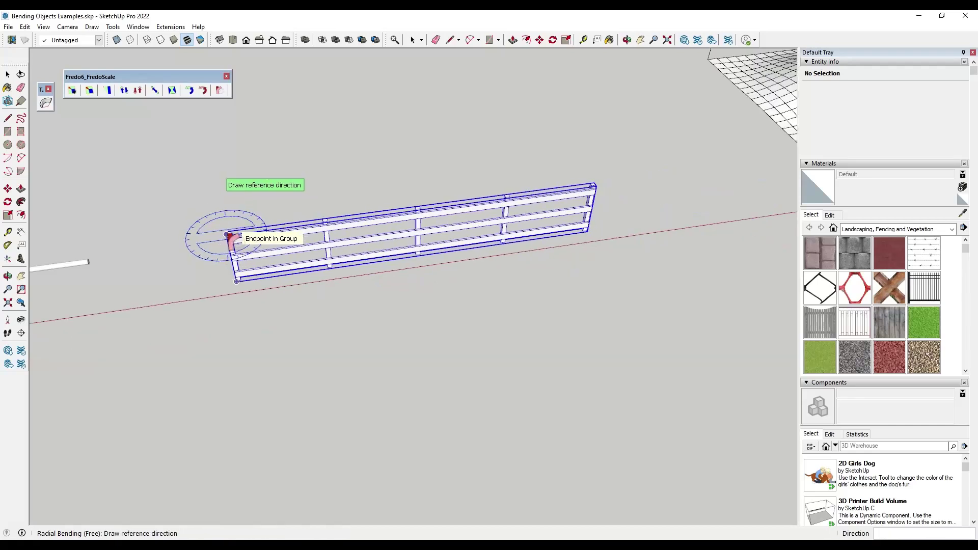
click(594, 186)
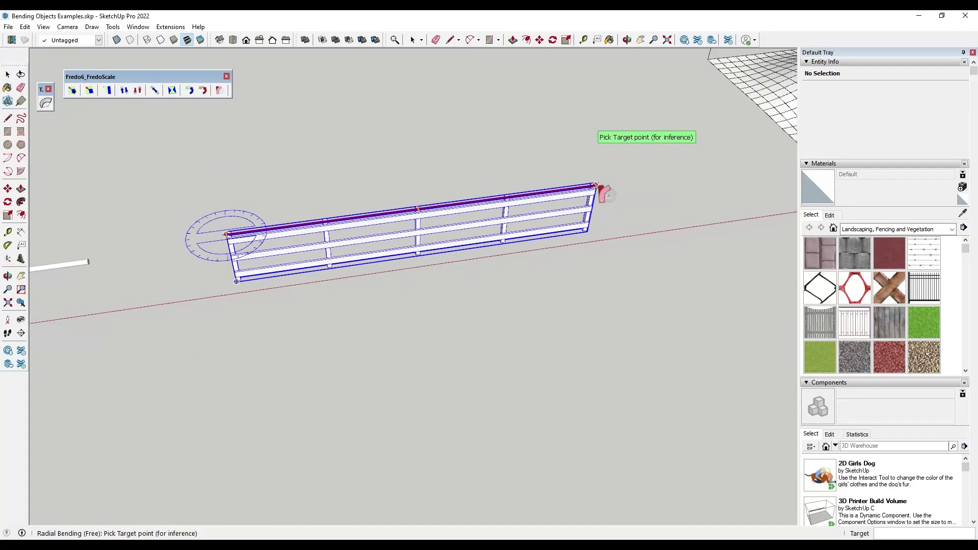
click(603, 193)
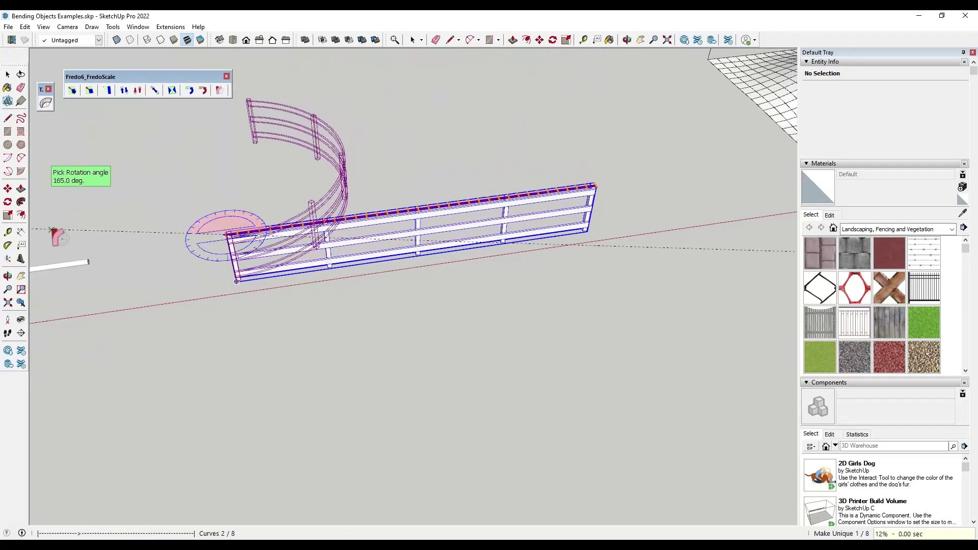
click(58, 236)
Orbit around the curled fence to inspect it, then reselect the fence group.
key(space)
mouse_move(240, 252)
middle_down()
mouse_move(401, 147)
mouse_move(243, 264)
middle_up()
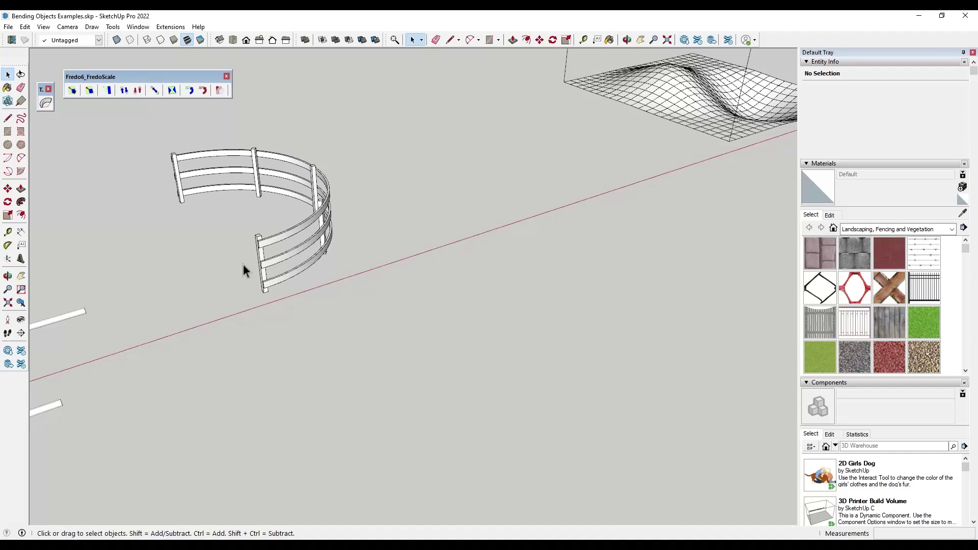
scroll(268, 233, up, 3)
scroll(266, 231, down, 3)
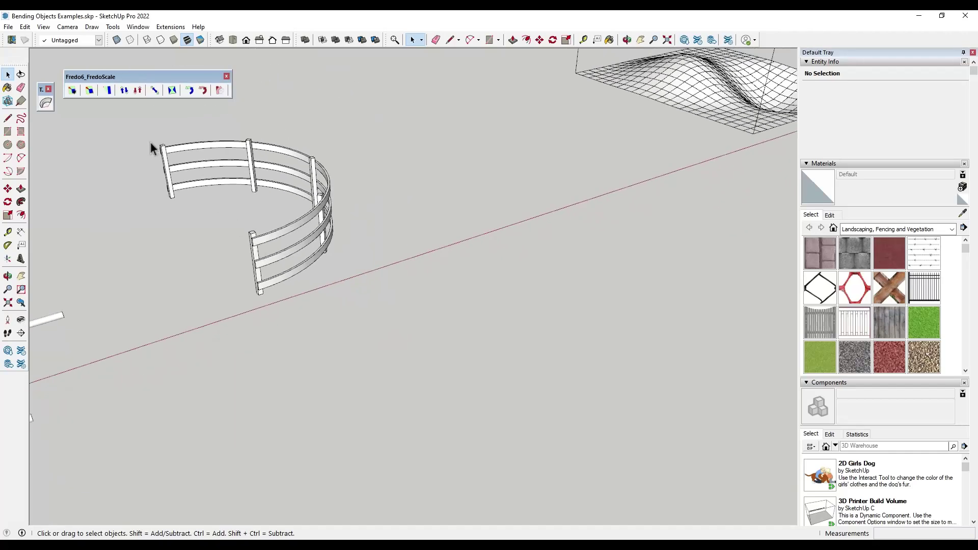
scroll(406, 194, down, 3)
middle_drag(406, 194, 372, 212)
middle_drag(471, 194, 389, 203)
click(384, 203)
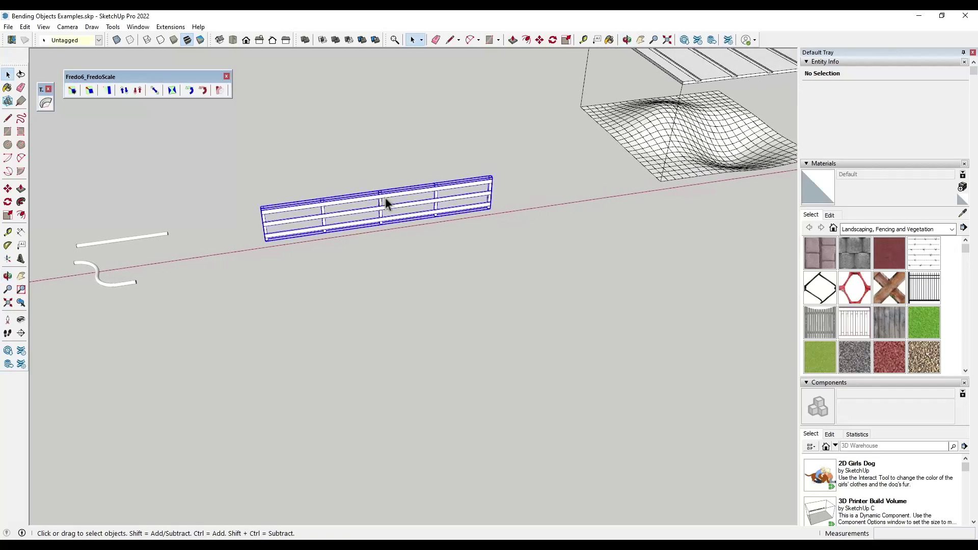
Bend the fence about 42.7° from its left end, referencing the top rail and targeting the far end.
scroll(280, 214, up, 5)
click(203, 92)
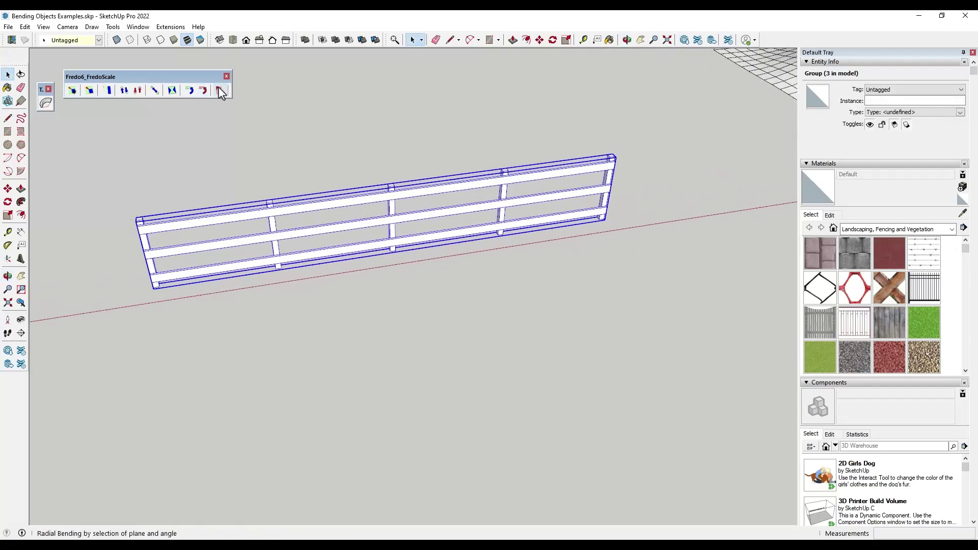
scroll(138, 220, up, 3)
click(137, 223)
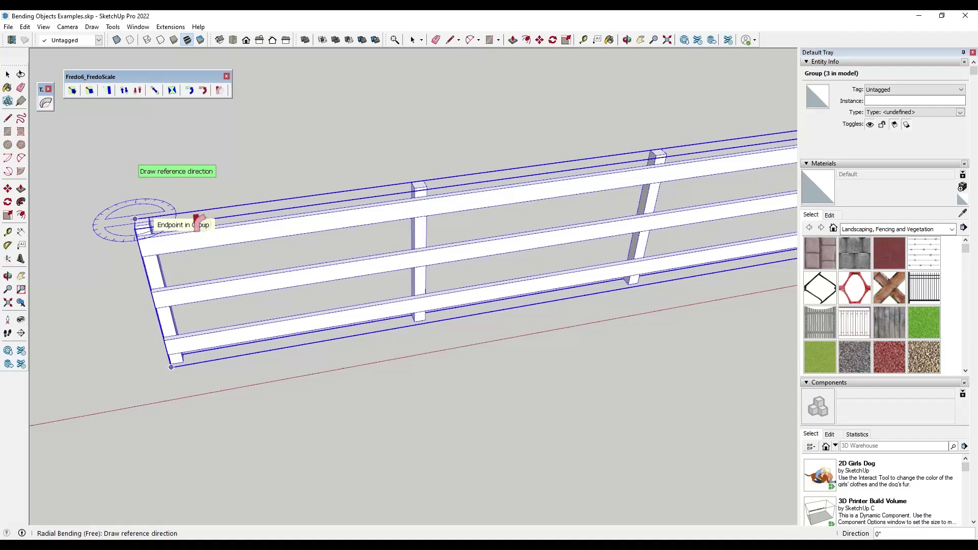
scroll(370, 184, down, 5)
scroll(469, 178, up, 3)
scroll(464, 169, up, 2)
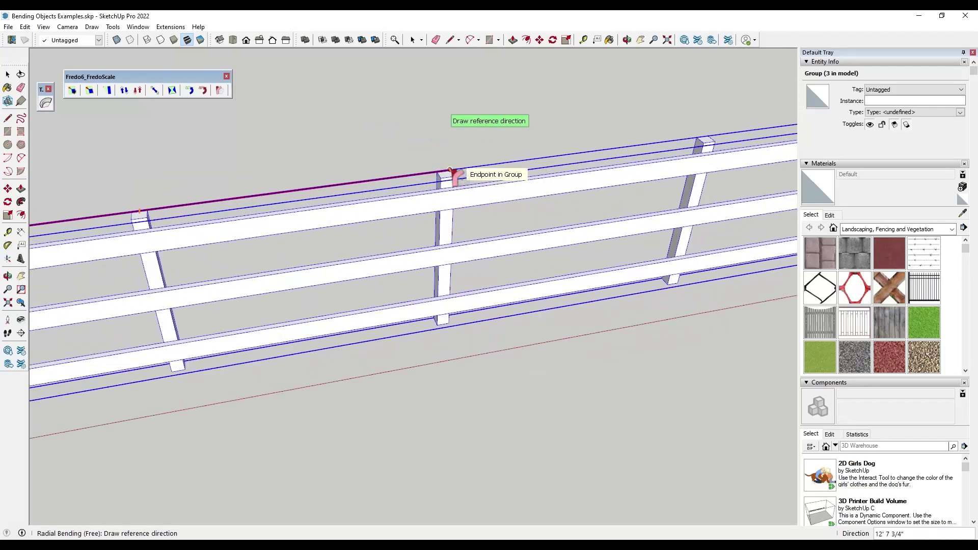
click(451, 172)
scroll(452, 172, down, 5)
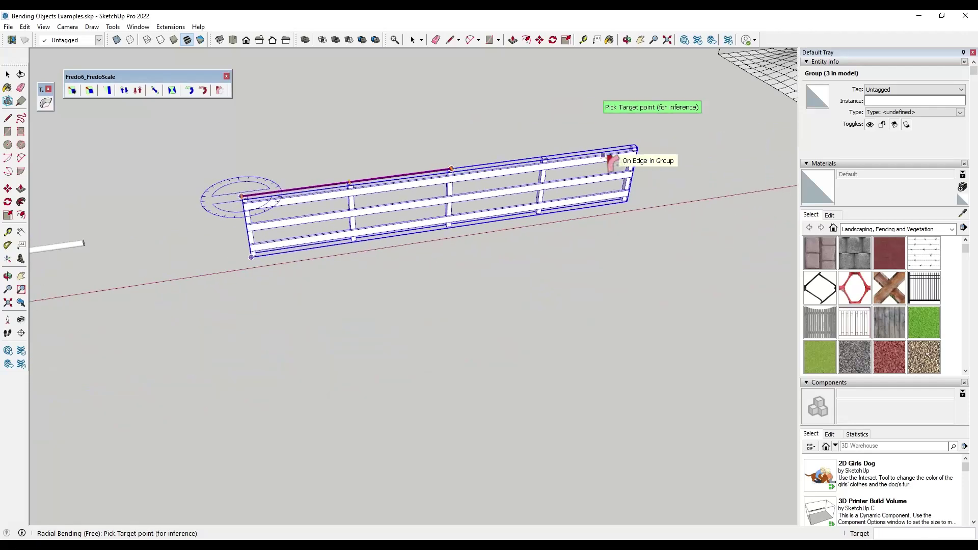
scroll(649, 146, up, 3)
click(634, 153)
scroll(277, 131, down, 2)
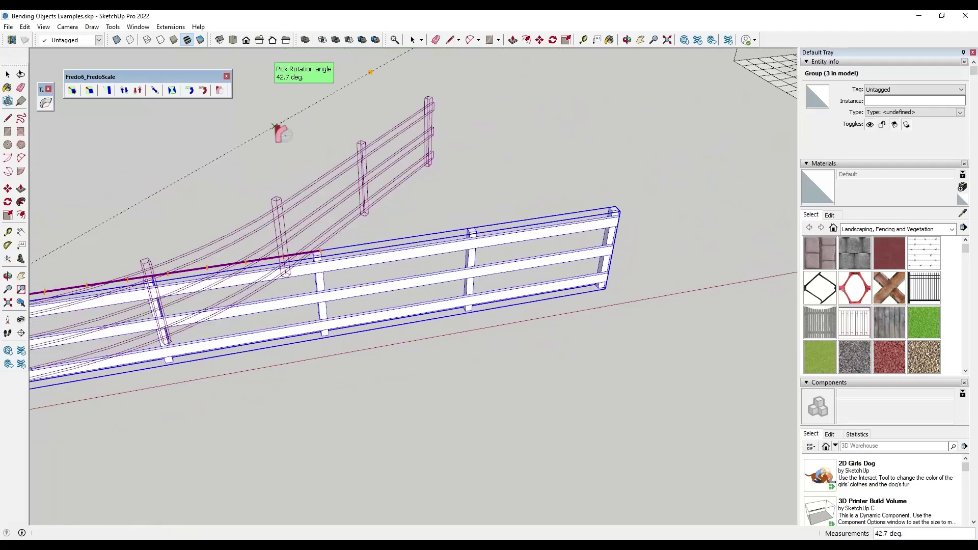
click(275, 125)
scroll(382, 218, down, 3)
middle_drag(382, 218, 238, 219)
scroll(299, 204, up, 2)
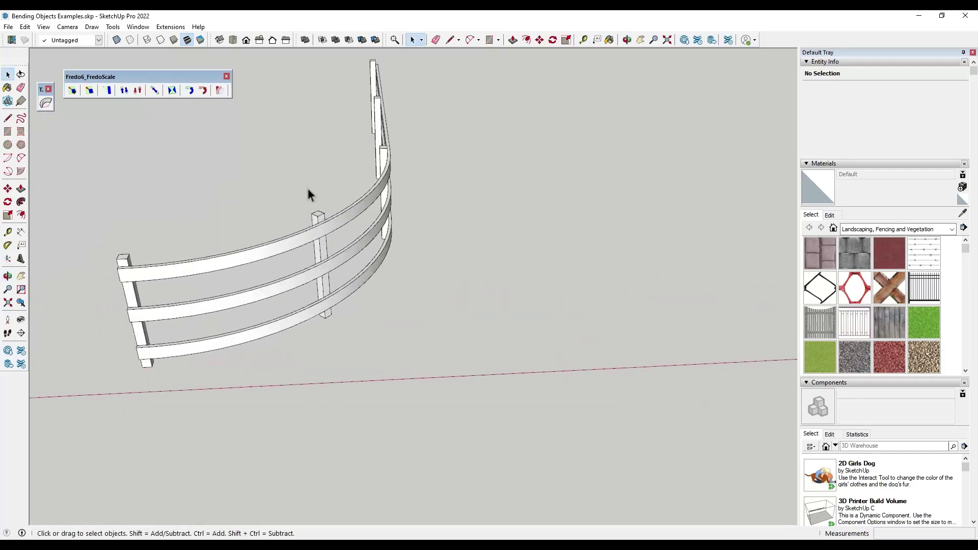
middle_drag(309, 257, 330, 240)
scroll(345, 270, down, 3)
scroll(352, 257, up, 1)
scroll(337, 249, up, 2)
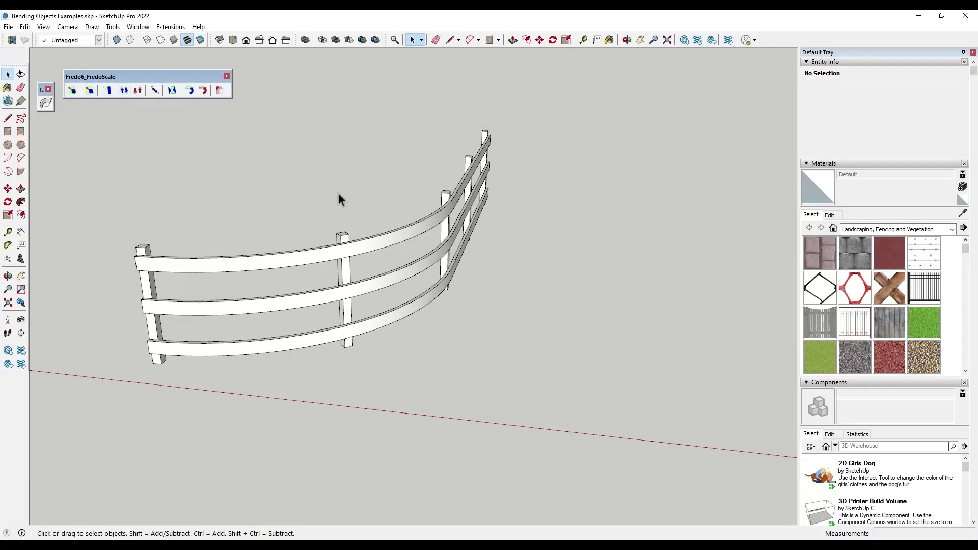
scroll(330, 220, down, 5)
Search the Extension Warehouse for 'flowify' and open the Flowify extension's page.
mouse_move(305, 188)
middle_down()
mouse_move(593, 190)
mouse_move(550, 173)
mouse_move(504, 207)
middle_up()
scroll(509, 171, up, 6)
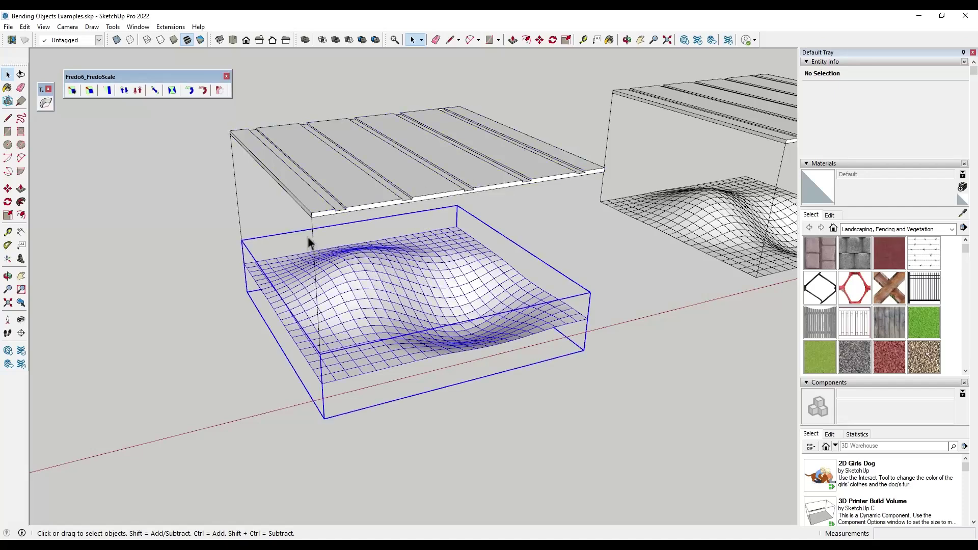
mouse_move(389, 262)
middle_down()
mouse_move(386, 227)
mouse_move(386, 251)
middle_up()
click(698, 39)
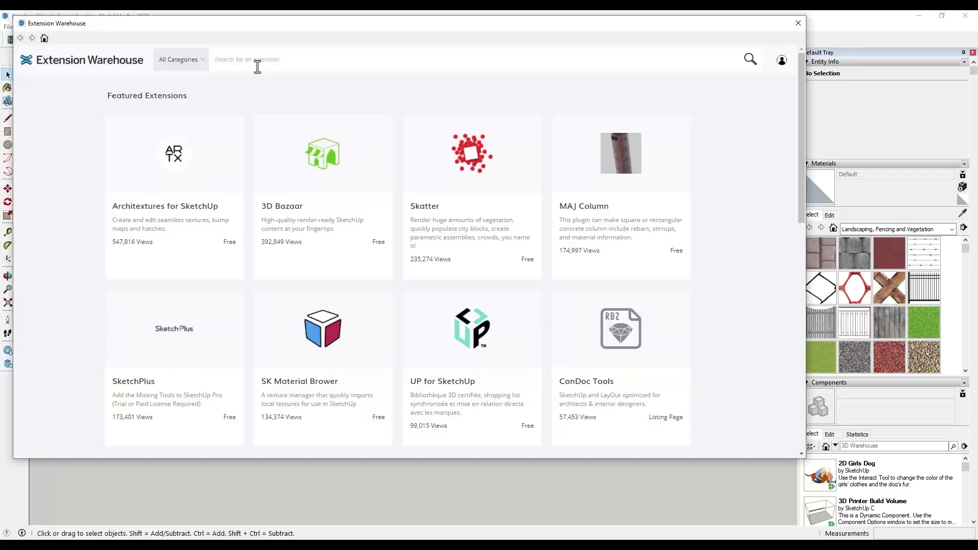
click(257, 59)
text(flowify)
key(Return)
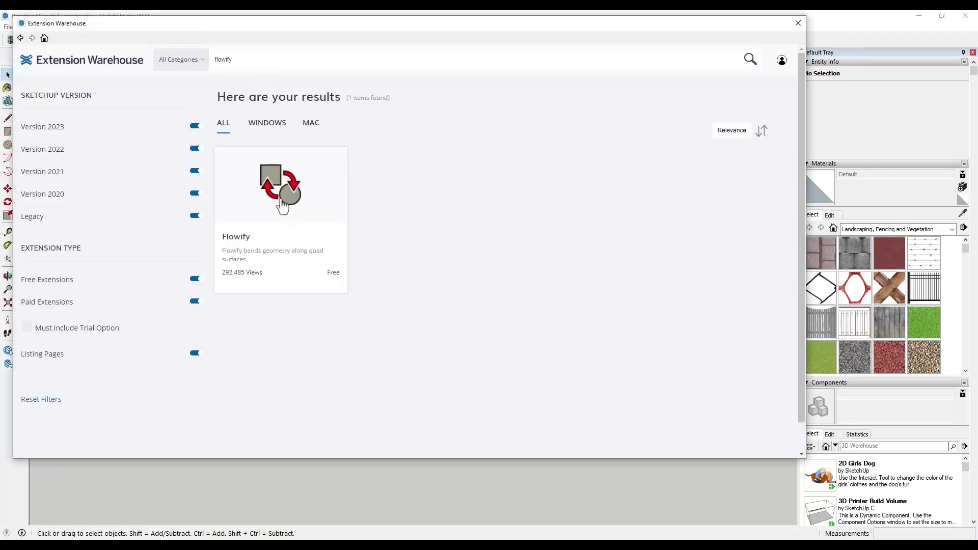
click(283, 206)
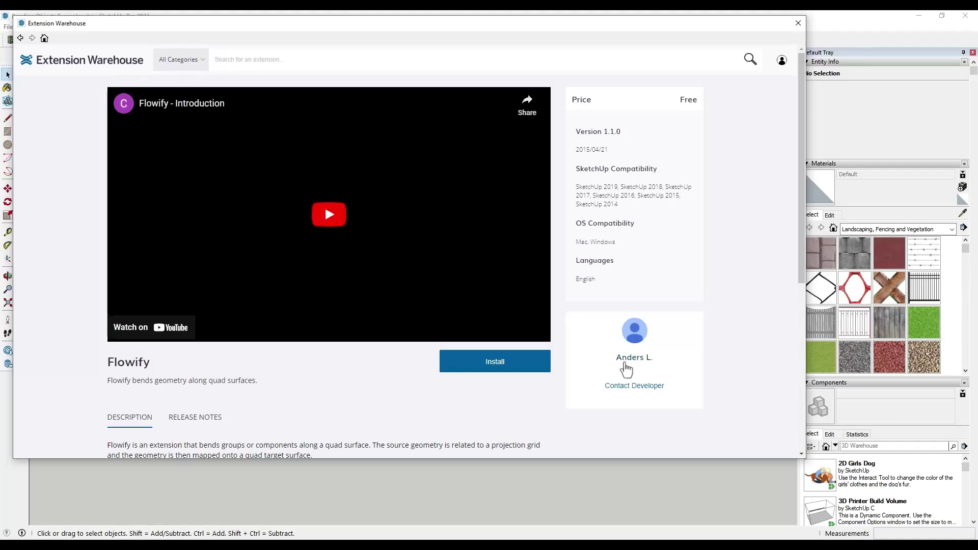
Close the Extension Warehouse and orbit to a low, wide angle over the bent-panel examples.
click(798, 23)
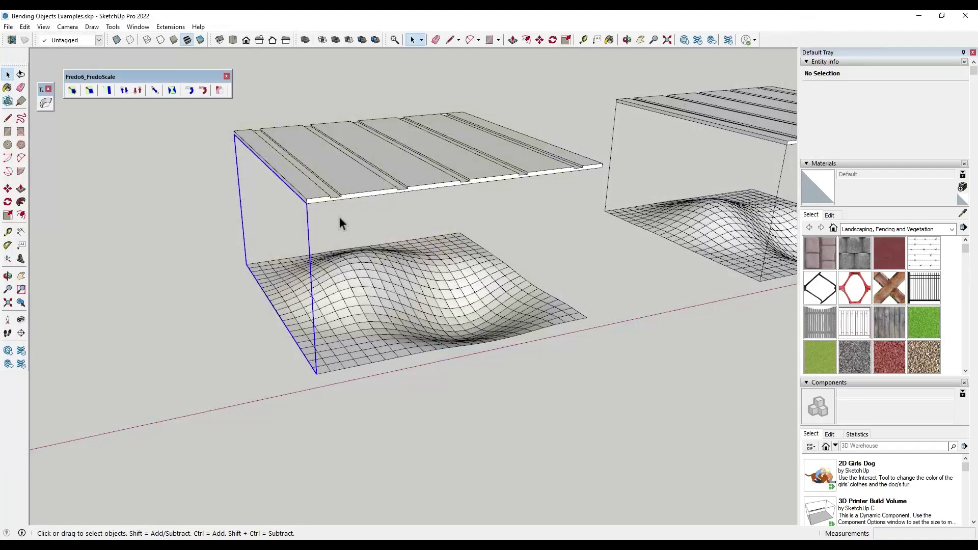
mouse_move(339, 216)
middle_down()
mouse_move(417, 185)
mouse_move(359, 337)
mouse_move(325, 289)
middle_up()
click(359, 338)
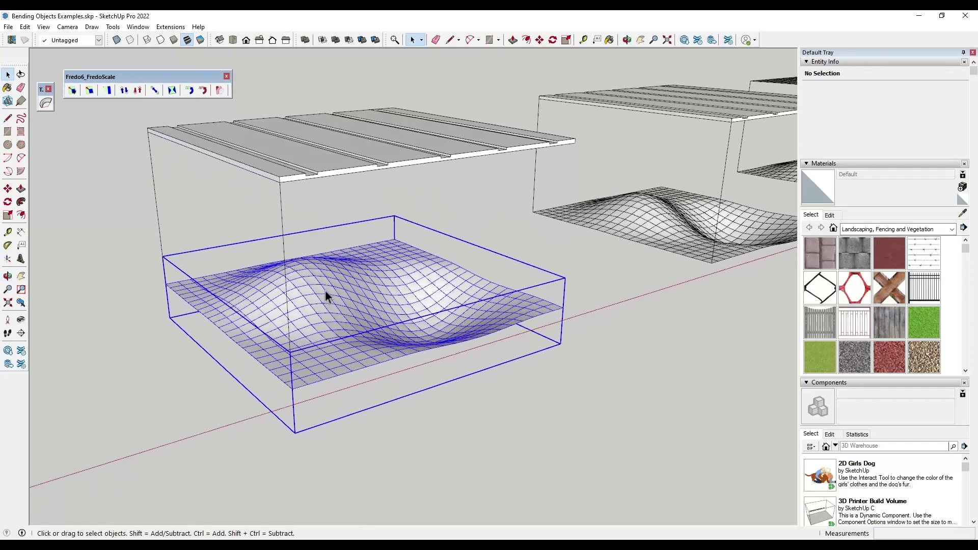
click(284, 221)
click(281, 220)
middle_drag(304, 200, 365, 203)
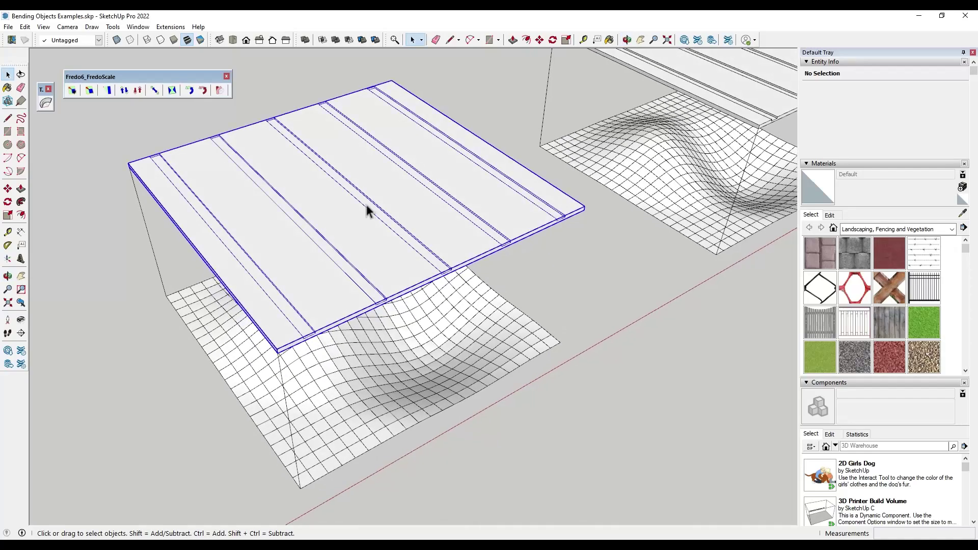
scroll(364, 201, down, 4)
middle_drag(422, 313, 431, 189)
scroll(547, 219, down, 3)
scroll(632, 158, up, 6)
Inspect the mesh example group, selecting its inner wavy mesh and the top grid's frame.
click(442, 280)
scroll(439, 272, down, 3)
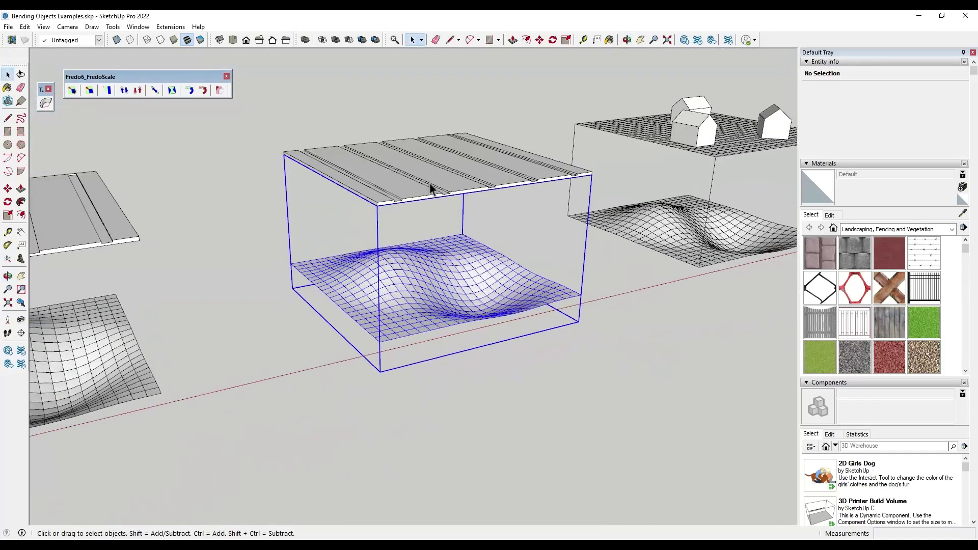
right_click(430, 189)
click(463, 162)
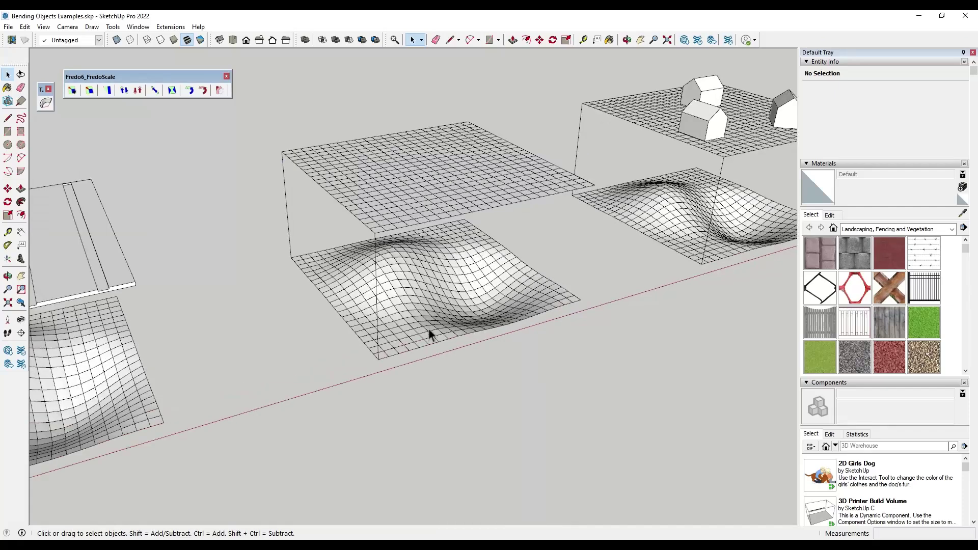
double_click(420, 301)
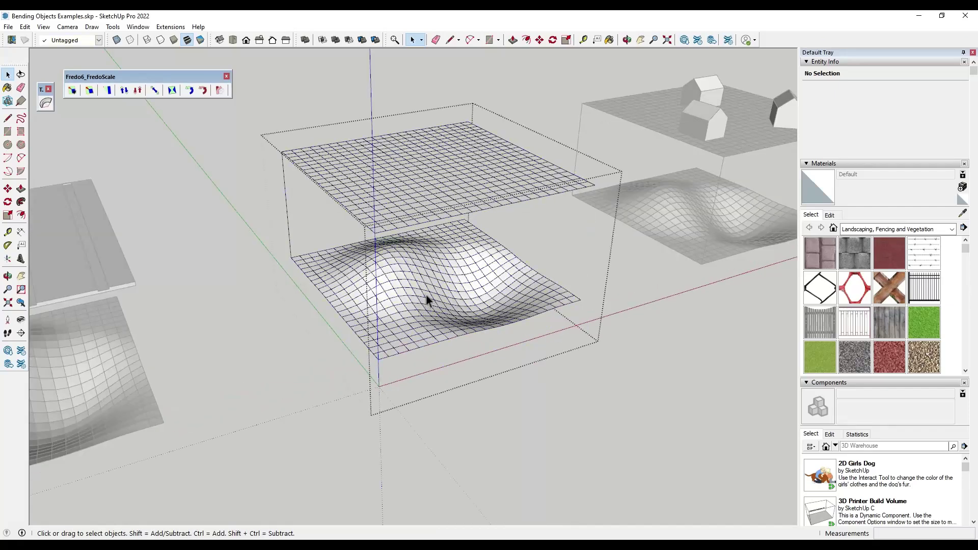
click(424, 292)
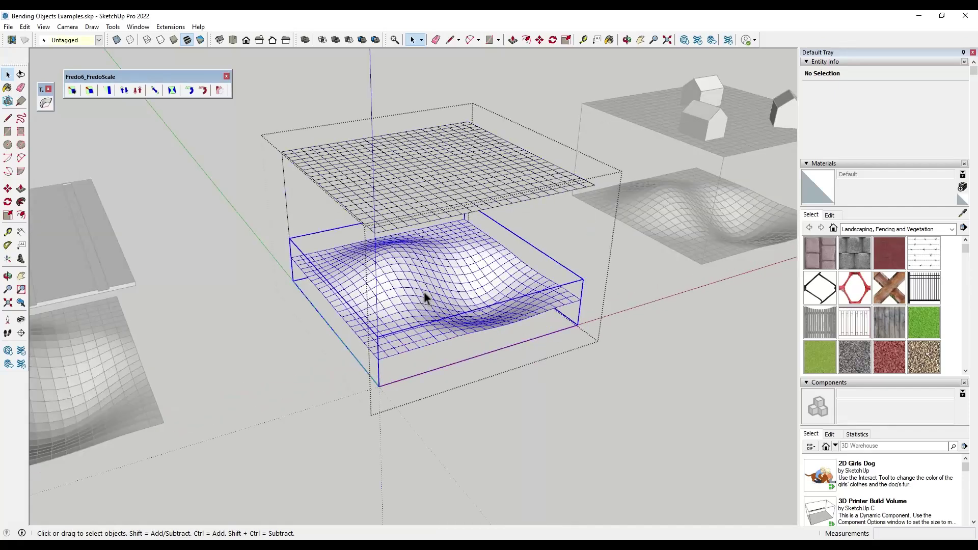
click(375, 249)
middle_drag(394, 341, 389, 261)
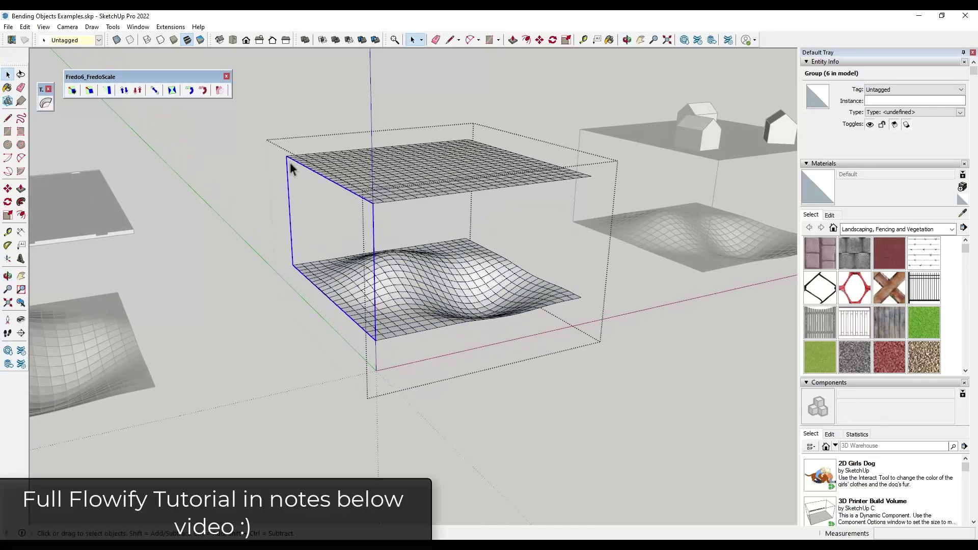
Select the flat upper grid group and zoom in on the grid pair.
click(428, 161)
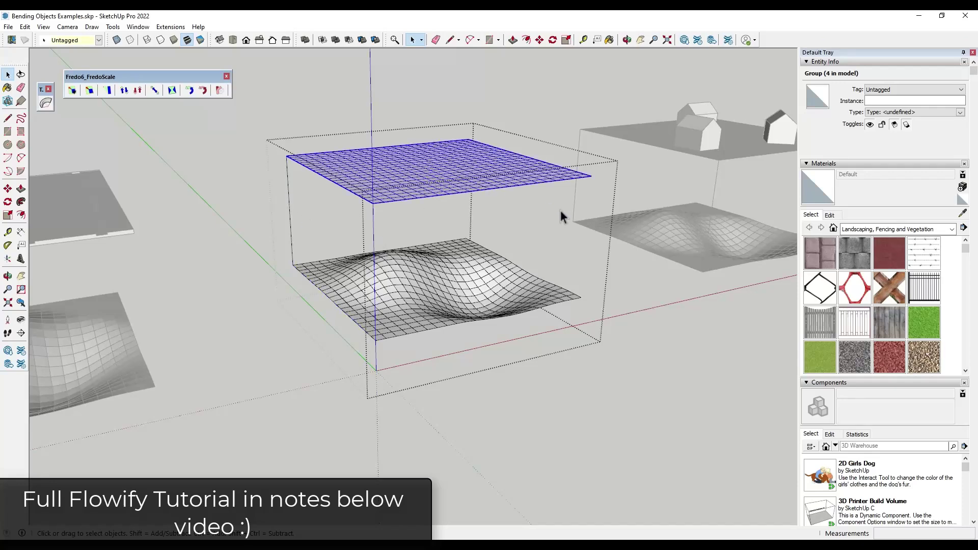
click(581, 253)
middle_drag(581, 253, 402, 194)
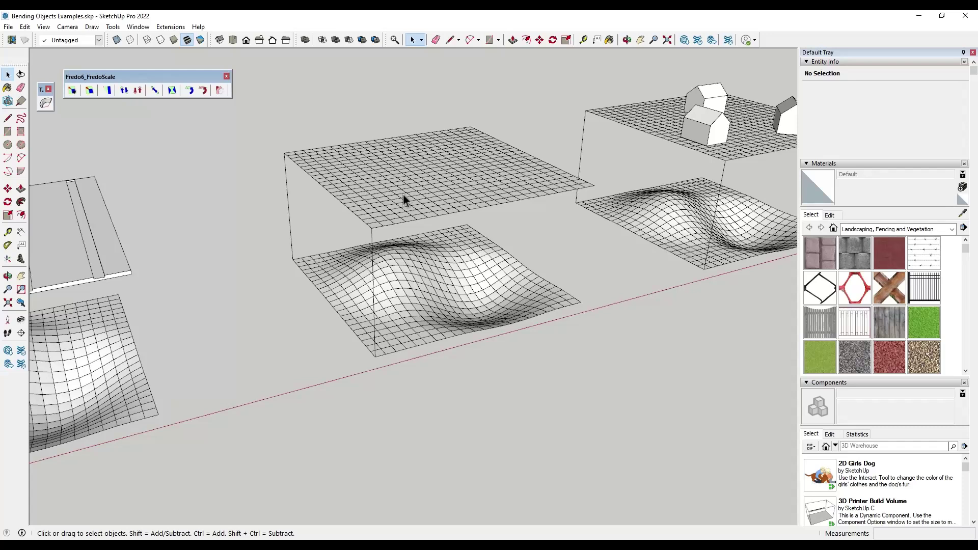
click(403, 196)
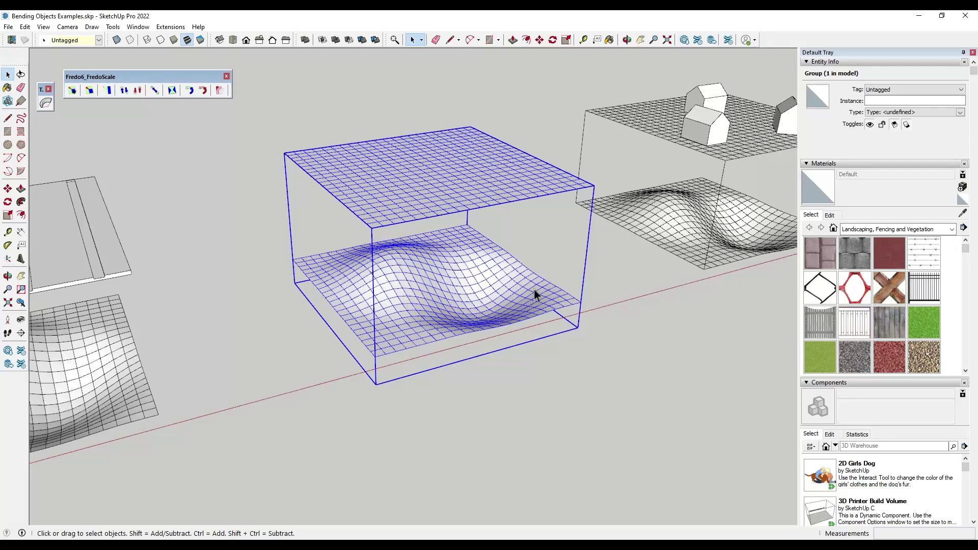
scroll(588, 289, up, 3)
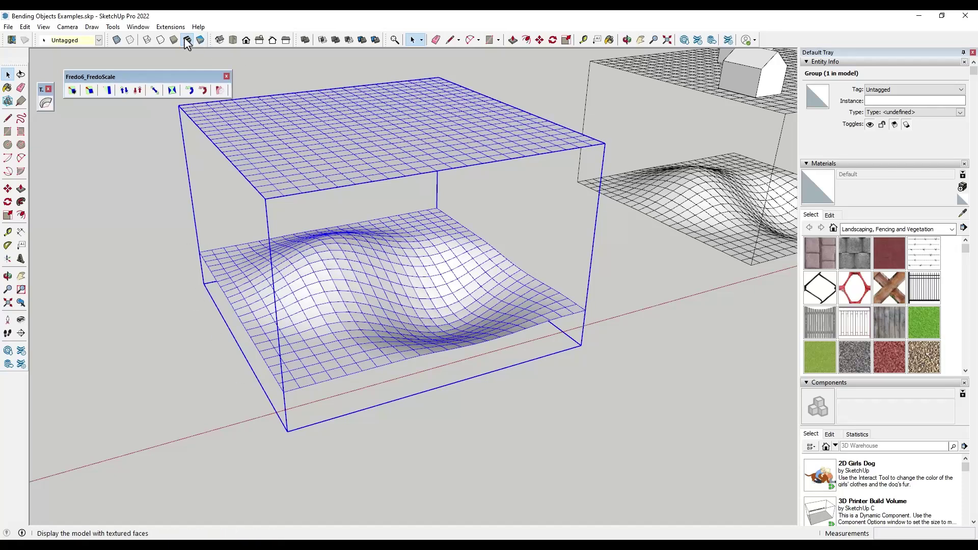
Unhide all hidden objects to restore the grooved panel.
click(24, 27)
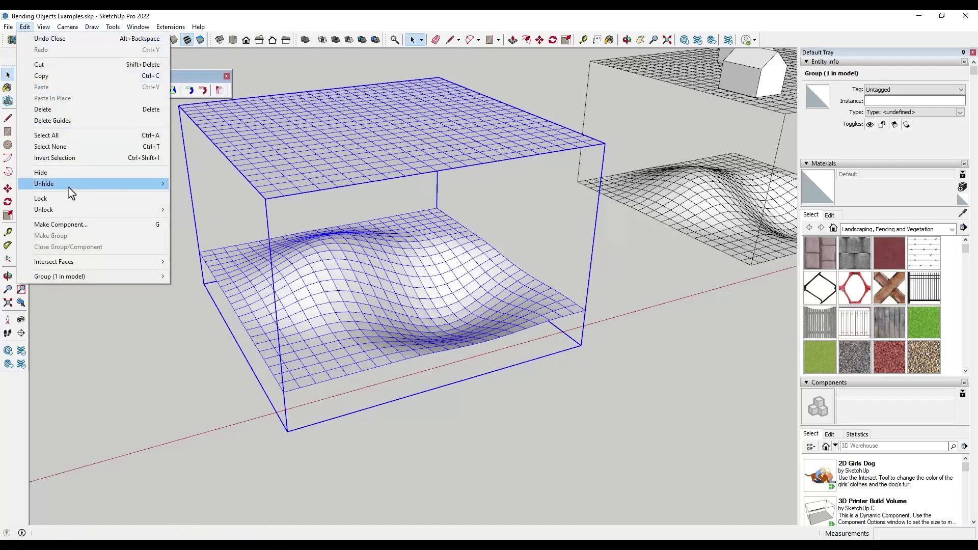
mouse_move(148, 184)
click(195, 209)
Select the grooved panel group and the wavy surface, then run Flowify on them.
click(379, 148)
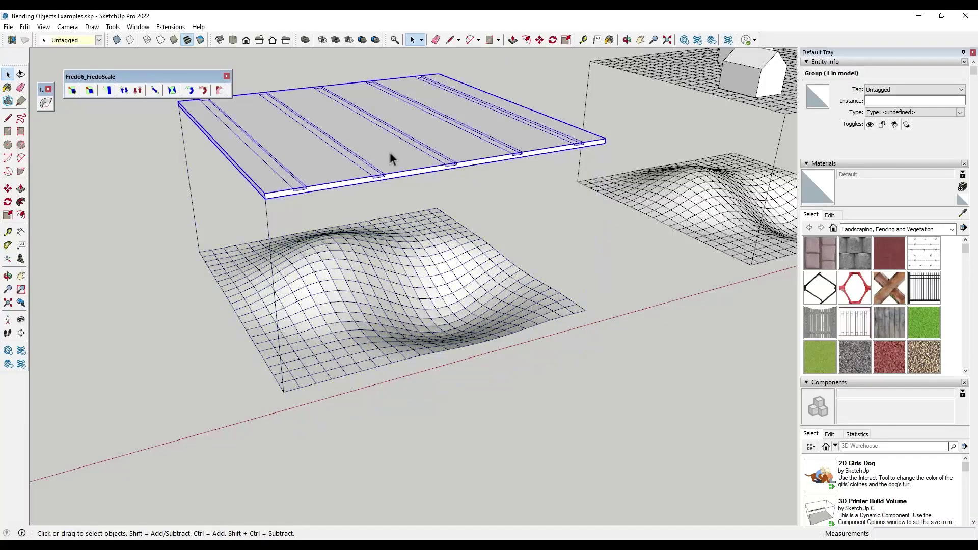
shift+click(419, 246)
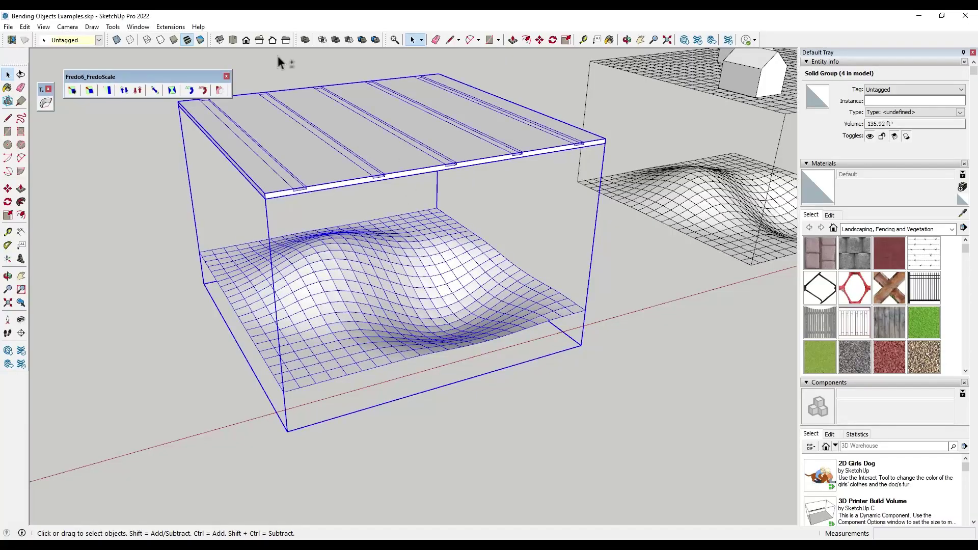
click(171, 27)
mouse_move(198, 114)
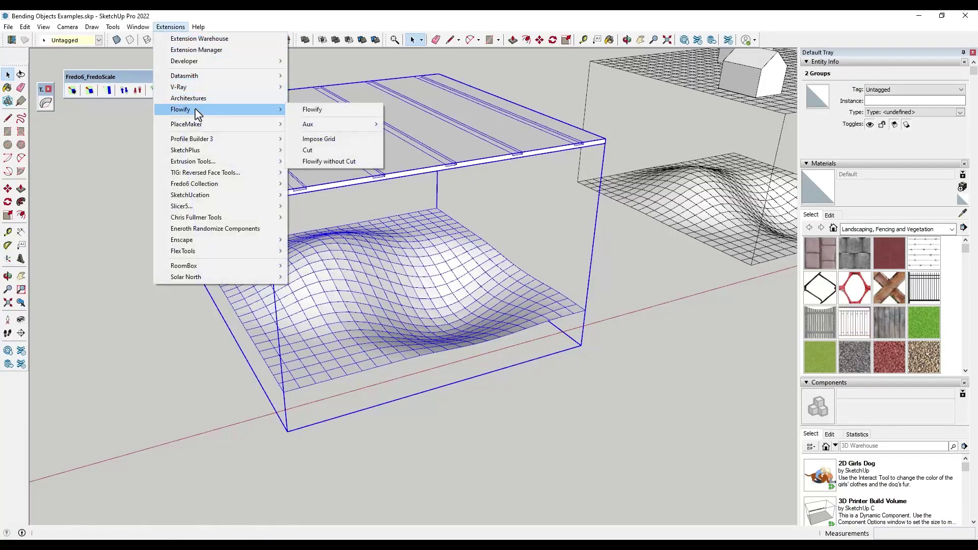
click(320, 110)
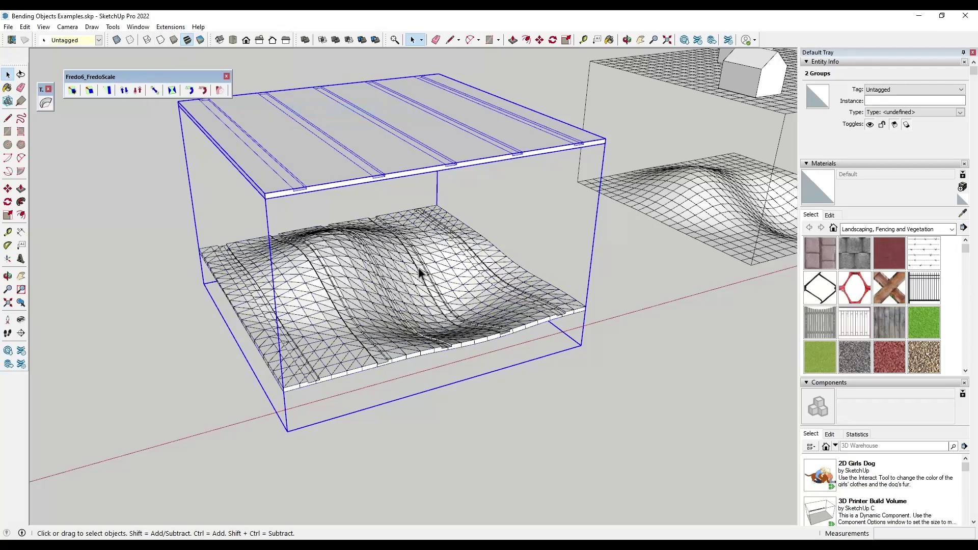
Hide the original flat grooved panel so only its flowed copy remains.
right_click(527, 143)
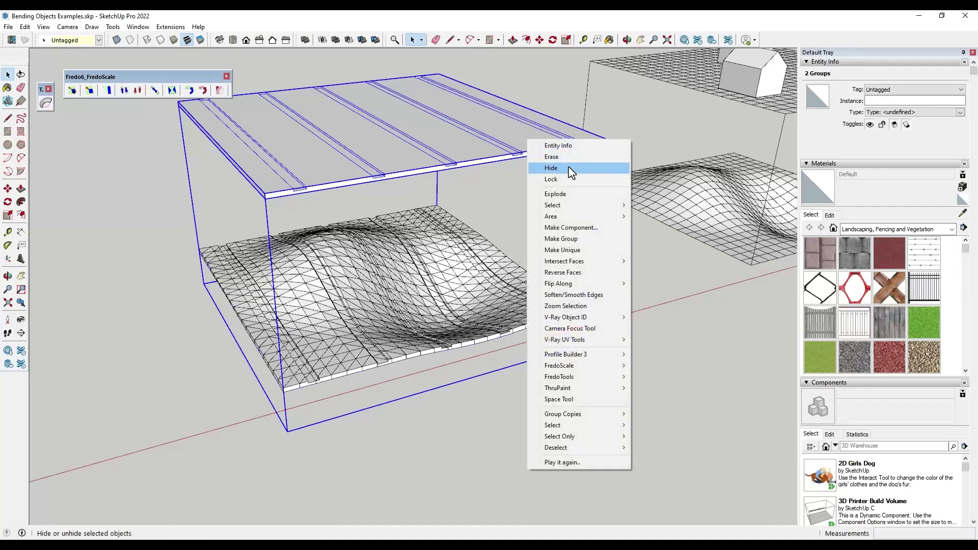
click(548, 166)
middle_drag(534, 203, 432, 246)
scroll(432, 246, down, 3)
scroll(388, 273, up, 4)
middle_drag(388, 274, 334, 225)
Soften the bent panel's edges with Soften coplanar ticked, then orbit to inspect it.
right_click(334, 225)
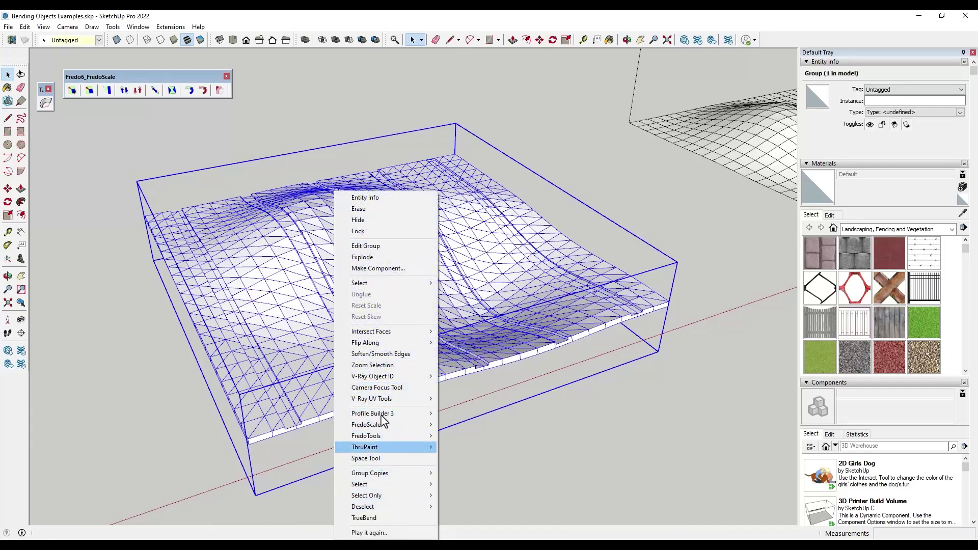
click(384, 354)
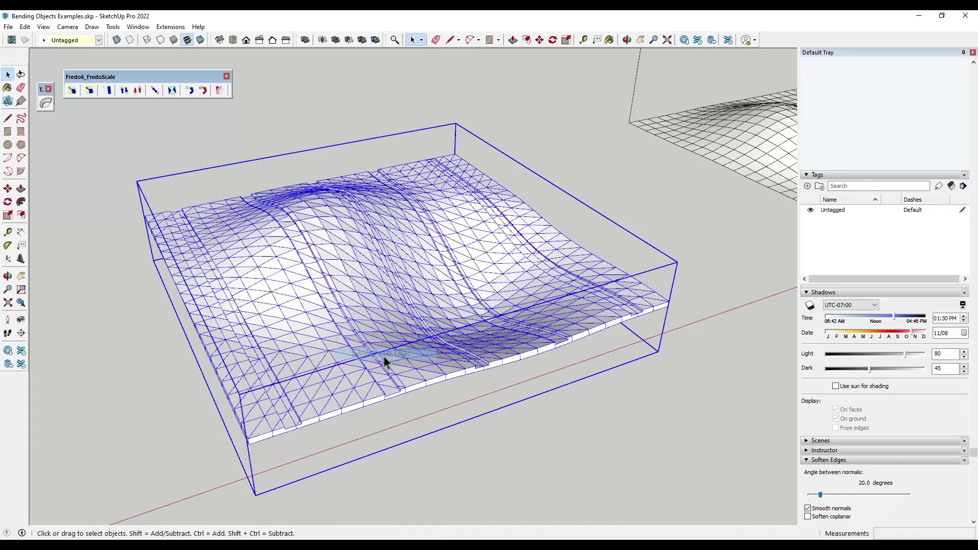
click(808, 517)
click(489, 312)
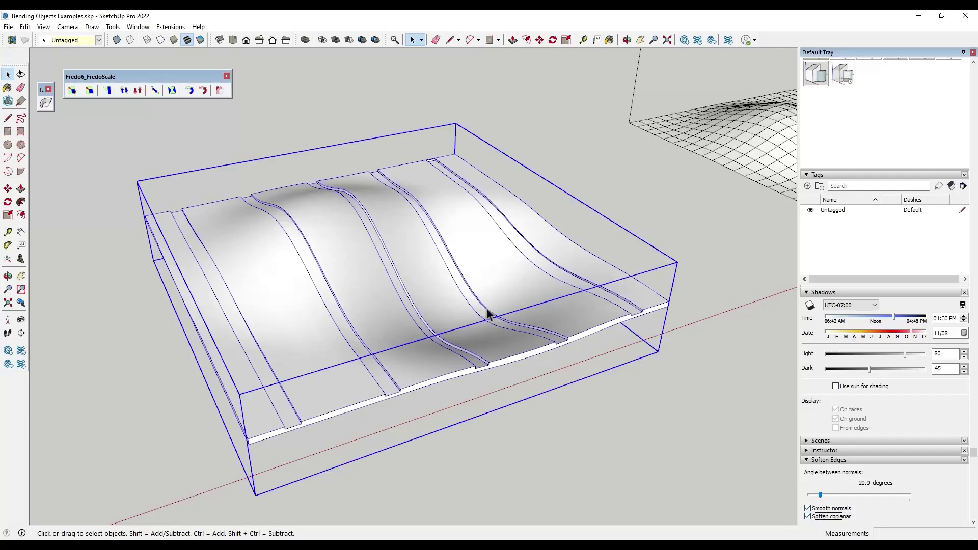
middle_drag(489, 312, 392, 272)
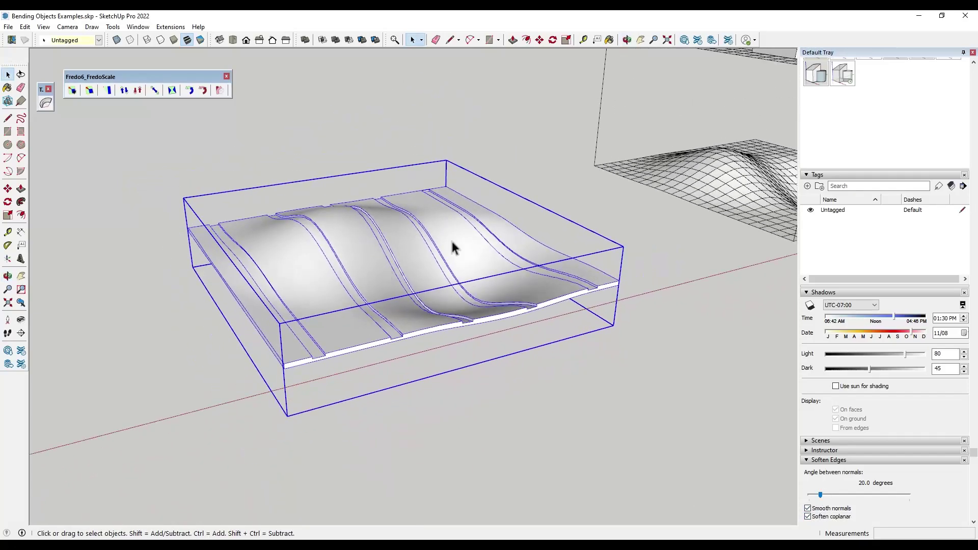
click(573, 198)
middle_drag(390, 240, 406, 258)
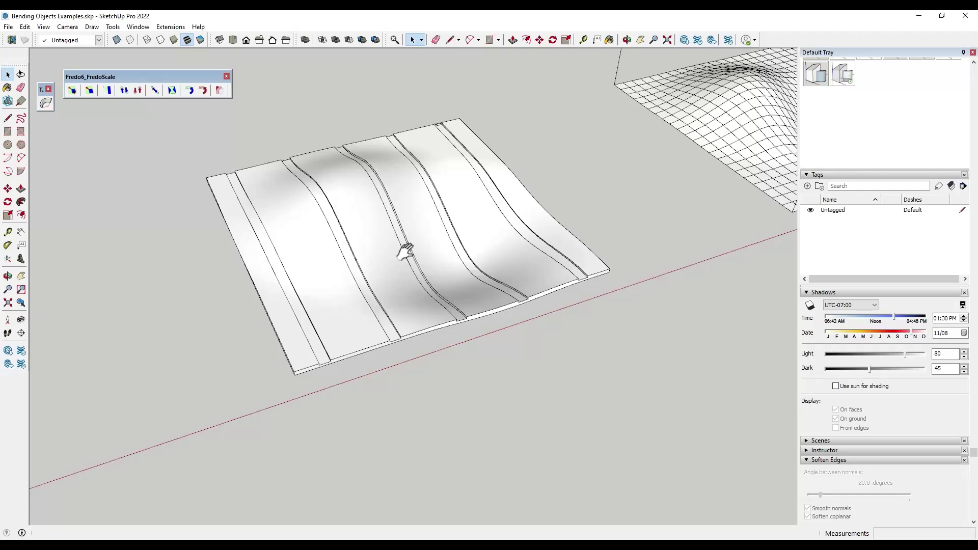
scroll(366, 212, up, 4)
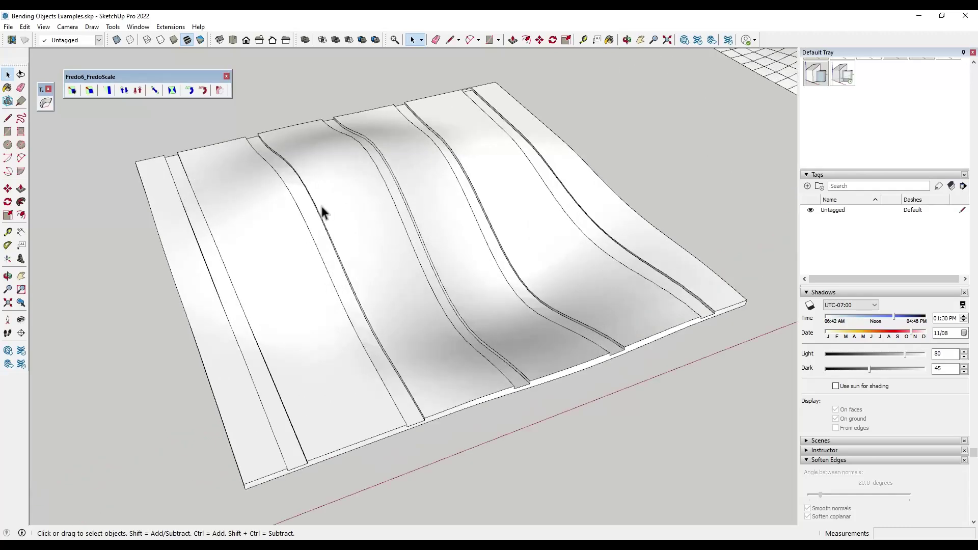
scroll(378, 202, down, 2)
scroll(405, 122, up, 2)
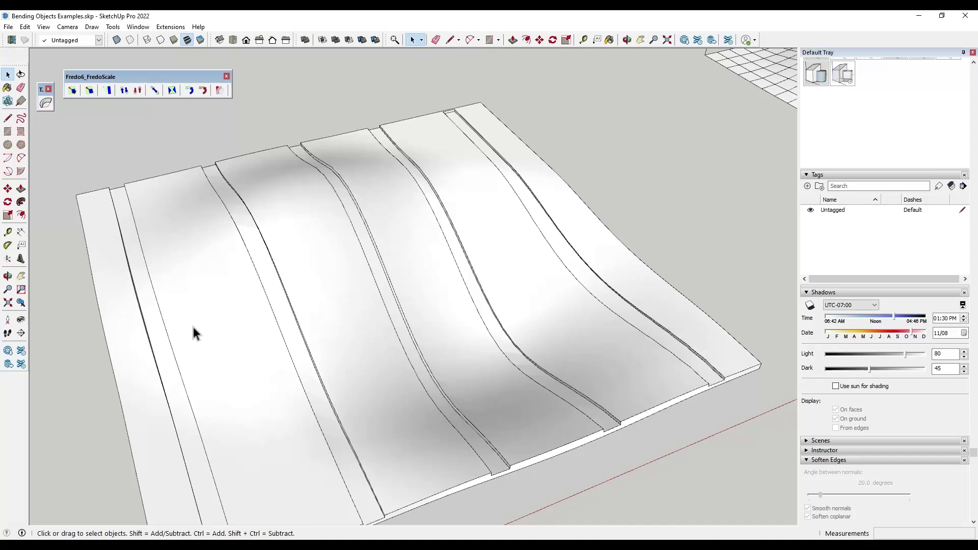
Select the flat three-house grid and the wavy surface, then run Flowify on them.
scroll(188, 324, down, 6)
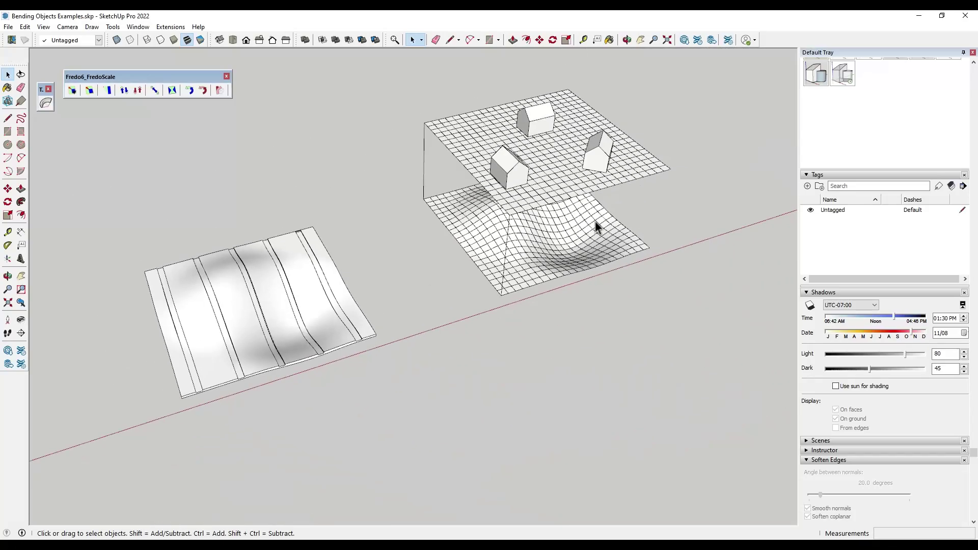
scroll(674, 192, up, 4)
middle_drag(674, 192, 611, 197)
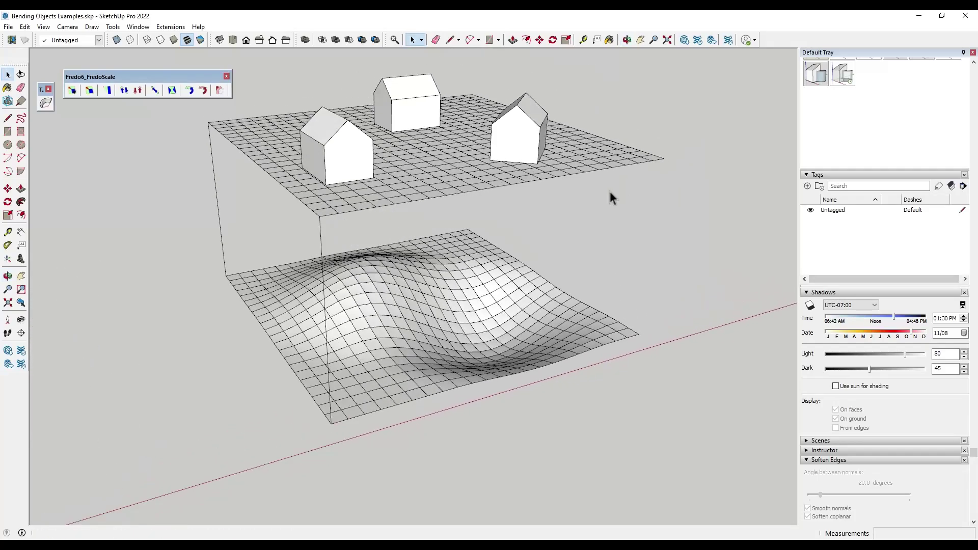
click(522, 165)
shift+click(465, 321)
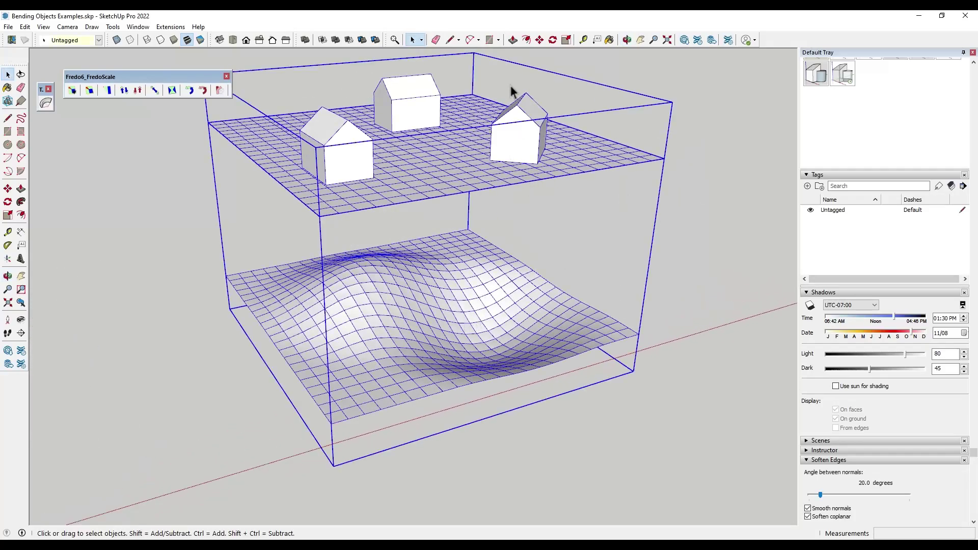
click(171, 26)
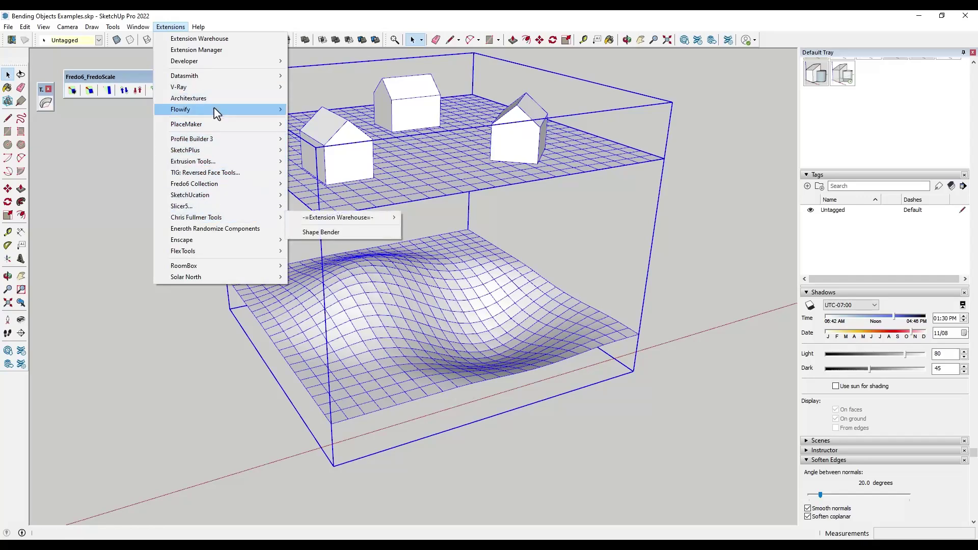
mouse_move(216, 109)
click(326, 110)
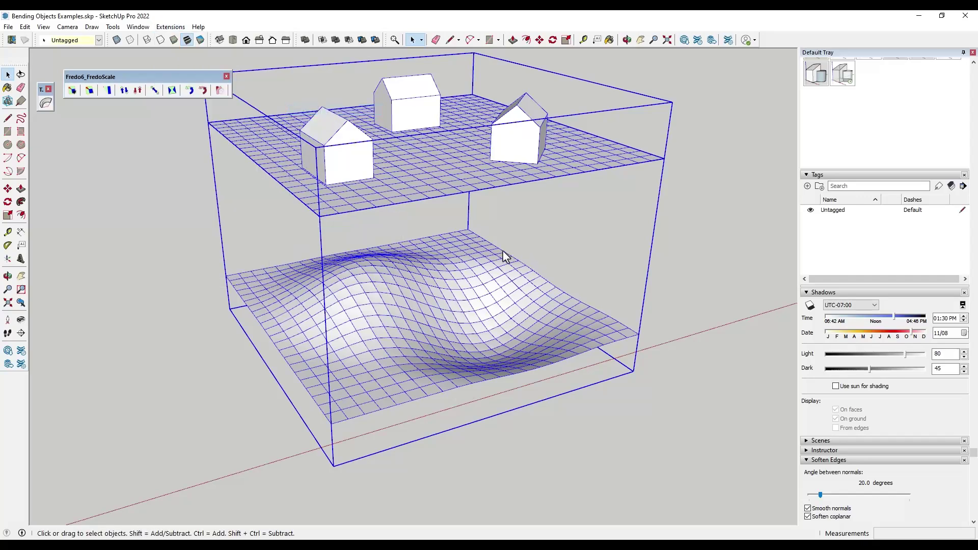
Hide the flat houses grid and soften the bent result at a 36.5-degree angle.
right_click(572, 151)
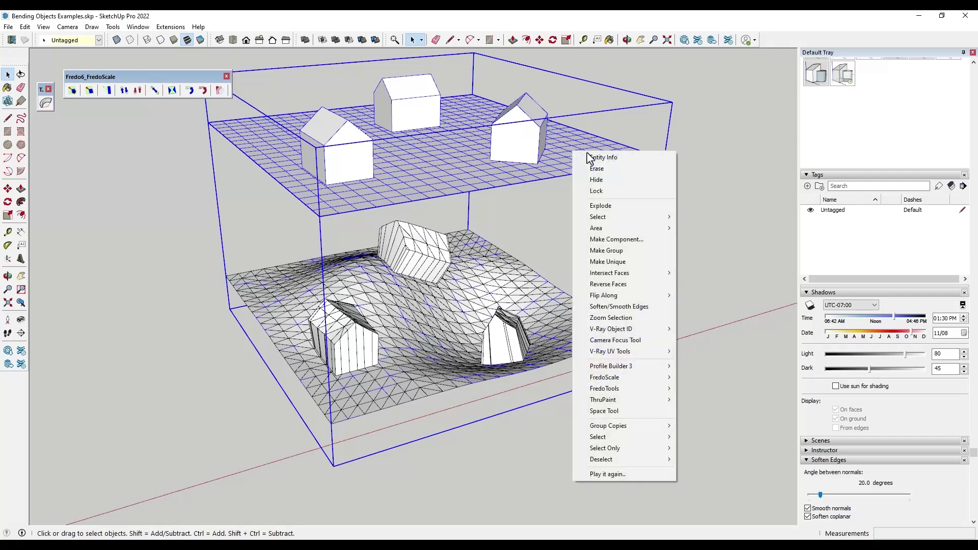
click(601, 182)
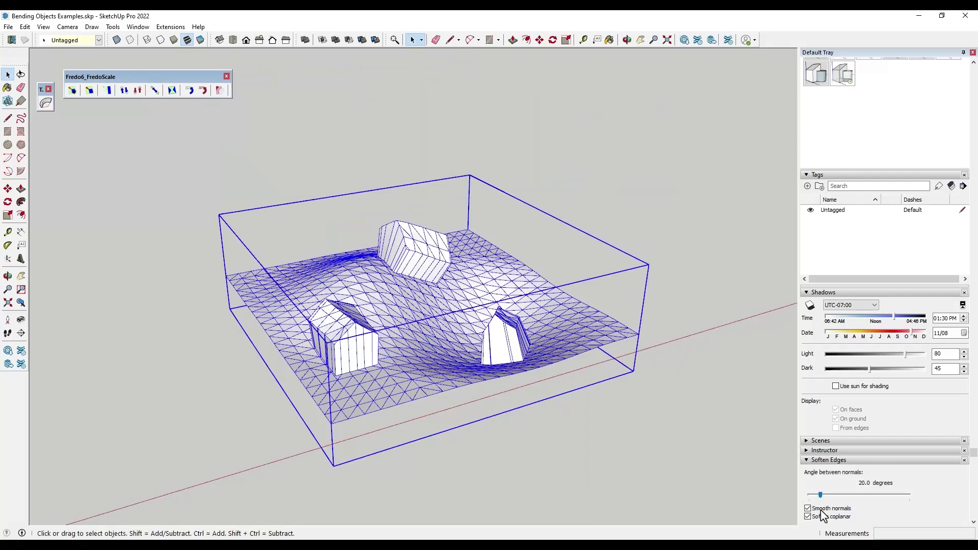
drag(822, 496, 838, 496)
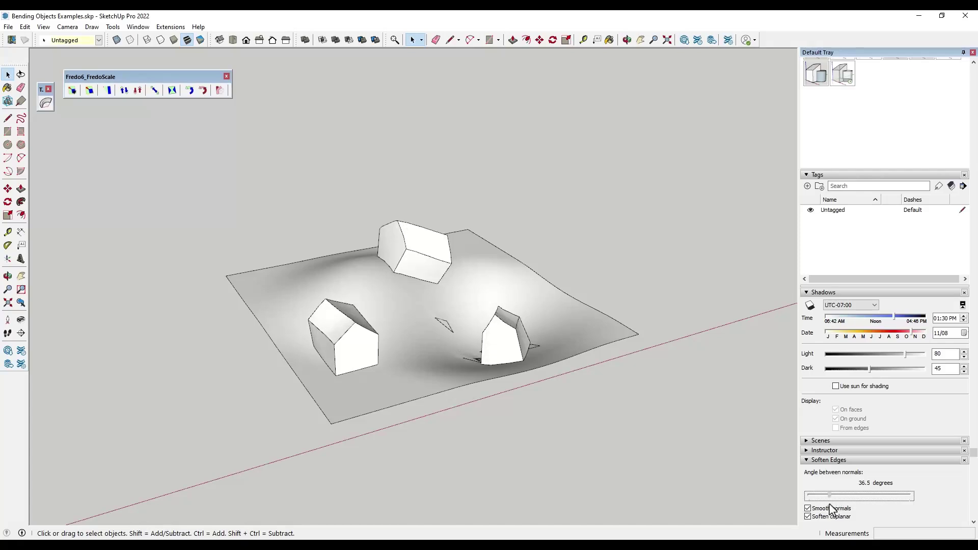
scroll(517, 404, up, 10)
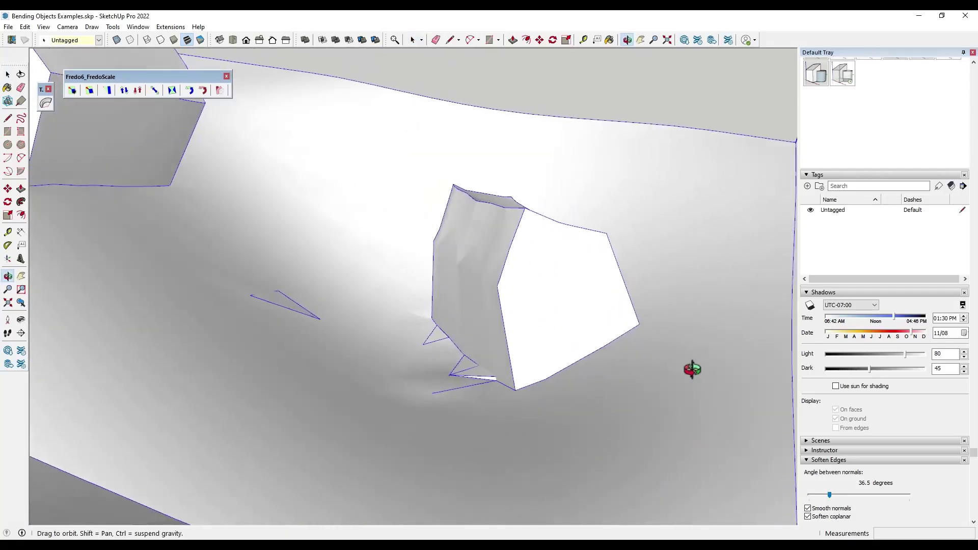
drag(692, 368, 493, 376)
scroll(485, 376, down, 8)
key(space)
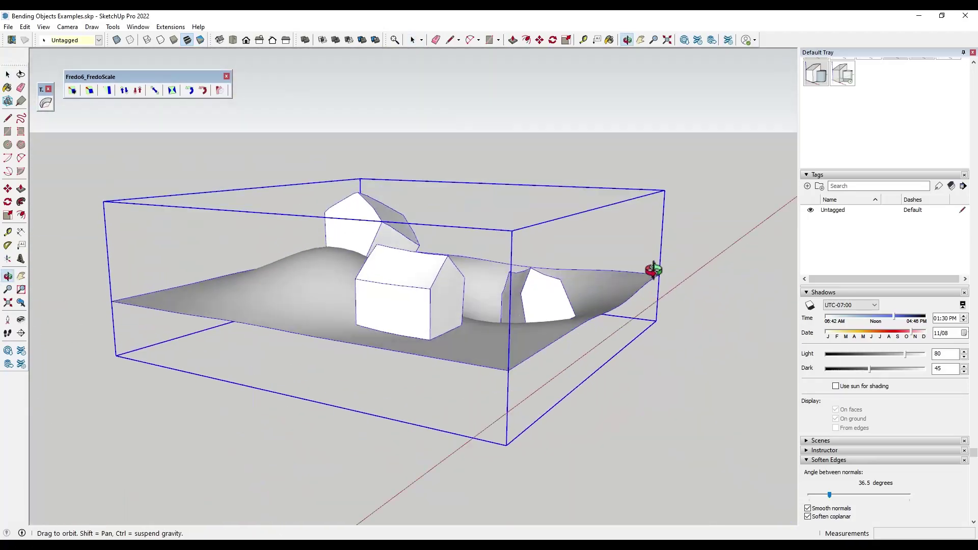
scroll(395, 227, up, 2)
scroll(395, 227, down, 5)
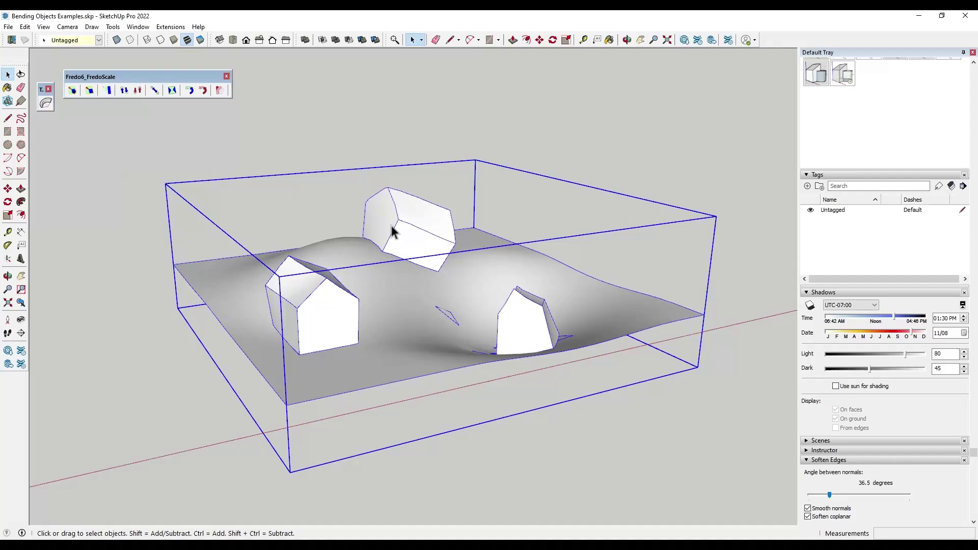